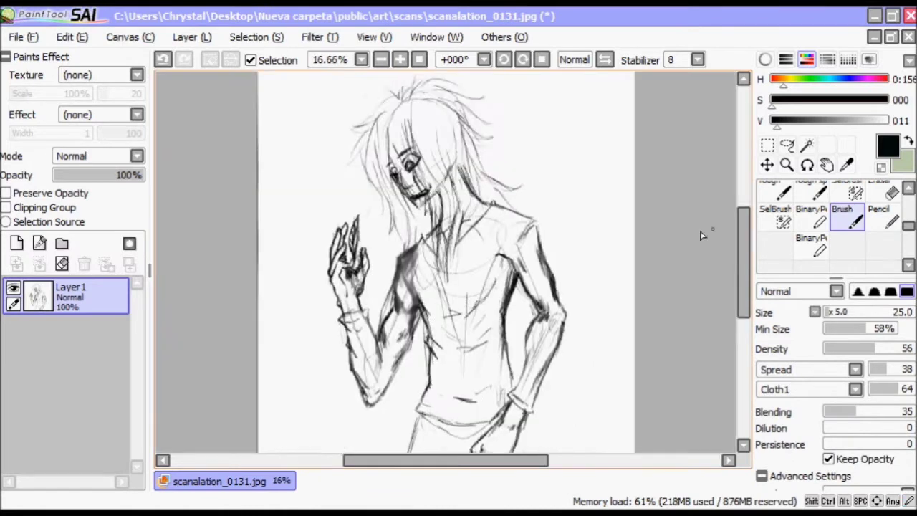
Step: Shade the shirt folds, shoulders and sleeves in dark grey with the Brush at size 25
{"action": "mouse_move", "coordinate": [426, 265]}
{"action": "left_mouse_down"}
{"action": "mouse_move", "coordinate": [429, 309]}
{"action": "mouse_move", "coordinate": [459, 366]}
{"action": "mouse_move", "coordinate": [450, 309]}
{"action": "mouse_move", "coordinate": [442, 323]}
{"action": "mouse_move", "coordinate": [474, 324]}
{"action": "mouse_move", "coordinate": [420, 271]}
{"action": "mouse_move", "coordinate": [483, 260]}
{"action": "mouse_move", "coordinate": [442, 236]}
{"action": "mouse_move", "coordinate": [488, 219]}
{"action": "mouse_move", "coordinate": [507, 203]}
{"action": "left_mouse_up"}
{"action": "left_click", "coordinate": [458, 325], "text": "alt"}
{"action": "left_click", "coordinate": [444, 286], "text": "alt"}
{"action": "left_click", "coordinate": [510, 205], "text": "alt"}
{"action": "left_click", "coordinate": [548, 255], "text": "alt"}
{"action": "mouse_move", "coordinate": [547, 239]}
{"action": "left_mouse_down"}
{"action": "mouse_move", "coordinate": [530, 301]}
{"action": "mouse_move", "coordinate": [512, 315]}
{"action": "left_mouse_up"}
{"action": "left_click_drag", "start_coordinate": [544, 240], "coordinate": [513, 348]}
{"action": "left_click_drag", "start_coordinate": [530, 316], "coordinate": [510, 350]}
{"action": "left_click_drag", "start_coordinate": [446, 238], "coordinate": [476, 193]}
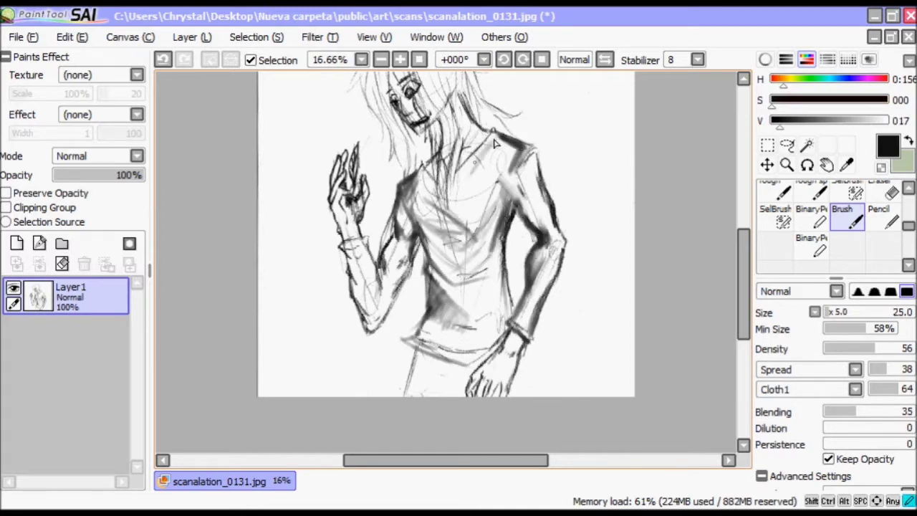
{"action": "left_click_drag", "start_coordinate": [495, 145], "coordinate": [454, 185]}
{"action": "left_click_drag", "start_coordinate": [532, 153], "coordinate": [523, 206]}
Step: Darken the raised arm's upper sleeve and clean up its outer edge with white
{"action": "scroll", "coordinate": [523, 206], "scroll_direction": "up", "scroll_amount": 2}
{"action": "left_click_drag", "start_coordinate": [343, 208], "coordinate": [315, 290]}
{"action": "left_click_drag", "start_coordinate": [356, 236], "coordinate": [323, 293]}
{"action": "key", "text": "x"}
{"action": "left_click_drag", "start_coordinate": [340, 172], "coordinate": [317, 239]}
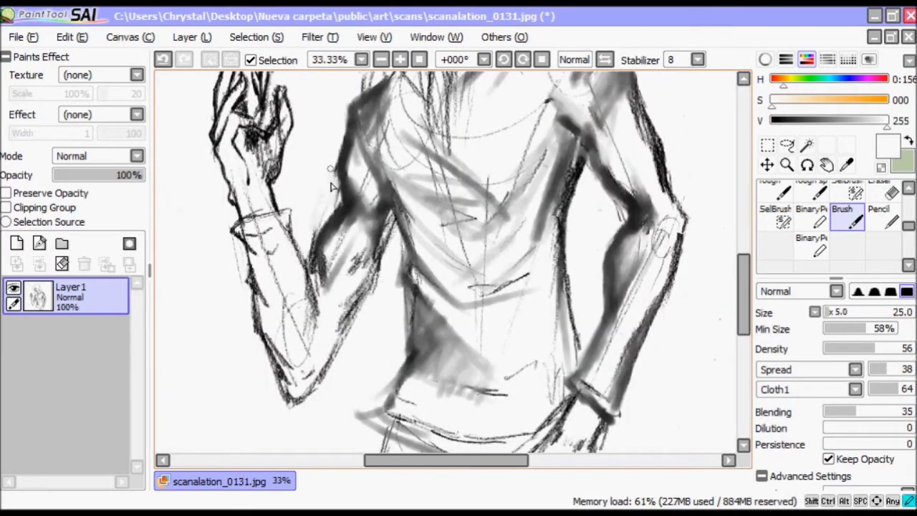
Step: Lay grey tones over the face and upper chest, using a softer brush edge with persistence 10
{"action": "scroll", "coordinate": [323, 189], "scroll_direction": "up", "scroll_amount": 5}
{"action": "left_click_drag", "start_coordinate": [362, 129], "coordinate": [387, 154]}
{"action": "left_click_drag", "start_coordinate": [366, 125], "coordinate": [397, 152]}
{"action": "left_click", "coordinate": [387, 143], "text": "alt"}
{"action": "left_click", "coordinate": [873, 292]}
{"action": "mouse_move", "coordinate": [494, 243]}
{"action": "left_mouse_down"}
{"action": "mouse_move", "coordinate": [515, 266]}
{"action": "mouse_move", "coordinate": [528, 255]}
{"action": "left_mouse_up"}
{"action": "left_click", "coordinate": [515, 265], "text": "alt"}
{"action": "left_click", "coordinate": [831, 444]}
Step: Blend light and grey tones around the eye, cheek, chin and upper chest with the brush at size 50
{"action": "left_click", "coordinate": [376, 152], "text": "alt"}
{"action": "left_click", "coordinate": [365, 132], "text": "alt"}
{"action": "mouse_move", "coordinate": [376, 151]}
{"action": "left_mouse_down"}
{"action": "mouse_move", "coordinate": [365, 133]}
{"action": "mouse_move", "coordinate": [358, 179]}
{"action": "left_mouse_up"}
{"action": "left_click", "coordinate": [358, 179], "text": "alt"}
{"action": "left_click_drag", "start_coordinate": [358, 186], "coordinate": [351, 143]}
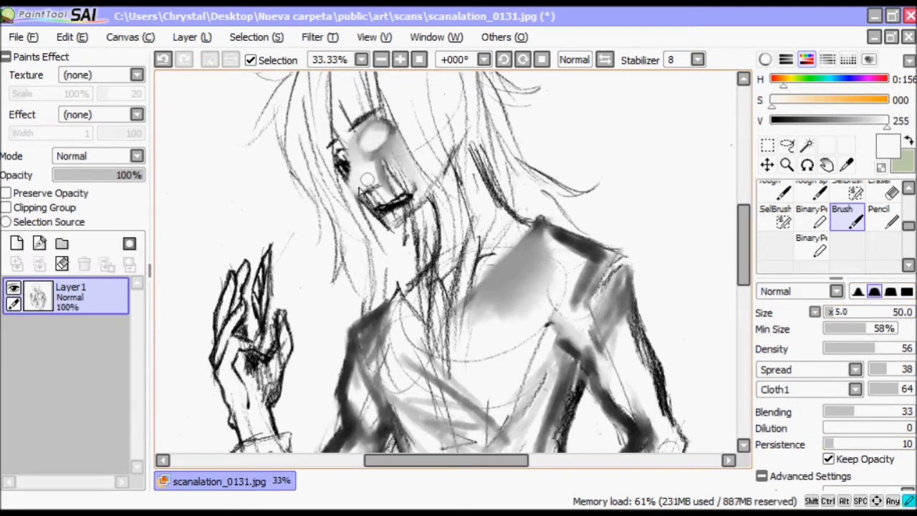
{"action": "left_click_drag", "start_coordinate": [494, 301], "coordinate": [540, 257]}
{"action": "left_click_drag", "start_coordinate": [380, 192], "coordinate": [412, 215]}
Step: Outline the jaw and chin in near-black with the brush size set to 20
{"action": "left_click", "coordinate": [830, 311]}
{"action": "left_click", "coordinate": [859, 121]}
{"action": "left_click_drag", "start_coordinate": [859, 121], "coordinate": [773, 120]}
{"action": "left_click", "coordinate": [824, 311]}
{"action": "left_click_drag", "start_coordinate": [392, 206], "coordinate": [408, 218]}
{"action": "left_click_drag", "start_coordinate": [439, 141], "coordinate": [387, 233]}
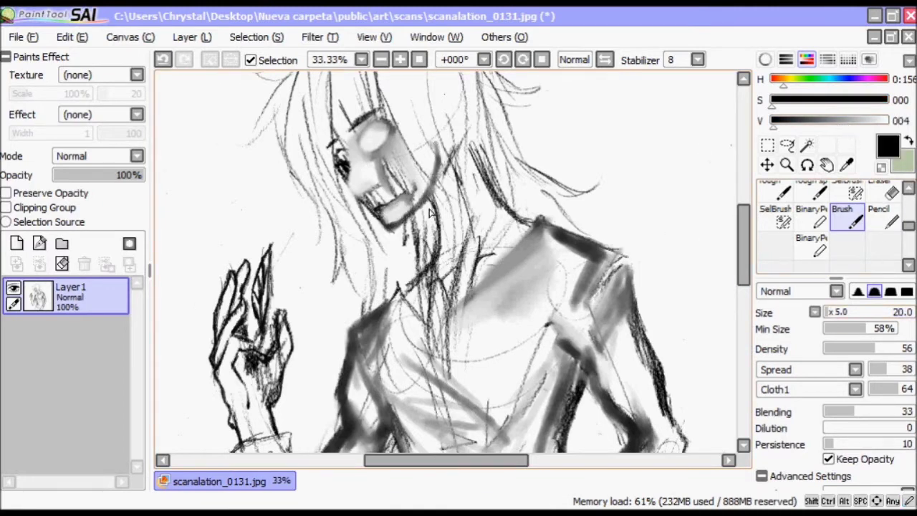
Step: Shade the eye socket, nose and cheek with grey tones sampled from the face
{"action": "mouse_move", "coordinate": [387, 146]}
{"action": "left_mouse_down"}
{"action": "mouse_move", "coordinate": [400, 169]}
{"action": "mouse_move", "coordinate": [361, 149]}
{"action": "mouse_move", "coordinate": [383, 142]}
{"action": "mouse_move", "coordinate": [367, 131]}
{"action": "mouse_move", "coordinate": [389, 112]}
{"action": "mouse_move", "coordinate": [353, 139]}
{"action": "mouse_move", "coordinate": [369, 115]}
{"action": "mouse_move", "coordinate": [376, 124]}
{"action": "mouse_move", "coordinate": [357, 149]}
{"action": "mouse_move", "coordinate": [393, 131]}
{"action": "mouse_move", "coordinate": [390, 143]}
{"action": "mouse_move", "coordinate": [372, 129]}
{"action": "mouse_move", "coordinate": [369, 157]}
{"action": "mouse_move", "coordinate": [348, 176]}
{"action": "left_mouse_up"}
{"action": "left_click", "coordinate": [380, 133], "text": "alt"}
{"action": "left_click", "coordinate": [369, 147], "text": "alt"}
{"action": "left_click", "coordinate": [372, 134], "text": "alt"}
{"action": "left_click", "coordinate": [361, 140], "text": "alt"}
{"action": "left_click", "coordinate": [365, 136], "text": "alt"}
{"action": "left_click", "coordinate": [368, 143], "text": "alt"}
{"action": "left_click", "coordinate": [367, 146], "text": "alt"}
{"action": "left_click", "coordinate": [376, 136], "text": "alt"}
{"action": "left_click", "coordinate": [362, 146], "text": "alt"}
{"action": "left_click", "coordinate": [446, 176], "text": "alt"}
{"action": "left_click", "coordinate": [360, 156], "text": "alt"}
Step: Paint grey fringe strands across the forehead and long locks down both sides of the face
{"action": "mouse_move", "coordinate": [357, 122]}
{"action": "left_mouse_down"}
{"action": "mouse_move", "coordinate": [360, 154]}
{"action": "mouse_move", "coordinate": [401, 197]}
{"action": "left_mouse_up"}
{"action": "scroll", "coordinate": [358, 154], "scroll_direction": "up", "scroll_amount": 2}
{"action": "left_click", "coordinate": [355, 154], "text": "alt"}
{"action": "left_click_drag", "start_coordinate": [355, 154], "coordinate": [351, 151]}
{"action": "left_click_drag", "start_coordinate": [347, 89], "coordinate": [376, 222]}
{"action": "left_click_drag", "start_coordinate": [287, 129], "coordinate": [326, 265]}
{"action": "left_click_drag", "start_coordinate": [426, 129], "coordinate": [405, 229]}
{"action": "left_click", "coordinate": [380, 165], "text": "alt"}
{"action": "left_click_drag", "start_coordinate": [369, 107], "coordinate": [413, 213]}
{"action": "left_click_drag", "start_coordinate": [383, 80], "coordinate": [347, 179]}
{"action": "left_click_drag", "start_coordinate": [338, 92], "coordinate": [326, 223]}
{"action": "left_click_drag", "start_coordinate": [337, 161], "coordinate": [329, 247]}
{"action": "left_click_drag", "start_coordinate": [356, 197], "coordinate": [346, 207]}
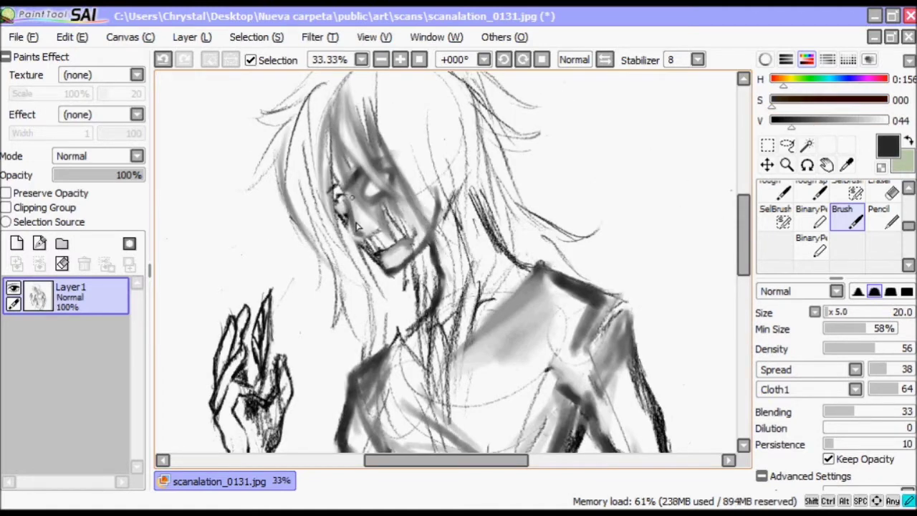
Step: Deepen the shading around the mouth and eye and add grey strands to the fringe beside them
{"action": "left_click_drag", "start_coordinate": [351, 240], "coordinate": [390, 247]}
{"action": "scroll", "coordinate": [373, 236], "scroll_direction": "up", "scroll_amount": 3}
{"action": "left_click", "coordinate": [368, 179], "text": "alt"}
{"action": "mouse_move", "coordinate": [358, 151]}
{"action": "left_mouse_down"}
{"action": "mouse_move", "coordinate": [365, 207]}
{"action": "mouse_move", "coordinate": [342, 211]}
{"action": "left_mouse_up"}
{"action": "mouse_move", "coordinate": [337, 166]}
{"action": "left_mouse_down"}
{"action": "mouse_move", "coordinate": [328, 265]}
{"action": "mouse_move", "coordinate": [349, 215]}
{"action": "left_mouse_up"}
{"action": "left_click", "coordinate": [372, 230], "text": "alt"}
Step: Reduce the brush size to 15 and darken the cheek and the hair along the jaw
{"action": "key", "text": "bracketleft"}
{"action": "key", "text": "bracketleft"}
{"action": "key", "text": "bracketleft"}
{"action": "key", "text": "bracketleft"}
{"action": "key", "text": "bracketleft"}
{"action": "key", "text": "bracketleft"}
{"action": "key", "text": "bracketleft"}
{"action": "key", "text": "bracketleft"}
{"action": "key", "text": "bracketleft"}
{"action": "left_click", "coordinate": [358, 229], "text": "alt"}
{"action": "left_click_drag", "start_coordinate": [429, 193], "coordinate": [383, 244]}
{"action": "left_click", "coordinate": [829, 313]}
{"action": "left_click", "coordinate": [831, 320]}
{"action": "left_click", "coordinate": [401, 207], "text": "alt"}
Step: Fill the fringe and side locks with grey strands and shade the neck beneath the chin
{"action": "left_click_drag", "start_coordinate": [430, 168], "coordinate": [380, 250]}
{"action": "left_click_drag", "start_coordinate": [315, 168], "coordinate": [294, 283]}
{"action": "left_click_drag", "start_coordinate": [326, 146], "coordinate": [307, 239]}
{"action": "left_click_drag", "start_coordinate": [344, 104], "coordinate": [287, 186]}
{"action": "mouse_move", "coordinate": [451, 140]}
{"action": "left_mouse_down"}
{"action": "mouse_move", "coordinate": [366, 219]}
{"action": "mouse_move", "coordinate": [383, 197]}
{"action": "left_mouse_up"}
{"action": "left_click_drag", "start_coordinate": [354, 247], "coordinate": [322, 340]}
{"action": "left_click_drag", "start_coordinate": [412, 331], "coordinate": [397, 395]}
{"action": "left_click_drag", "start_coordinate": [386, 329], "coordinate": [371, 343]}
Step: Hide the quick bar, view selector and status bar to enlarge the canvas area
{"action": "left_click", "coordinate": [436, 36]}
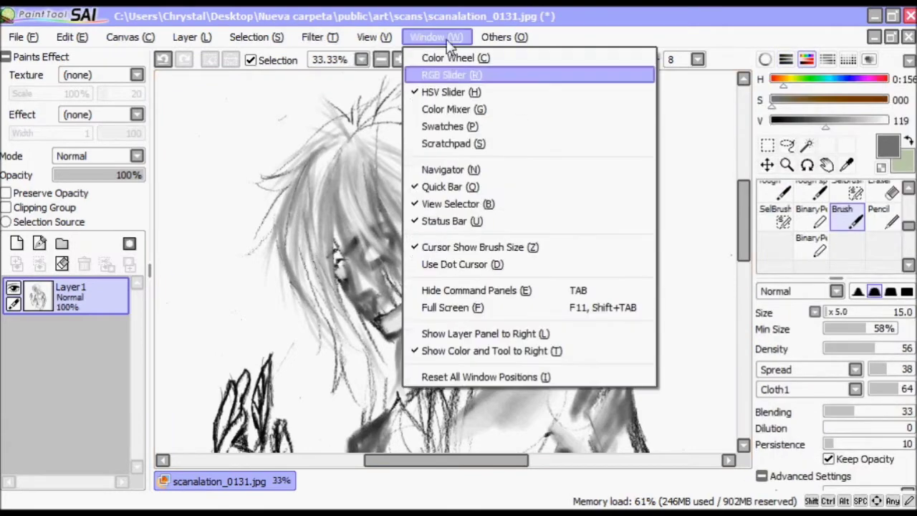
{"action": "left_click", "coordinate": [449, 186]}
{"action": "left_click", "coordinate": [436, 36]}
{"action": "left_click", "coordinate": [442, 221]}
Step: Refine the fringe, eye and mouth with sampled light and grey tones
{"action": "left_click", "coordinate": [344, 140], "text": "alt"}
{"action": "mouse_move", "coordinate": [345, 139]}
{"action": "left_mouse_down"}
{"action": "mouse_move", "coordinate": [339, 209]}
{"action": "mouse_move", "coordinate": [327, 200]}
{"action": "left_mouse_up"}
{"action": "left_click", "coordinate": [329, 243], "text": "alt"}
{"action": "left_click_drag", "start_coordinate": [328, 240], "coordinate": [355, 252]}
{"action": "left_click", "coordinate": [358, 251], "text": "alt"}
{"action": "left_click", "coordinate": [408, 272], "text": "alt"}
{"action": "left_click_drag", "start_coordinate": [408, 270], "coordinate": [423, 279]}
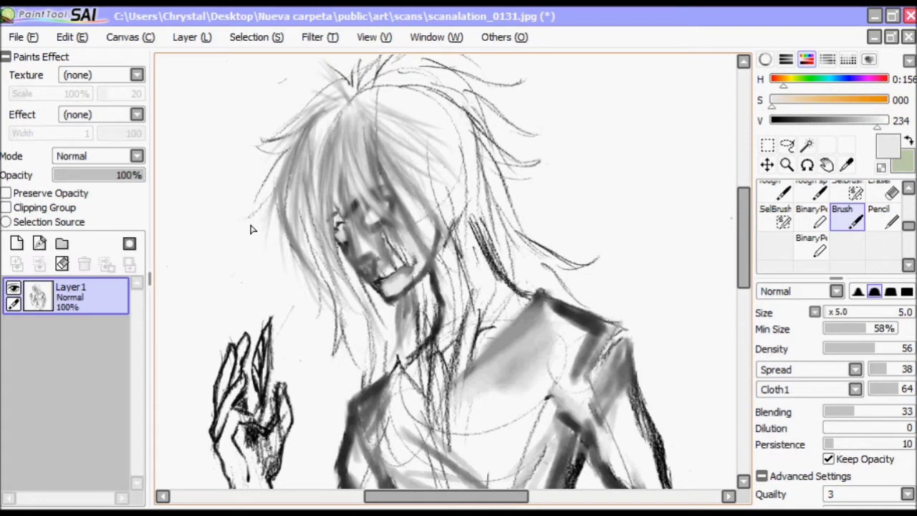
Step: Paint thin strands through the crown and fringe with sampled greys at brush size 5
{"action": "left_click", "coordinate": [373, 162], "text": "alt"}
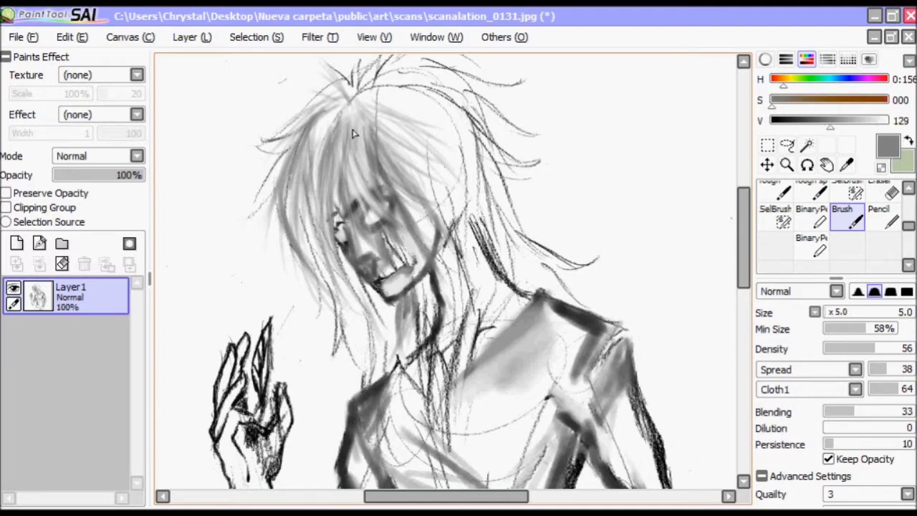
{"action": "left_click", "coordinate": [338, 154], "text": "alt"}
{"action": "left_click_drag", "start_coordinate": [331, 192], "coordinate": [341, 147]}
{"action": "scroll", "coordinate": [554, 251], "scroll_direction": "down", "scroll_amount": 3}
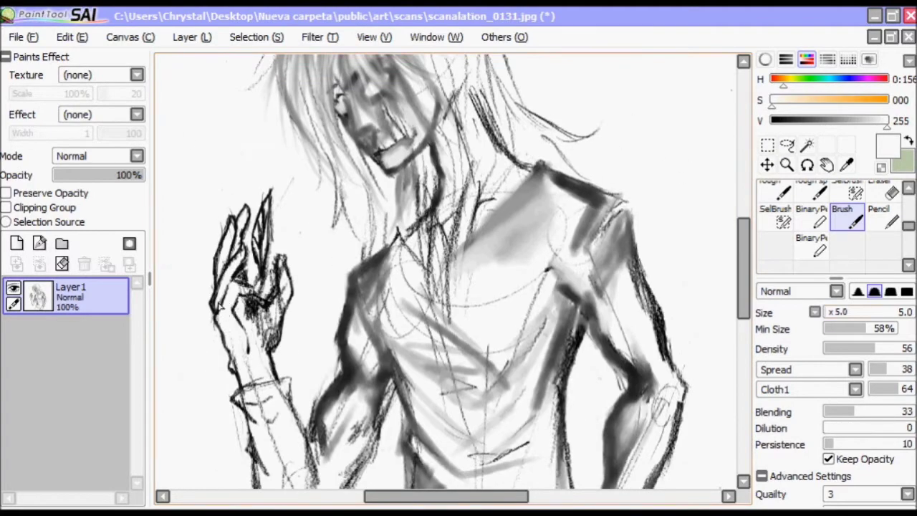
{"action": "left_click", "coordinate": [224, 331], "text": "alt"}
{"action": "scroll", "coordinate": [239, 361], "scroll_direction": "up", "scroll_amount": 4}
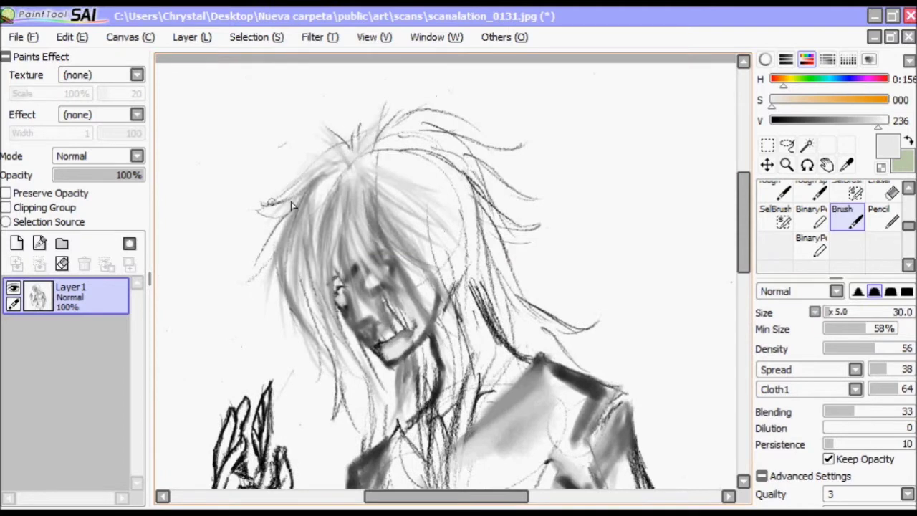
Step: Build up grey locks beside the cheek and along the outer edge of the fringe
{"action": "left_click", "coordinate": [416, 315], "text": "alt"}
{"action": "left_click", "coordinate": [827, 313]}
{"action": "left_click_drag", "start_coordinate": [433, 269], "coordinate": [444, 354]}
{"action": "mouse_move", "coordinate": [297, 209]}
{"action": "left_mouse_down"}
{"action": "mouse_move", "coordinate": [263, 299]}
{"action": "mouse_move", "coordinate": [285, 305]}
{"action": "left_mouse_up"}
{"action": "mouse_move", "coordinate": [326, 250]}
{"action": "left_mouse_down"}
{"action": "mouse_move", "coordinate": [290, 362]}
{"action": "mouse_move", "coordinate": [300, 343]}
{"action": "left_mouse_up"}
{"action": "mouse_move", "coordinate": [304, 216]}
{"action": "left_mouse_down"}
{"action": "mouse_move", "coordinate": [334, 172]}
{"action": "mouse_move", "coordinate": [258, 242]}
{"action": "left_mouse_up"}
{"action": "left_click_drag", "start_coordinate": [308, 185], "coordinate": [262, 227]}
Step: Darken the roots at the crown and add dark strands falling into the fringe
{"action": "scroll", "coordinate": [597, 163], "scroll_direction": "down", "scroll_amount": 1}
{"action": "mouse_move", "coordinate": [345, 113]}
{"action": "left_mouse_down"}
{"action": "mouse_move", "coordinate": [307, 171]}
{"action": "mouse_move", "coordinate": [341, 189]}
{"action": "left_mouse_up"}
{"action": "key", "text": "x"}
{"action": "left_click_drag", "start_coordinate": [320, 132], "coordinate": [292, 209]}
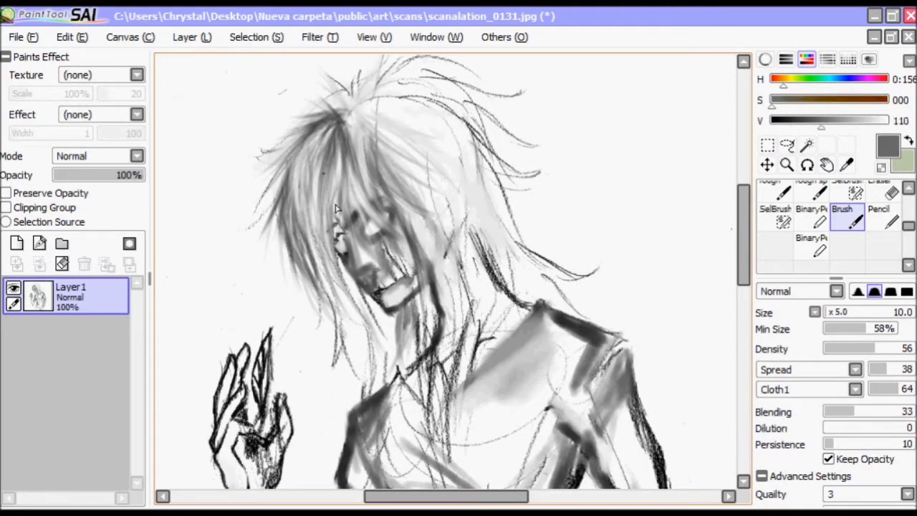
Step: Add fine sampled-grey strands over the face and lighten the long locks beside the chin at brush size 10
{"action": "left_click", "coordinate": [359, 273], "text": "alt"}
{"action": "left_click", "coordinate": [380, 212], "text": "alt"}
{"action": "mouse_move", "coordinate": [405, 243]}
{"action": "left_mouse_down"}
{"action": "mouse_move", "coordinate": [351, 136]}
{"action": "mouse_move", "coordinate": [341, 208]}
{"action": "left_mouse_up"}
{"action": "left_click", "coordinate": [349, 147], "text": "alt"}
{"action": "left_click", "coordinate": [24, 37]}
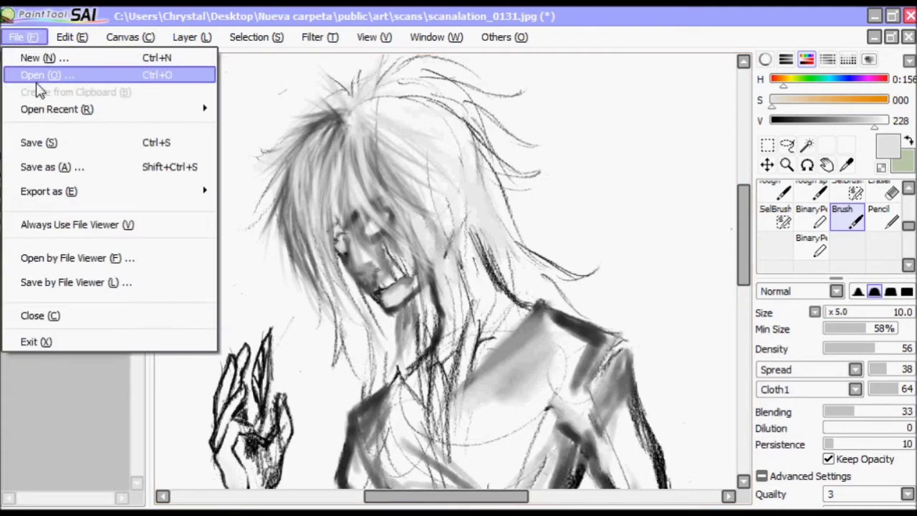
{"action": "left_click", "coordinate": [343, 286], "text": "alt"}
{"action": "mouse_move", "coordinate": [344, 287]}
{"action": "left_mouse_down"}
{"action": "mouse_move", "coordinate": [367, 302]}
{"action": "mouse_move", "coordinate": [358, 344]}
{"action": "left_mouse_up"}
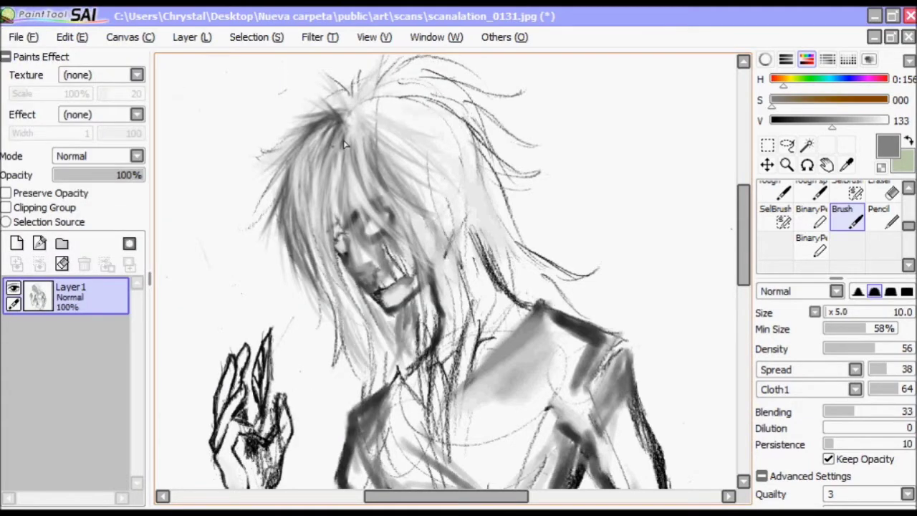
Step: Adjust the layer's brightness and contrast to deepen the darks of the whole drawing
{"action": "left_click", "coordinate": [315, 215], "text": "alt"}
{"action": "left_click", "coordinate": [191, 36]}
{"action": "left_click", "coordinate": [358, 69]}
{"action": "left_click_drag", "start_coordinate": [812, 237], "coordinate": [767, 241]}
{"action": "mouse_move", "coordinate": [778, 207]}
{"action": "left_mouse_down"}
{"action": "mouse_move", "coordinate": [827, 215]}
{"action": "mouse_move", "coordinate": [778, 221]}
{"action": "mouse_move", "coordinate": [800, 242]}
{"action": "mouse_move", "coordinate": [810, 237]}
{"action": "left_mouse_up"}
{"action": "left_click", "coordinate": [820, 295]}
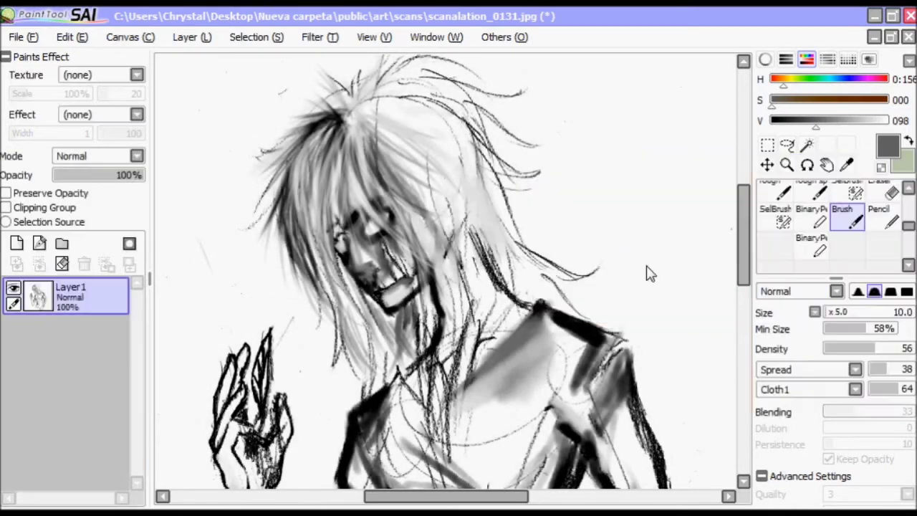
Step: Paint dark and white strands radiating from the crown into the fringe with the brush at size 5
{"action": "left_click", "coordinate": [309, 153], "text": "alt"}
{"action": "left_click", "coordinate": [401, 165], "text": "alt"}
{"action": "left_click", "coordinate": [329, 115], "text": "alt"}
{"action": "left_click_drag", "start_coordinate": [331, 123], "coordinate": [307, 156]}
{"action": "left_click_drag", "start_coordinate": [380, 92], "coordinate": [326, 126]}
{"action": "left_click_drag", "start_coordinate": [333, 82], "coordinate": [310, 153]}
{"action": "left_click", "coordinate": [213, 144], "text": "alt"}
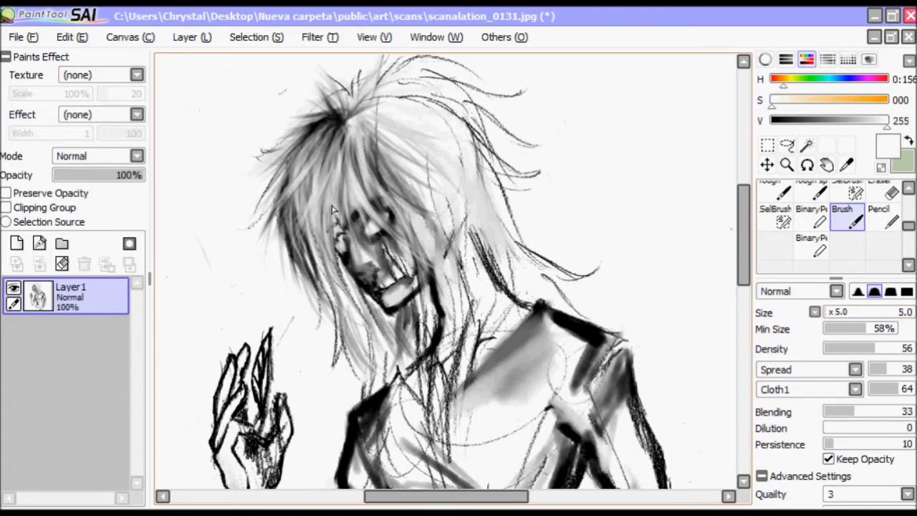
{"action": "left_click", "coordinate": [340, 127], "text": "alt"}
{"action": "left_click", "coordinate": [251, 139], "text": "alt"}
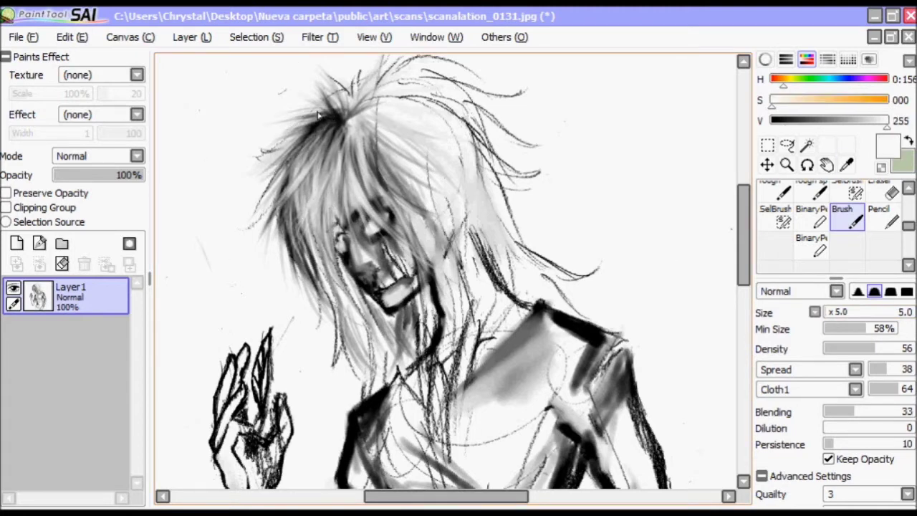
Step: Touch up the mouth and cheek with fine strokes of sampled dark and light greys
{"action": "left_click", "coordinate": [357, 164], "text": "alt"}
{"action": "left_click", "coordinate": [385, 246], "text": "alt"}
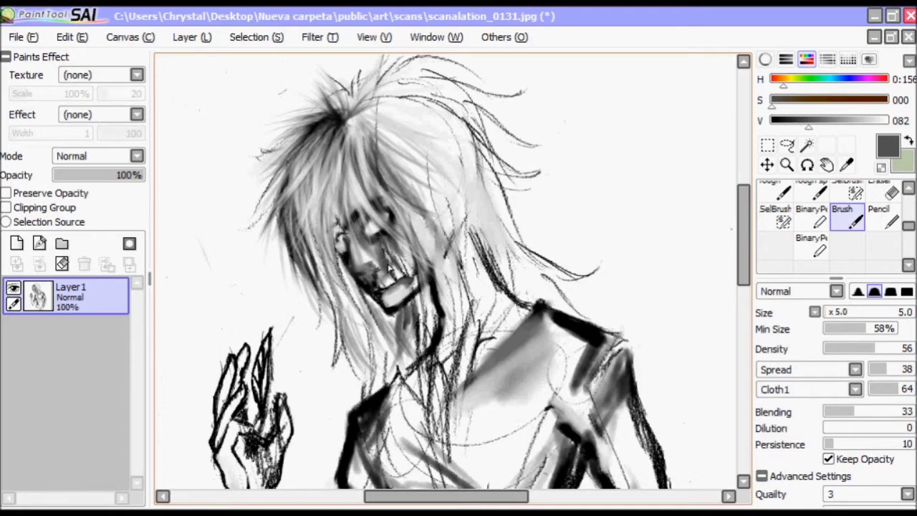
{"action": "left_click", "coordinate": [288, 193], "text": "alt"}
{"action": "left_click", "coordinate": [77, 37]}
{"action": "scroll", "coordinate": [740, 194], "scroll_direction": "down", "scroll_amount": 2}
{"action": "left_click", "coordinate": [396, 252], "text": "alt"}
{"action": "left_click", "coordinate": [392, 247], "text": "alt"}
{"action": "left_click", "coordinate": [404, 244], "text": "alt"}
{"action": "left_click", "coordinate": [403, 255], "text": "alt"}
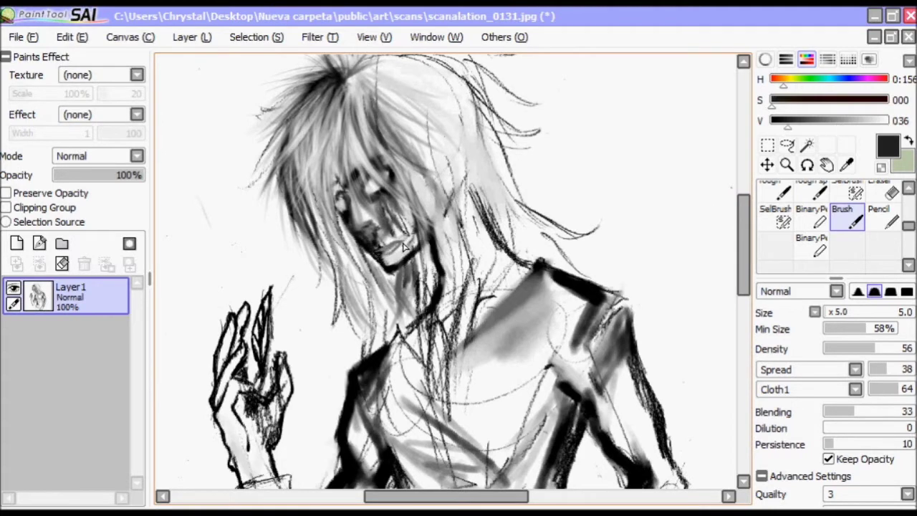
Step: Refine the shading of the lips, eye and neck by alternating tones sampled around them
{"action": "left_click", "coordinate": [405, 244], "text": "alt"}
{"action": "left_click", "coordinate": [403, 255], "text": "alt"}
{"action": "left_click", "coordinate": [405, 244], "text": "alt"}
{"action": "left_click", "coordinate": [403, 255], "text": "alt"}
{"action": "left_click", "coordinate": [405, 244], "text": "alt"}
{"action": "left_click", "coordinate": [365, 231], "text": "alt"}
{"action": "left_click", "coordinate": [341, 200], "text": "alt"}
{"action": "left_click", "coordinate": [365, 326], "text": "alt"}
{"action": "left_click", "coordinate": [423, 241], "text": "alt"}
Step: Turn on the display of the Quick Bar in the workspace
{"action": "key", "text": "alt+w"}
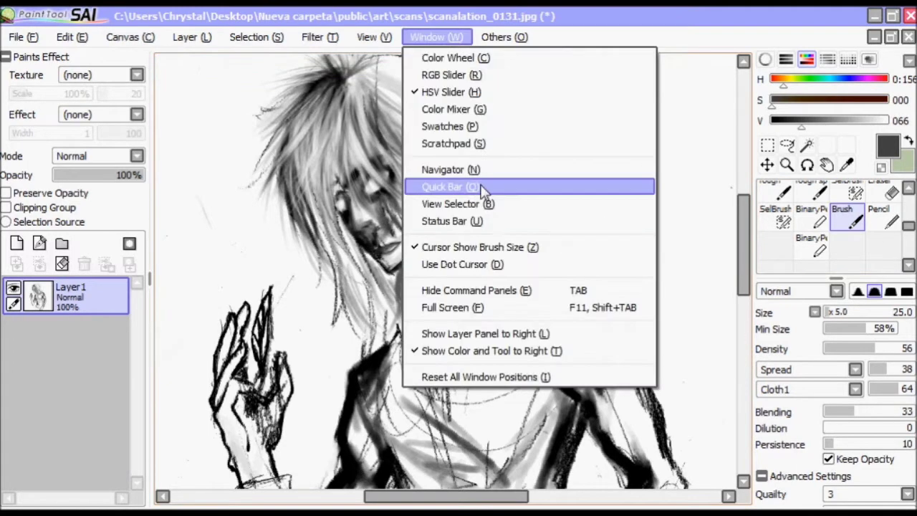
{"action": "key", "text": "q"}
Step: Smooth the cheek, chin and lower lip with light and dark tones sampled nearby, using the brush at size 10
{"action": "left_click", "coordinate": [411, 256], "text": "alt"}
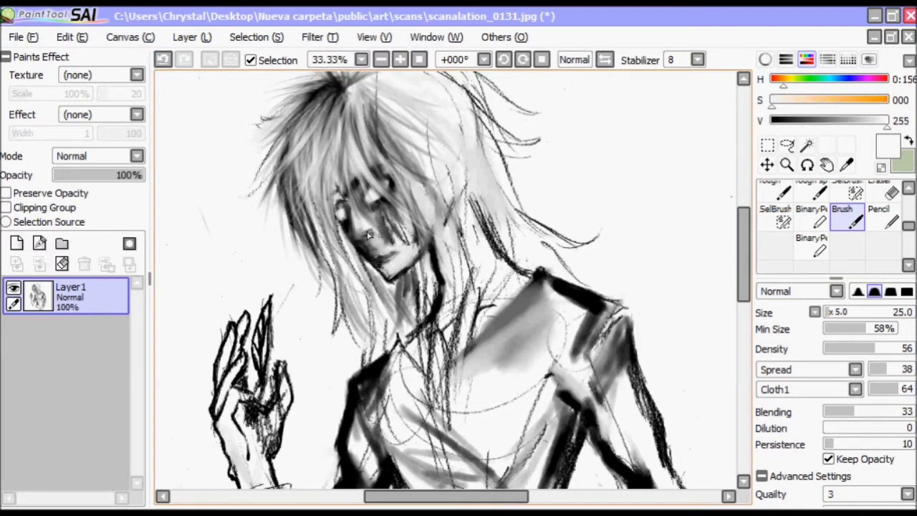
{"action": "left_click", "coordinate": [406, 269], "text": "alt"}
{"action": "key", "text": "["}
{"action": "key", "text": "["}
{"action": "key", "text": "["}
{"action": "key", "text": "["}
{"action": "key", "text": "["}
{"action": "left_click", "coordinate": [384, 247], "text": "alt"}
{"action": "left_click", "coordinate": [381, 247], "text": "alt"}
{"action": "left_click", "coordinate": [420, 258], "text": "alt"}
{"action": "left_click", "coordinate": [391, 277], "text": "alt"}
{"action": "left_click", "coordinate": [390, 279], "text": "alt"}
{"action": "left_click", "coordinate": [386, 269], "text": "alt"}
Step: Reshape the lips by alternating tones sampled around the mouth and below the nose
{"action": "left_click", "coordinate": [386, 249], "text": "alt"}
{"action": "left_click", "coordinate": [378, 257], "text": "alt"}
{"action": "left_click", "coordinate": [379, 262], "text": "alt"}
{"action": "left_click", "coordinate": [378, 254], "text": "alt"}
{"action": "left_click", "coordinate": [381, 265], "text": "alt"}
{"action": "left_click", "coordinate": [379, 258], "text": "alt"}
{"action": "left_click", "coordinate": [376, 250], "text": "alt"}
{"action": "left_click", "coordinate": [377, 255], "text": "alt"}
{"action": "left_click", "coordinate": [374, 243], "text": "alt"}
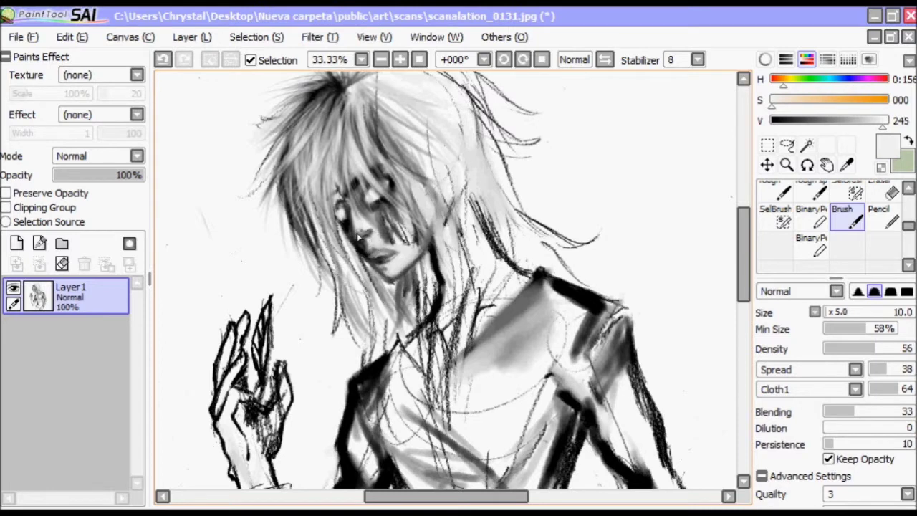
Step: Refine the nose shadow, mouth corner and chin edge with sampled light and near-black tones
{"action": "left_click", "coordinate": [372, 233], "text": "alt"}
{"action": "left_click", "coordinate": [403, 262], "text": "alt"}
{"action": "left_click", "coordinate": [397, 264], "text": "alt"}
{"action": "left_click", "coordinate": [391, 262], "text": "alt"}
{"action": "left_click", "coordinate": [385, 263], "text": "alt"}
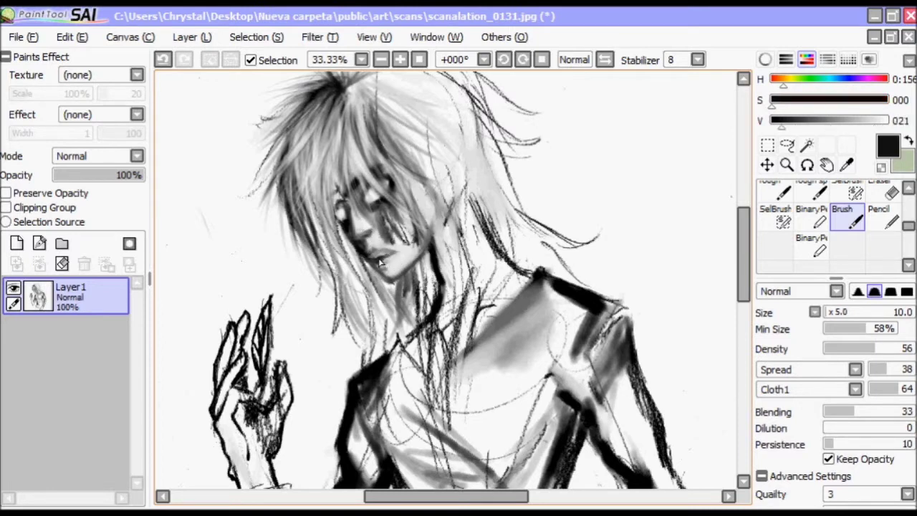
{"action": "left_click", "coordinate": [384, 279], "text": "alt"}
{"action": "left_click", "coordinate": [389, 278], "text": "alt"}
{"action": "left_click", "coordinate": [393, 276], "text": "alt"}
{"action": "left_click", "coordinate": [394, 276], "text": "alt"}
Step: Blend mid-grey strands into the fringe and touch up the cheek with a sampled light tone
{"action": "left_click", "coordinate": [340, 161], "text": "alt"}
{"action": "left_click", "coordinate": [313, 131], "text": "alt"}
{"action": "left_click", "coordinate": [308, 157], "text": "alt"}
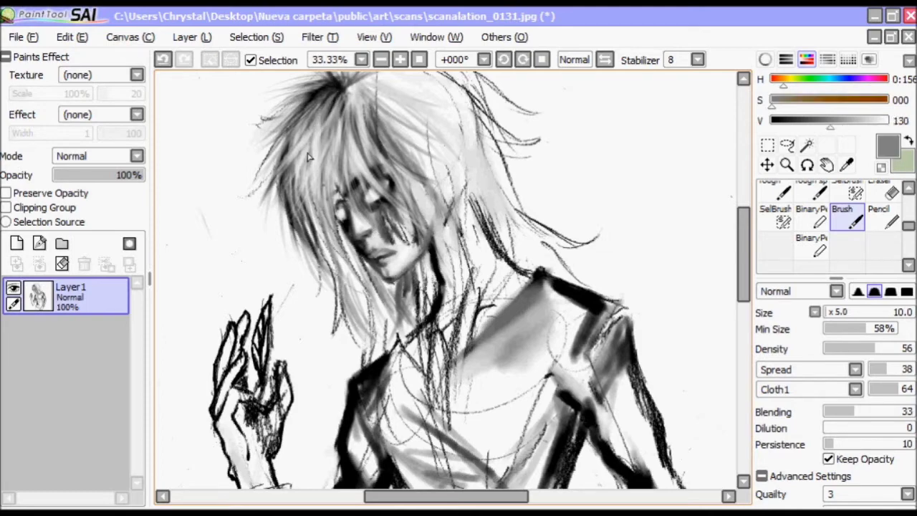
{"action": "left_click", "coordinate": [332, 114], "text": "alt"}
{"action": "left_click", "coordinate": [403, 255], "text": "alt"}
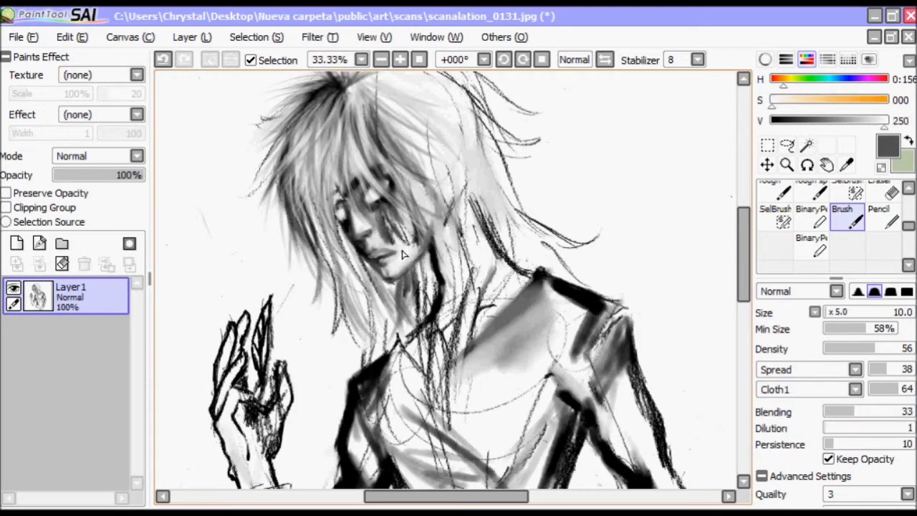
Step: Darken the long hair strands hanging beside the face using tones sampled from the drawing
{"action": "left_click", "coordinate": [381, 60]}
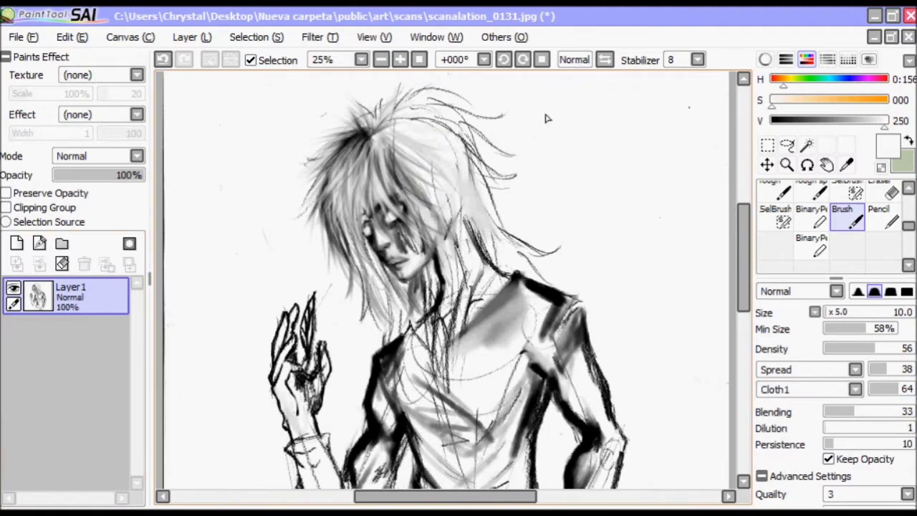
{"action": "scroll", "coordinate": [501, 100], "scroll_direction": "down", "scroll_amount": 1}
{"action": "scroll", "coordinate": [327, 237], "scroll_direction": "up", "scroll_amount": 2}
{"action": "left_click", "coordinate": [327, 237], "text": "alt"}
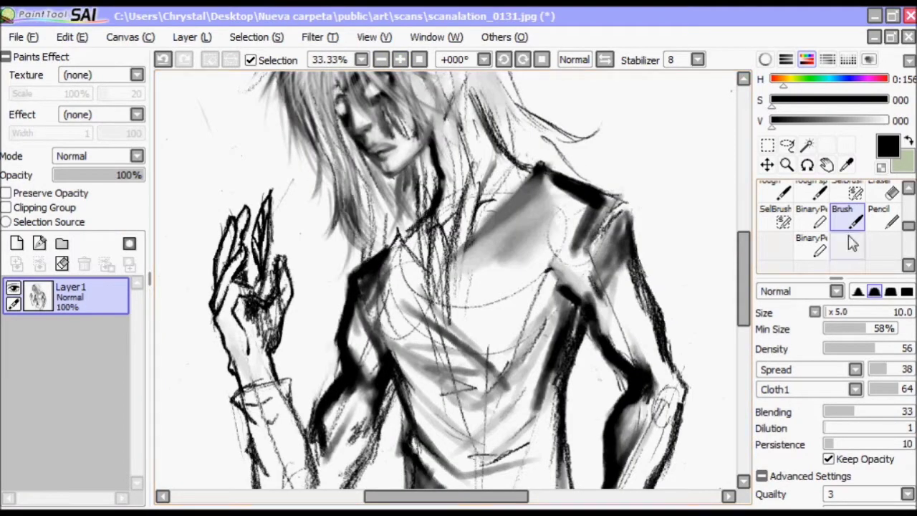
Step: Rework the shoulder and upper sleeve edge of the raised arm with dark tones at brush size 15
{"action": "scroll", "coordinate": [444, 240], "scroll_direction": "down", "scroll_amount": 1}
{"action": "left_click", "coordinate": [370, 290], "text": "alt"}
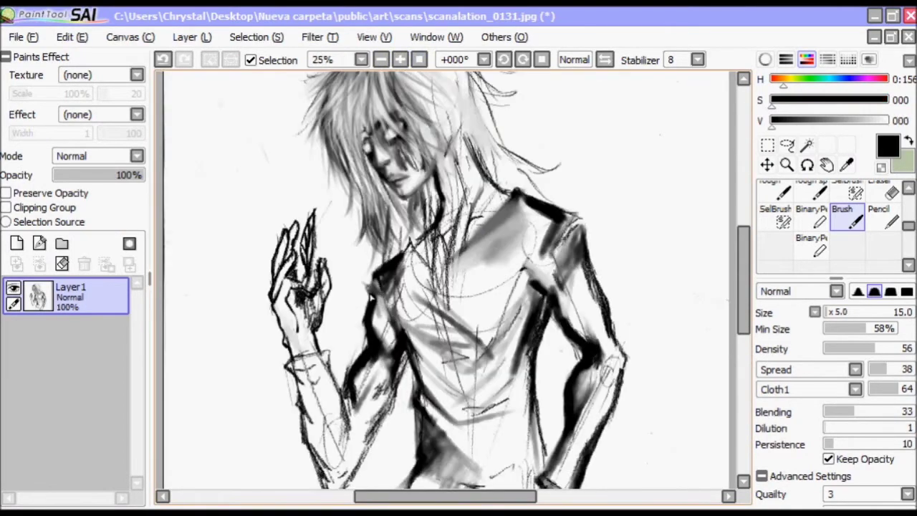
{"action": "left_click", "coordinate": [370, 290], "text": "alt"}
{"action": "scroll", "coordinate": [307, 323], "scroll_direction": "down", "scroll_amount": 1}
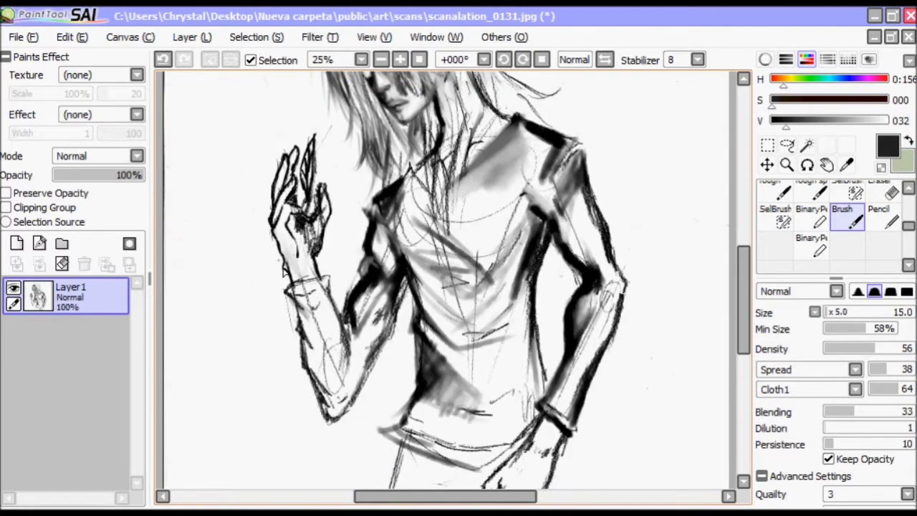
Step: Shade the cuff and forearm sleeve of the raised arm with greys sampled from the sketch
{"action": "left_click", "coordinate": [301, 283], "text": "alt"}
{"action": "left_click_drag", "start_coordinate": [303, 285], "coordinate": [327, 280]}
{"action": "left_click", "coordinate": [315, 286], "text": "alt"}
{"action": "left_click", "coordinate": [316, 286], "text": "alt"}
{"action": "left_click", "coordinate": [322, 337], "text": "alt"}
{"action": "left_click", "coordinate": [324, 345], "text": "alt"}
{"action": "left_click", "coordinate": [321, 318], "text": "alt"}
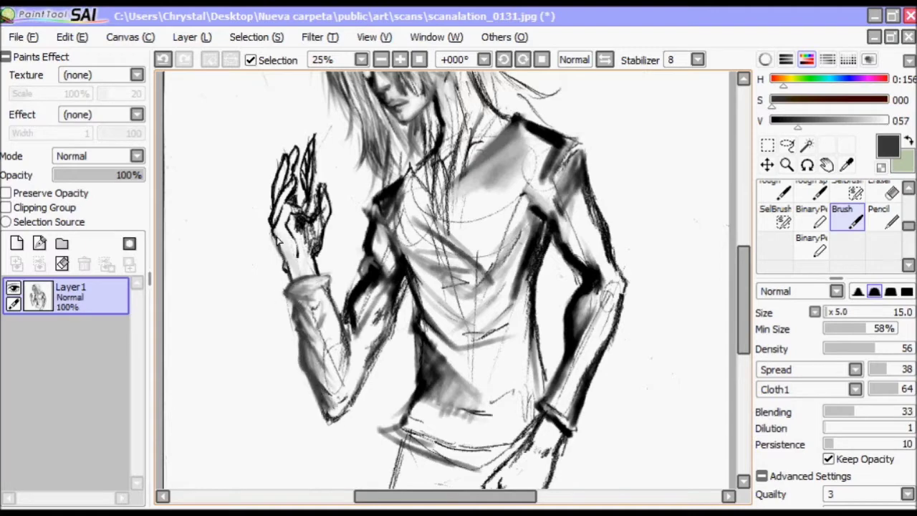
Step: Soften and shade the thumb of the raised hand with repeatedly sampled greys
{"action": "left_click", "coordinate": [324, 195], "text": "alt"}
{"action": "left_click_drag", "start_coordinate": [324, 189], "coordinate": [328, 214]}
{"action": "left_click", "coordinate": [322, 196], "text": "alt"}
{"action": "left_click", "coordinate": [323, 197], "text": "alt"}
{"action": "left_click", "coordinate": [322, 201], "text": "alt"}
{"action": "left_click", "coordinate": [323, 196], "text": "alt"}
{"action": "left_click", "coordinate": [322, 201], "text": "alt"}
{"action": "left_click", "coordinate": [320, 201], "text": "alt"}
{"action": "left_click_drag", "start_coordinate": [319, 183], "coordinate": [330, 212]}
Step: Shade the palm, wrist and outer edge of the raised hand with sampled tones
{"action": "left_click", "coordinate": [329, 222], "text": "alt"}
{"action": "left_click", "coordinate": [315, 224], "text": "alt"}
{"action": "left_click", "coordinate": [309, 248], "text": "alt"}
{"action": "left_click", "coordinate": [319, 258], "text": "alt"}
{"action": "left_click", "coordinate": [296, 278], "text": "alt"}
{"action": "left_click", "coordinate": [278, 222], "text": "alt"}
{"action": "left_click", "coordinate": [276, 225], "text": "alt"}
{"action": "left_click", "coordinate": [274, 228], "text": "alt"}
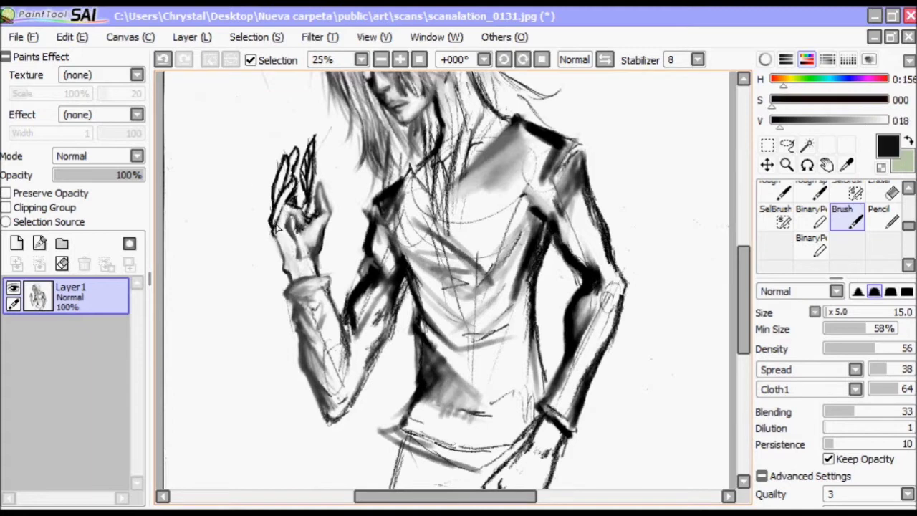
Step: Paint grey shading over the raised hand's fingers and the base of the thumb
{"action": "left_click", "coordinate": [279, 242], "text": "alt"}
{"action": "left_click_drag", "start_coordinate": [282, 183], "coordinate": [286, 204]}
{"action": "left_click", "coordinate": [290, 179], "text": "alt"}
{"action": "mouse_move", "coordinate": [294, 168]}
{"action": "left_mouse_down"}
{"action": "mouse_move", "coordinate": [290, 204]}
{"action": "mouse_move", "coordinate": [306, 239]}
{"action": "left_mouse_up"}
{"action": "left_click", "coordinate": [278, 215], "text": "alt"}
{"action": "left_click", "coordinate": [290, 179], "text": "alt"}
{"action": "left_click", "coordinate": [278, 215], "text": "alt"}
{"action": "left_click", "coordinate": [279, 211], "text": "alt"}
{"action": "left_click", "coordinate": [286, 179], "text": "alt"}
{"action": "left_click", "coordinate": [283, 240], "text": "alt"}
{"action": "left_click", "coordinate": [316, 204], "text": "alt"}
{"action": "left_click_drag", "start_coordinate": [308, 193], "coordinate": [322, 229]}
Step: Clean up the outer finger contours of the raised hand with sampled tones and white
{"action": "left_click", "coordinate": [399, 60]}
{"action": "left_click", "coordinate": [223, 120], "text": "alt"}
{"action": "left_click_drag", "start_coordinate": [232, 111], "coordinate": [233, 143]}
{"action": "left_click", "coordinate": [221, 138], "text": "alt"}
{"action": "left_click", "coordinate": [215, 133], "text": "alt"}
{"action": "left_click", "coordinate": [218, 136], "text": "alt"}
{"action": "left_click", "coordinate": [213, 133], "text": "alt"}
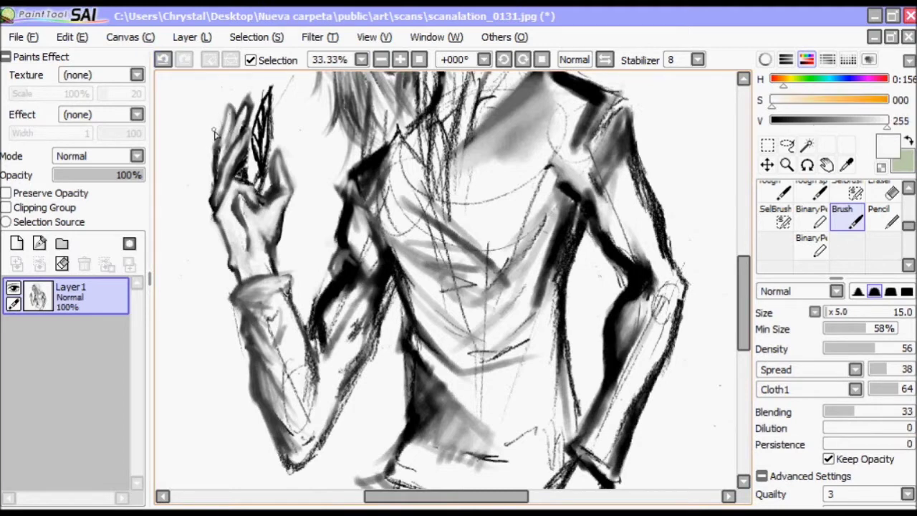
Step: Shade the palm and wrist down into the cuff of the raised arm with sampled greys
{"action": "left_click", "coordinate": [238, 252], "text": "alt"}
{"action": "left_click_drag", "start_coordinate": [257, 193], "coordinate": [237, 240]}
{"action": "left_click", "coordinate": [240, 254], "text": "alt"}
{"action": "left_click", "coordinate": [242, 254], "text": "alt"}
{"action": "left_click", "coordinate": [243, 254], "text": "alt"}
{"action": "left_click", "coordinate": [245, 254], "text": "alt"}
{"action": "left_click", "coordinate": [240, 266], "text": "alt"}
{"action": "left_click", "coordinate": [247, 276], "text": "alt"}
{"action": "mouse_move", "coordinate": [243, 247]}
{"action": "left_mouse_down"}
{"action": "mouse_move", "coordinate": [258, 275]}
{"action": "mouse_move", "coordinate": [297, 272]}
{"action": "mouse_move", "coordinate": [261, 315]}
{"action": "left_mouse_up"}
{"action": "left_click", "coordinate": [247, 279], "text": "alt"}
{"action": "left_click", "coordinate": [263, 308], "text": "alt"}
Step: Paint shading along the inner edge of the raised arm's cuff and forearm sleeve
{"action": "left_click", "coordinate": [301, 274], "text": "alt"}
{"action": "left_click", "coordinate": [297, 300], "text": "alt"}
{"action": "mouse_move", "coordinate": [286, 272]}
{"action": "left_mouse_down"}
{"action": "mouse_move", "coordinate": [305, 304]}
{"action": "mouse_move", "coordinate": [308, 351]}
{"action": "left_mouse_up"}
{"action": "left_click", "coordinate": [301, 315], "text": "alt"}
{"action": "left_click", "coordinate": [286, 287], "text": "alt"}
Step: Refine the outer finger, knuckle and wrist edges of the raised hand with alternating sampled tones
{"action": "left_click", "coordinate": [226, 139], "text": "alt"}
{"action": "left_click", "coordinate": [226, 115], "text": "alt"}
{"action": "left_click", "coordinate": [228, 111], "text": "alt"}
{"action": "left_click", "coordinate": [228, 110], "text": "alt"}
{"action": "left_click", "coordinate": [228, 108], "text": "alt"}
{"action": "left_click", "coordinate": [228, 111], "text": "alt"}
{"action": "left_click", "coordinate": [228, 115], "text": "alt"}
{"action": "left_click", "coordinate": [227, 211], "text": "alt"}
{"action": "left_click", "coordinate": [227, 213], "text": "alt"}
{"action": "left_click", "coordinate": [224, 264], "text": "alt"}
{"action": "left_click", "coordinate": [244, 283], "text": "alt"}
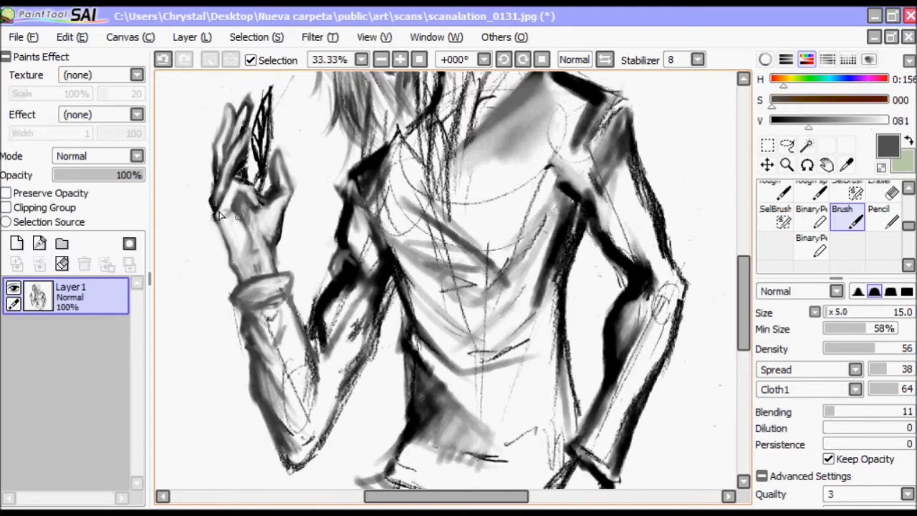
Step: Paint over the pointed, heavily outlined finger of the raised hand with the background tone
{"action": "left_click", "coordinate": [293, 107], "text": "alt"}
{"action": "mouse_move", "coordinate": [266, 86]}
{"action": "left_mouse_down"}
{"action": "mouse_move", "coordinate": [258, 151]}
{"action": "mouse_move", "coordinate": [265, 183]}
{"action": "left_mouse_up"}
{"action": "left_click_drag", "start_coordinate": [266, 126], "coordinate": [268, 183]}
Step: Rework the lowered arm's upper sleeve with dark and light fold strokes from shoulder to elbow
{"action": "left_click", "coordinate": [677, 258], "text": "alt"}
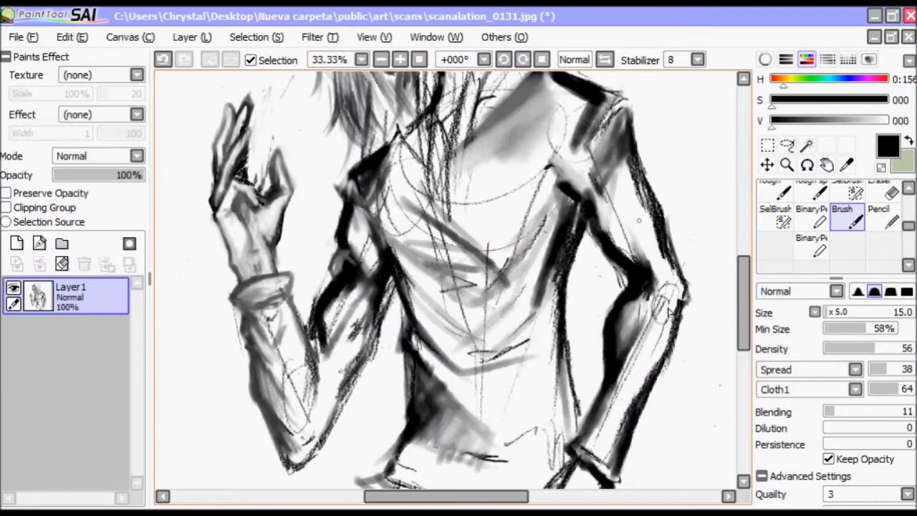
{"action": "left_click_drag", "start_coordinate": [644, 237], "coordinate": [637, 286]}
{"action": "left_click", "coordinate": [587, 209], "text": "alt"}
{"action": "left_click", "coordinate": [587, 209], "text": "alt"}
{"action": "left_click_drag", "start_coordinate": [577, 204], "coordinate": [641, 229]}
{"action": "left_click_drag", "start_coordinate": [633, 140], "coordinate": [622, 197]}
{"action": "left_click", "coordinate": [628, 137], "text": "alt"}
{"action": "left_click_drag", "start_coordinate": [629, 136], "coordinate": [607, 172]}
Step: Paint a light fold on the raised arm's sleeve just below the cuff
{"action": "left_click", "coordinate": [283, 290], "text": "alt"}
{"action": "left_click_drag", "start_coordinate": [269, 318], "coordinate": [272, 351]}
{"action": "left_click", "coordinate": [260, 337], "text": "alt"}
Step: Refine the fingertip contour of the raised hand with sampled light and black tones
{"action": "left_click", "coordinate": [381, 59]}
{"action": "left_click", "coordinate": [400, 59]}
{"action": "left_click", "coordinate": [244, 95], "text": "alt"}
{"action": "left_click", "coordinate": [243, 95], "text": "alt"}
{"action": "left_click", "coordinate": [239, 108], "text": "alt"}
{"action": "left_click", "coordinate": [243, 96], "text": "alt"}
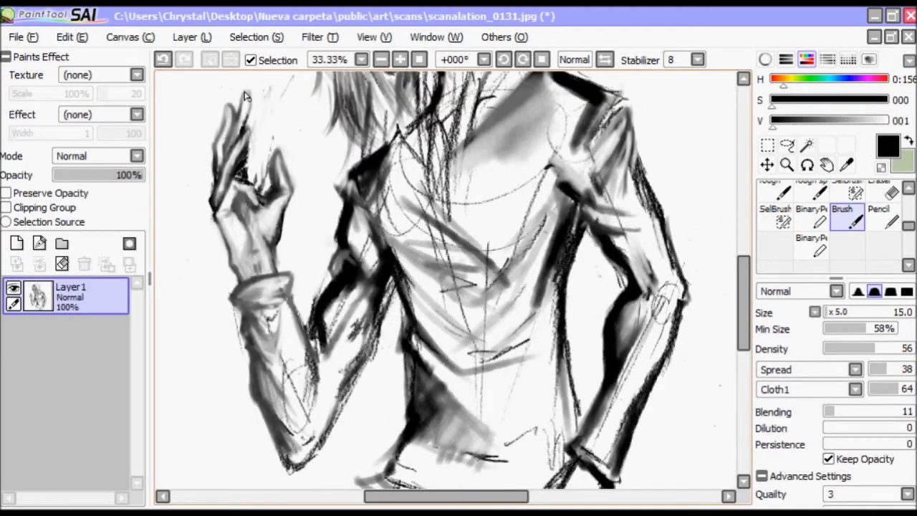
{"action": "left_click", "coordinate": [243, 127], "text": "alt"}
Step: Enlarge the brush to size 100 and paint white over stray marks and the lowered arm's outer upper line
{"action": "key", "text": "bracketright"}
{"action": "scroll", "coordinate": [299, 247], "scroll_direction": "down", "scroll_amount": 2}
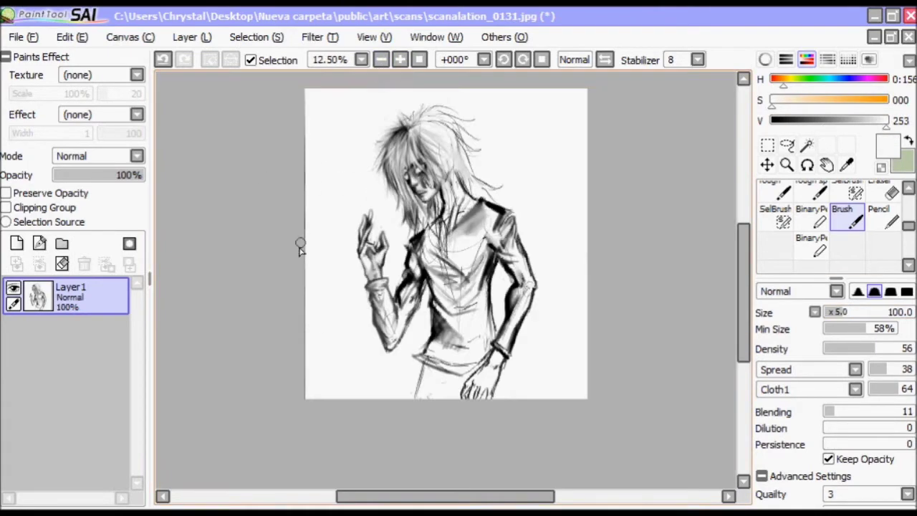
{"action": "left_click", "coordinate": [400, 59]}
Step: Redraw the lowered arm's shoulder seam and outer contour and add shirt folds with the Pencil at size 10
{"action": "key", "text": "n"}
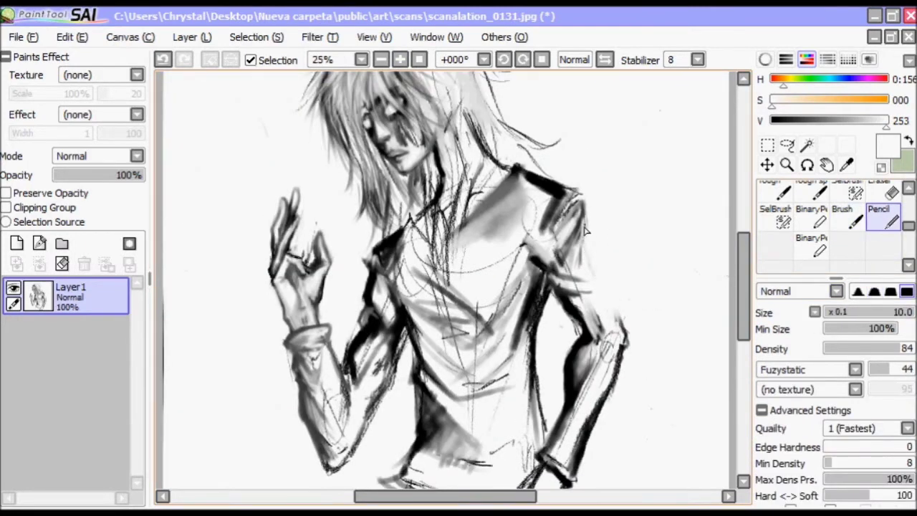
{"action": "left_click", "coordinate": [591, 258], "text": "alt"}
{"action": "left_click", "coordinate": [584, 233], "text": "alt"}
{"action": "left_click", "coordinate": [562, 213], "text": "alt"}
{"action": "left_click_drag", "start_coordinate": [597, 254], "coordinate": [620, 325]}
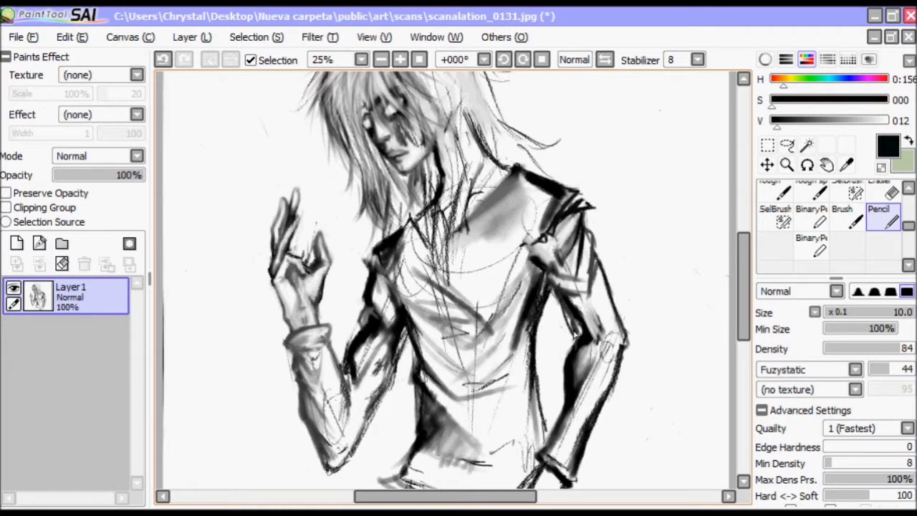
{"action": "mouse_move", "coordinate": [452, 336]}
{"action": "left_mouse_down"}
{"action": "mouse_move", "coordinate": [533, 271]}
{"action": "mouse_move", "coordinate": [558, 426]}
{"action": "left_mouse_up"}
Step: Shade the shirt's chest, shoulder and upper sleeve with sampled greys and white using the Brush at size 60
{"action": "left_click", "coordinate": [500, 218], "text": "alt"}
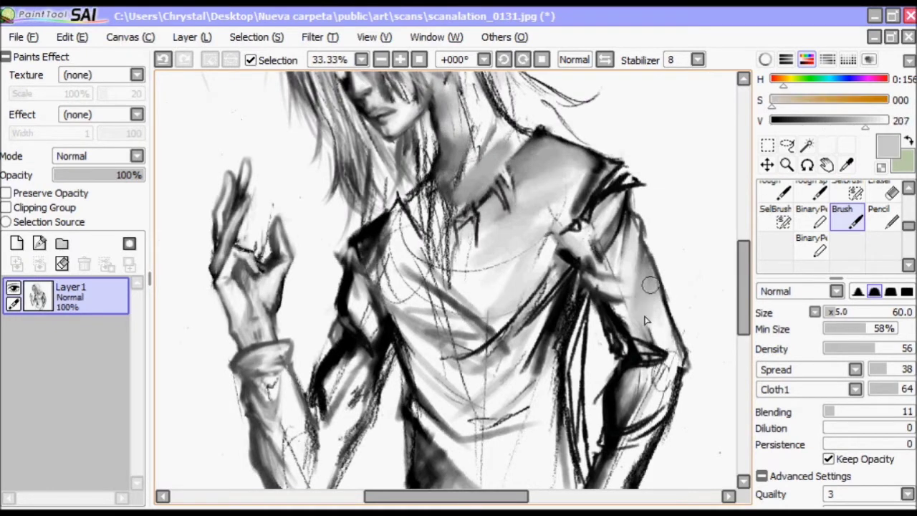
{"action": "left_click_drag", "start_coordinate": [645, 320], "coordinate": [623, 308]}
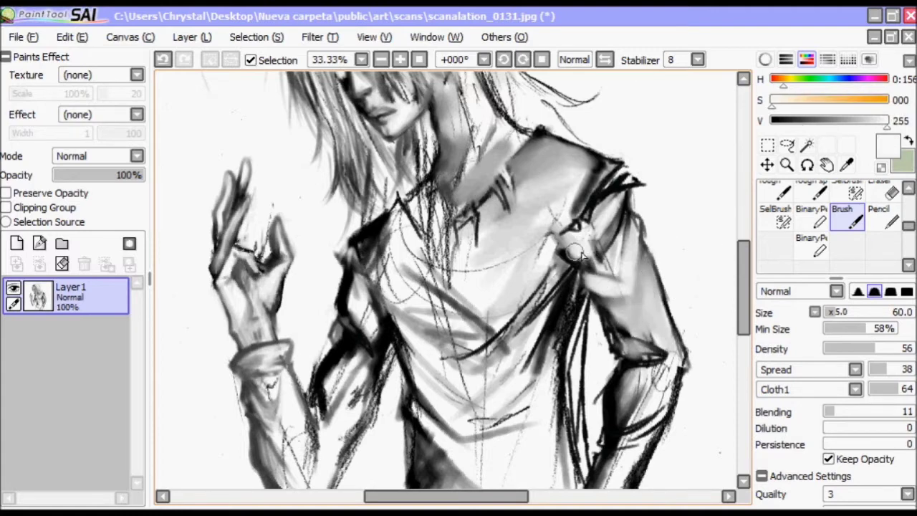
{"action": "left_click", "coordinate": [588, 175], "text": "alt"}
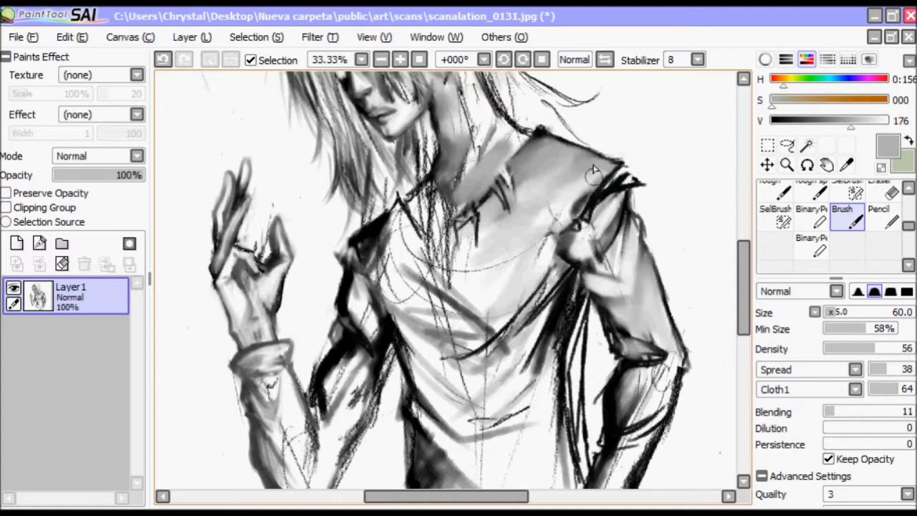
{"action": "left_click_drag", "start_coordinate": [573, 188], "coordinate": [509, 265]}
{"action": "scroll", "coordinate": [644, 229], "scroll_direction": "down", "scroll_amount": 3}
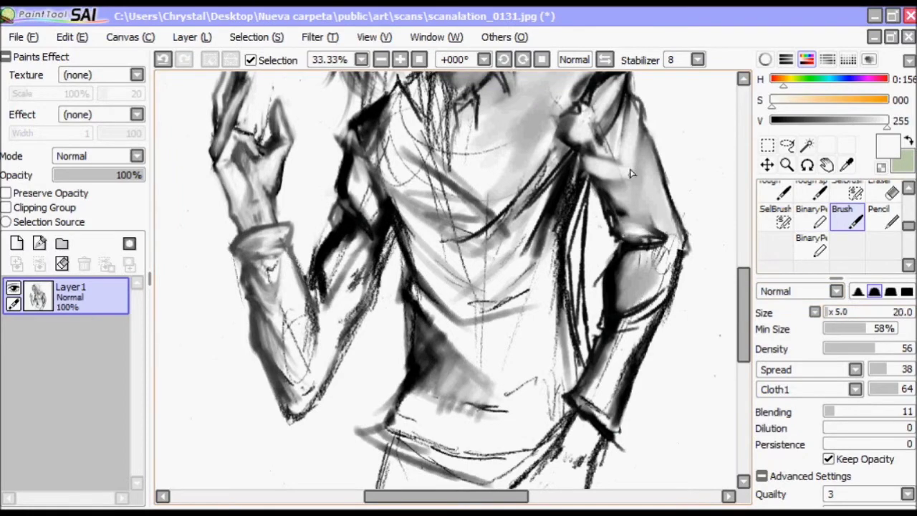
Step: Soften the knotted folds at the lowered arm's shoulder with sampled light tones using the Brush at size 20
{"action": "left_click", "coordinate": [566, 143], "text": "alt"}
{"action": "left_click_drag", "start_coordinate": [594, 108], "coordinate": [565, 143]}
{"action": "left_click_drag", "start_coordinate": [568, 143], "coordinate": [587, 122]}
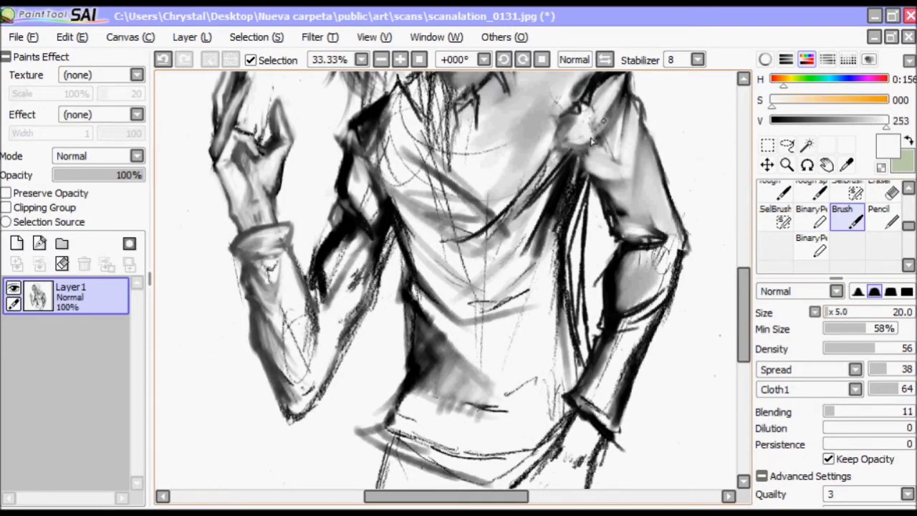
{"action": "scroll", "coordinate": [276, 218], "scroll_direction": "up", "scroll_amount": 1}
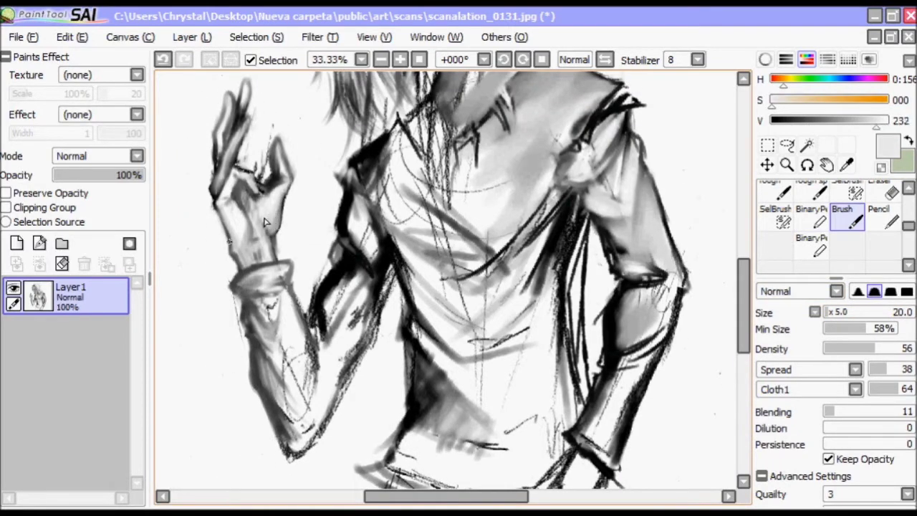
Step: Refine the raised hand's finger contours with sampled black and white, using the Brush at sizes 10 and 5
{"action": "left_click", "coordinate": [265, 175], "text": "alt"}
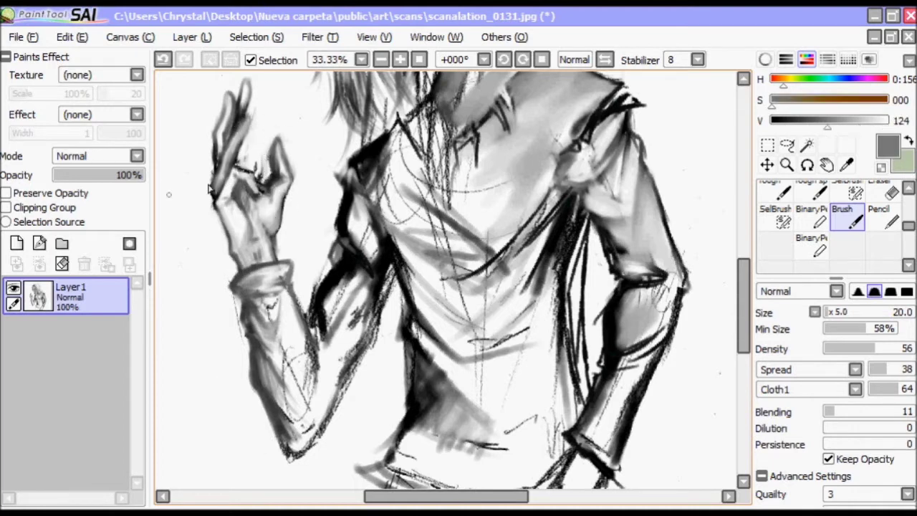
{"action": "left_click", "coordinate": [845, 120]}
{"action": "left_click", "coordinate": [218, 175], "text": "alt"}
{"action": "key", "text": "bracketleft"}
{"action": "key", "text": "bracketleft"}
{"action": "key", "text": "bracketleft"}
{"action": "key", "text": "bracketleft"}
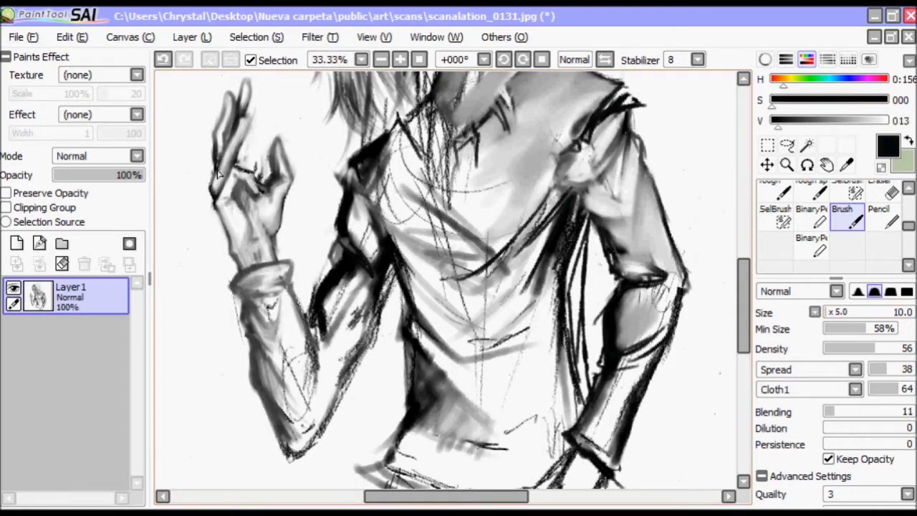
{"action": "left_click", "coordinate": [215, 134], "text": "alt"}
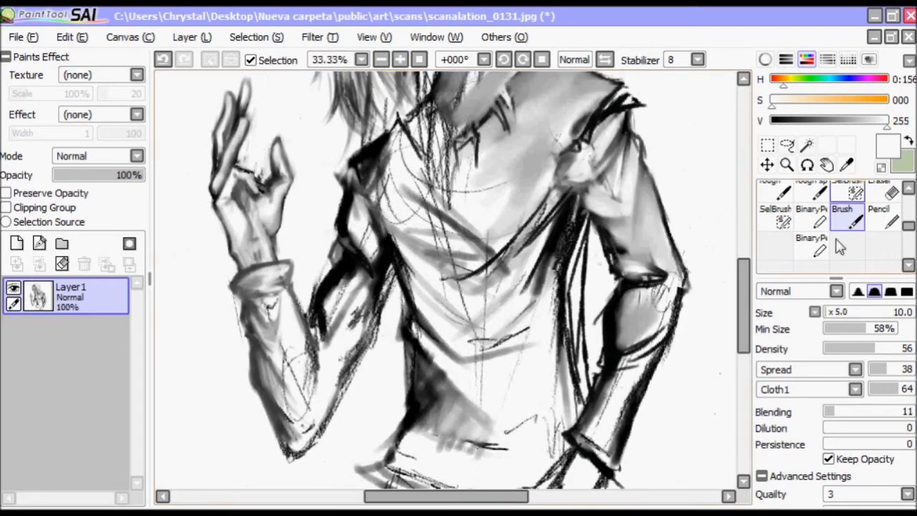
{"action": "left_click_drag", "start_coordinate": [430, 281], "coordinate": [462, 281]}
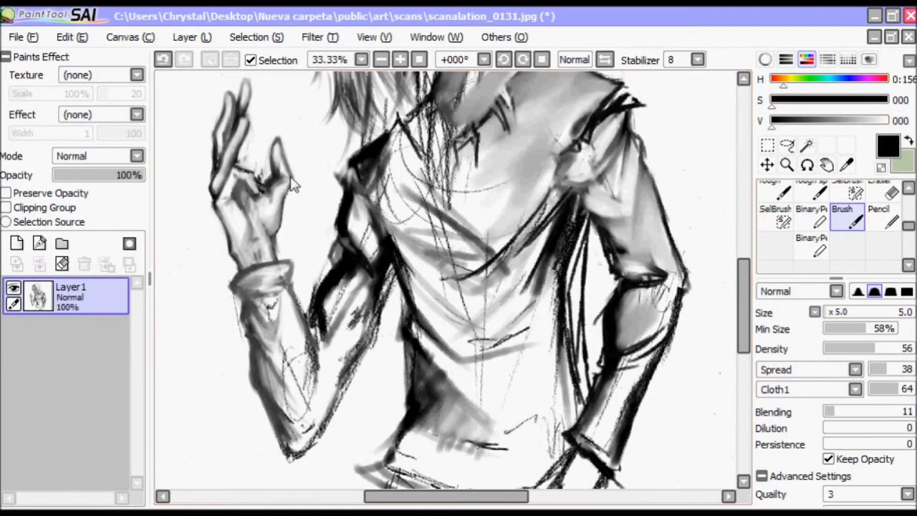
{"action": "scroll", "coordinate": [435, 329], "scroll_direction": "up", "scroll_amount": 3}
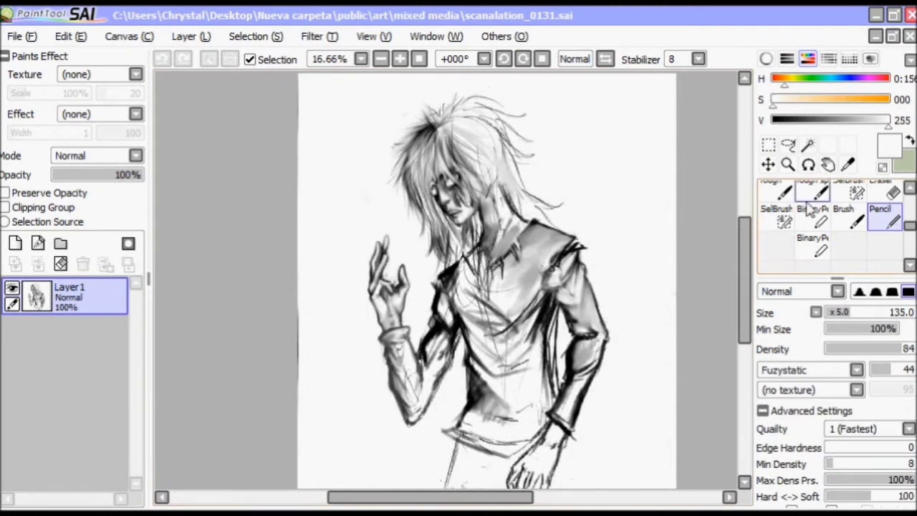
Step: Lasso the raised forearm together with its hand, move it slightly upward and deselect
{"action": "key", "text": "a"}
{"action": "mouse_move", "coordinate": [376, 197]}
{"action": "left_mouse_down"}
{"action": "mouse_move", "coordinate": [428, 299]}
{"action": "mouse_move", "coordinate": [374, 195]}
{"action": "left_mouse_up"}
{"action": "left_click_drag", "start_coordinate": [426, 343], "coordinate": [293, 280]}
{"action": "key", "text": "ctrl+d"}
{"action": "mouse_move", "coordinate": [345, 208]}
{"action": "left_mouse_down"}
{"action": "mouse_move", "coordinate": [351, 336]}
{"action": "mouse_move", "coordinate": [347, 215]}
{"action": "left_mouse_up"}
{"action": "left_click_drag", "start_coordinate": [390, 323], "coordinate": [388, 314]}
{"action": "key", "text": "ctrl+d"}
Step: Lasso only the raised hand, shift it up from the cuff and deselect
{"action": "scroll", "coordinate": [741, 280], "scroll_direction": "down", "scroll_amount": 2}
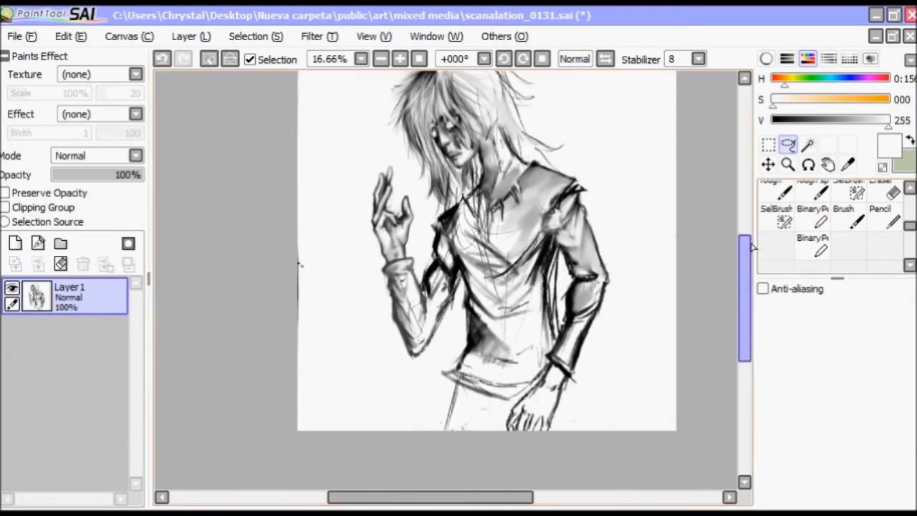
{"action": "left_click_drag", "start_coordinate": [385, 265], "coordinate": [371, 166]}
{"action": "scroll", "coordinate": [371, 166], "scroll_direction": "up", "scroll_amount": 2}
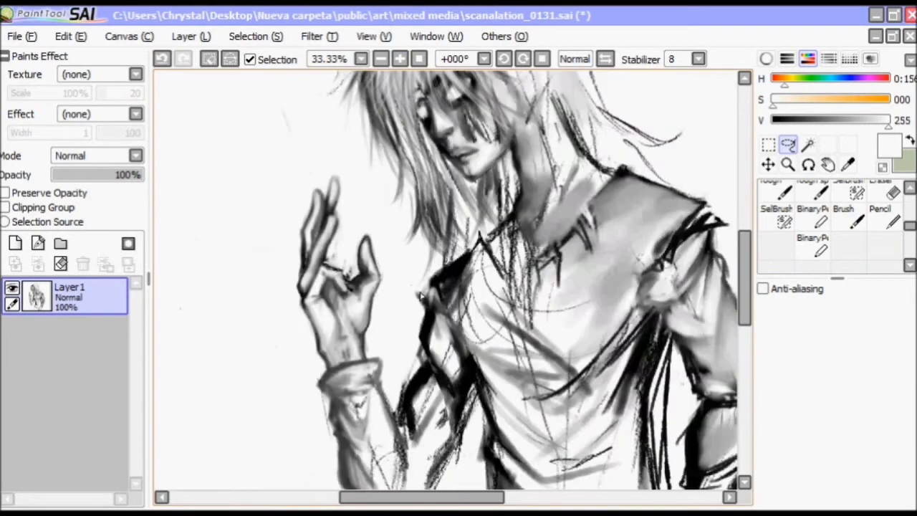
{"action": "key", "text": "ctrl+d"}
{"action": "scroll", "coordinate": [351, 356], "scroll_direction": "down", "scroll_amount": 3}
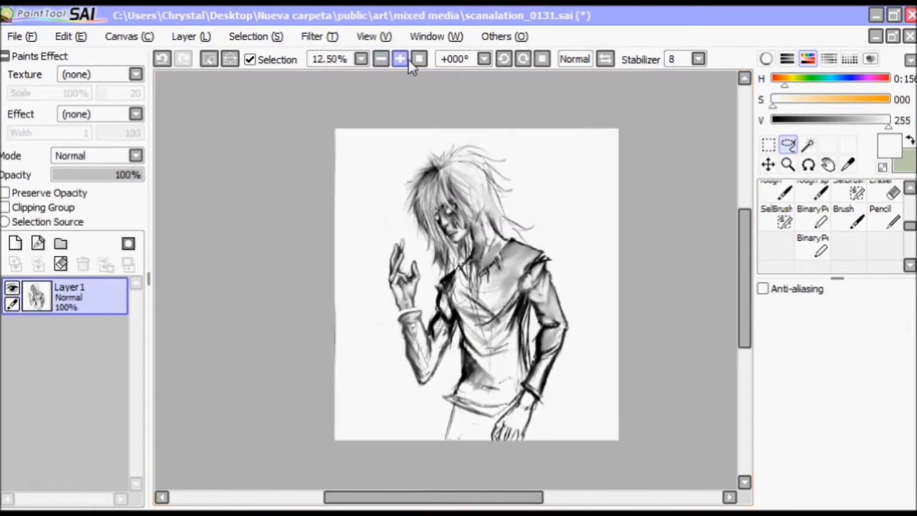
{"action": "scroll", "coordinate": [437, 90], "scroll_direction": "up", "scroll_amount": 1}
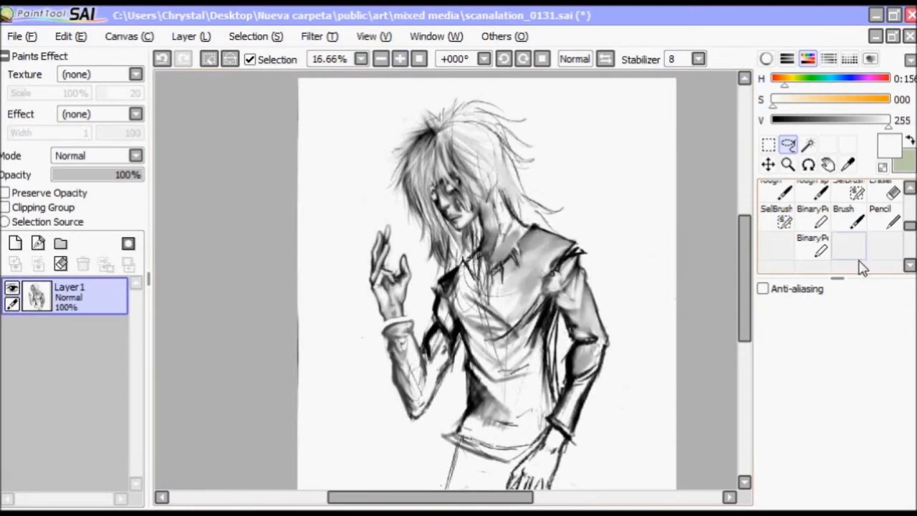
Step: Repaint the gap at the raised wrist and touch up the hand with sampled greys using the Brush at size 8
{"action": "left_click", "coordinate": [880, 215]}
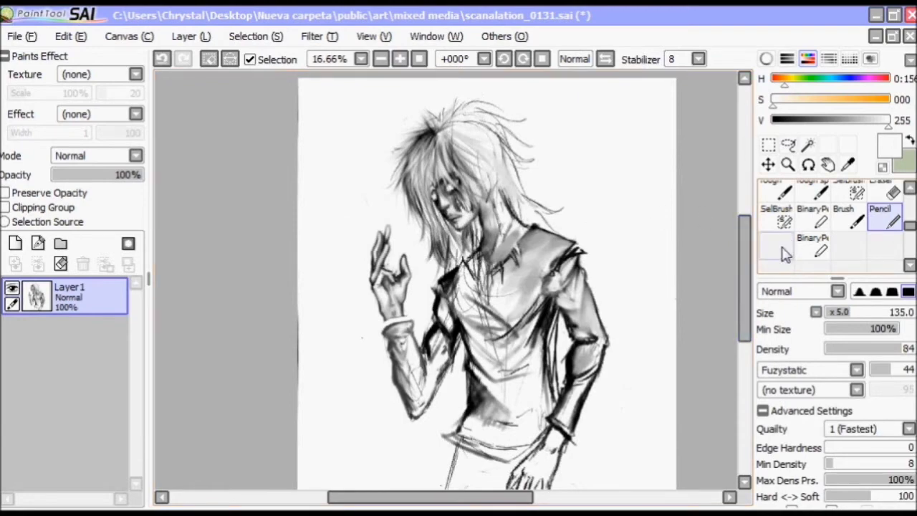
{"action": "left_click", "coordinate": [843, 215]}
{"action": "scroll", "coordinate": [312, 231], "scroll_direction": "up", "scroll_amount": 3}
{"action": "left_click", "coordinate": [311, 231], "text": "alt"}
{"action": "left_click_drag", "start_coordinate": [312, 231], "coordinate": [304, 218]}
{"action": "left_click", "coordinate": [303, 218], "text": "alt"}
{"action": "left_click", "coordinate": [285, 247], "text": "alt"}
{"action": "mouse_move", "coordinate": [283, 252]}
{"action": "left_mouse_down"}
{"action": "mouse_move", "coordinate": [265, 240]}
{"action": "mouse_move", "coordinate": [290, 204]}
{"action": "left_mouse_up"}
{"action": "left_click", "coordinate": [290, 243], "text": "alt"}
{"action": "left_click", "coordinate": [301, 193], "text": "alt"}
{"action": "left_click", "coordinate": [306, 188], "text": "alt"}
{"action": "left_click", "coordinate": [308, 188], "text": "alt"}
{"action": "scroll", "coordinate": [393, 81], "scroll_direction": "down", "scroll_amount": 4}
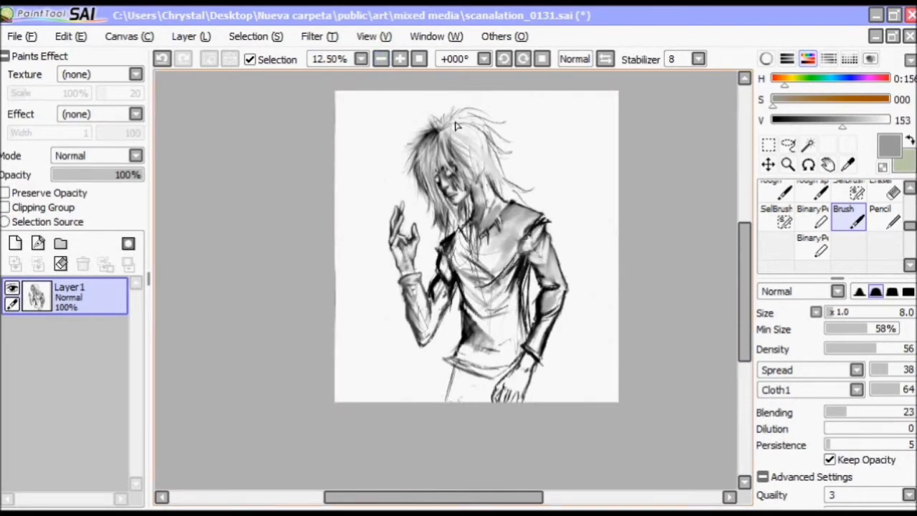
Step: Touch up the crown of the hair and the raised wrist and cuff with sampled tones
{"action": "left_click", "coordinate": [437, 129], "text": "alt"}
{"action": "left_click", "coordinate": [421, 120], "text": "alt"}
{"action": "left_click", "coordinate": [400, 59]}
{"action": "left_click_drag", "start_coordinate": [744, 287], "coordinate": [744, 266]}
{"action": "left_click", "coordinate": [360, 257], "text": "alt"}
{"action": "left_click", "coordinate": [357, 227], "text": "alt"}
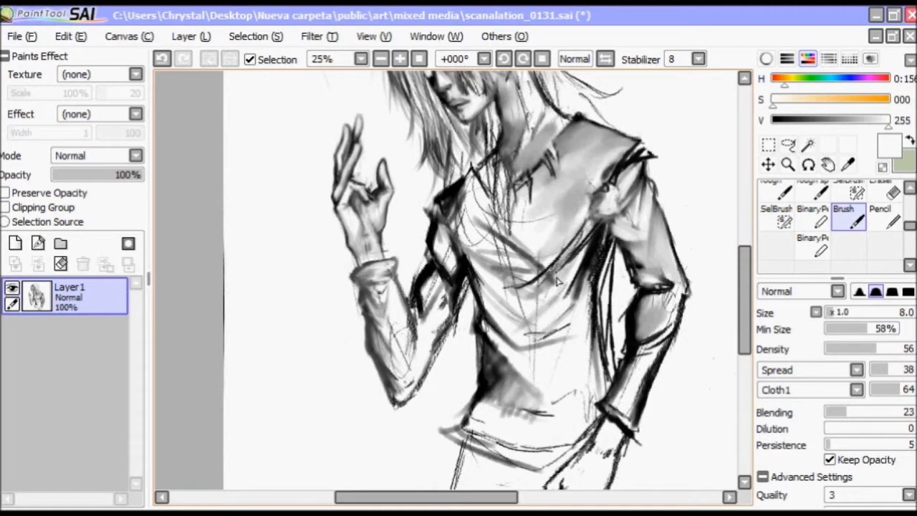
{"action": "scroll", "coordinate": [358, 300], "scroll_direction": "down", "scroll_amount": 1}
Step: Shade the raised arm's upper sleeve and forearm with sampled dark tones using the Brush at size 22
{"action": "left_click", "coordinate": [432, 274], "text": "alt"}
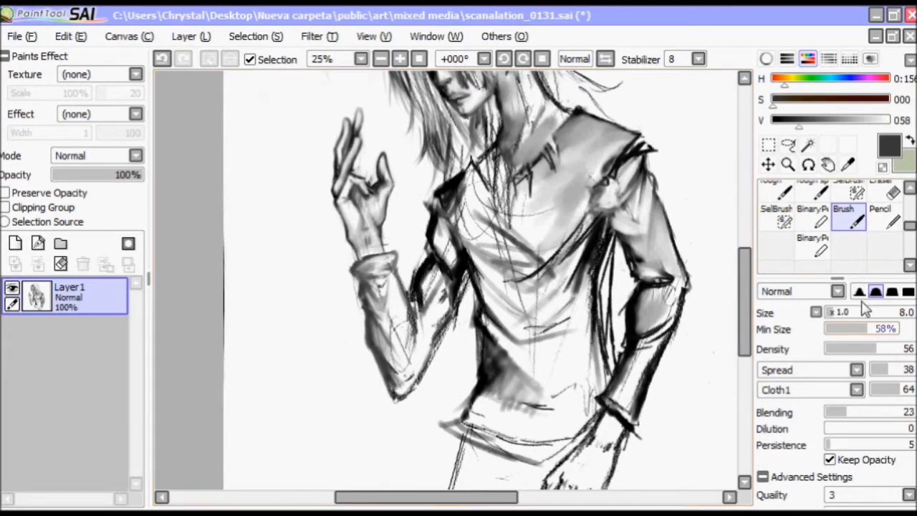
{"action": "left_click", "coordinate": [428, 307], "text": "alt"}
{"action": "left_click", "coordinate": [415, 281], "text": "alt"}
{"action": "left_click", "coordinate": [428, 307], "text": "alt"}
{"action": "left_click", "coordinate": [417, 243], "text": "alt"}
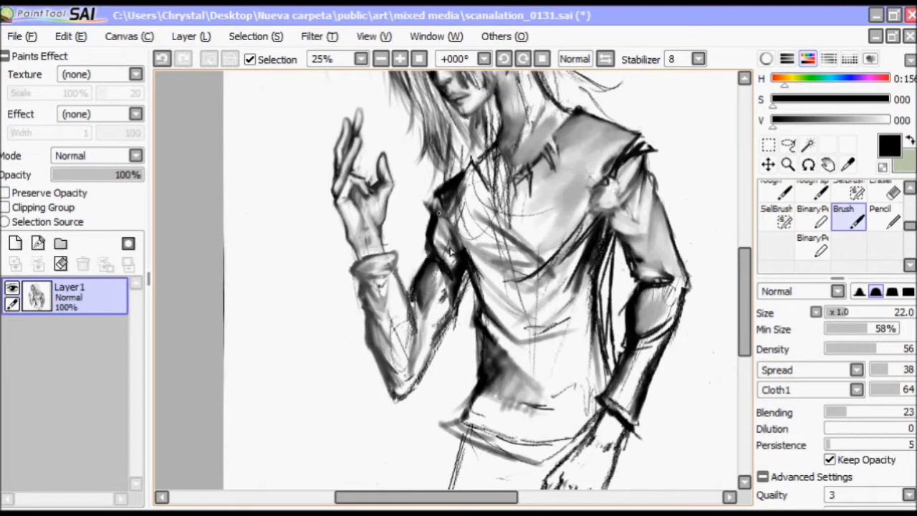
{"action": "left_click", "coordinate": [445, 240], "text": "alt"}
{"action": "left_click", "coordinate": [440, 279], "text": "alt"}
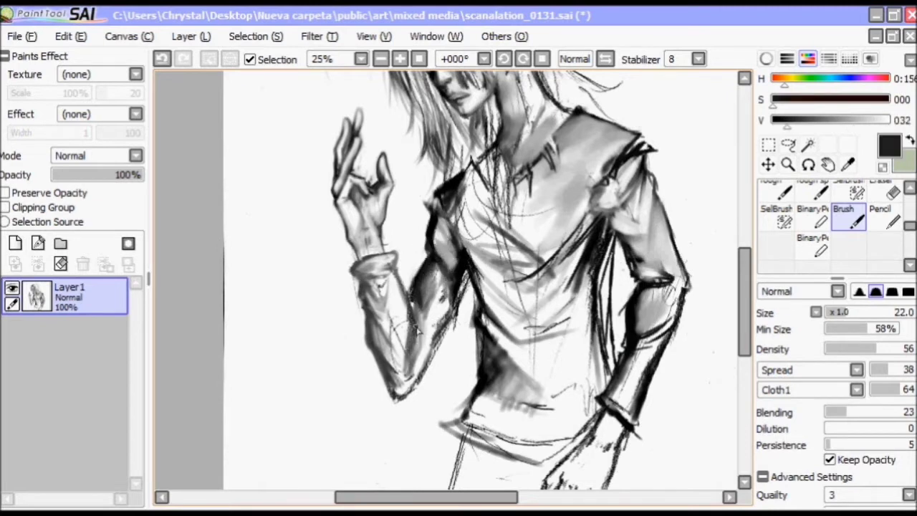
{"action": "left_click", "coordinate": [358, 301], "text": "alt"}
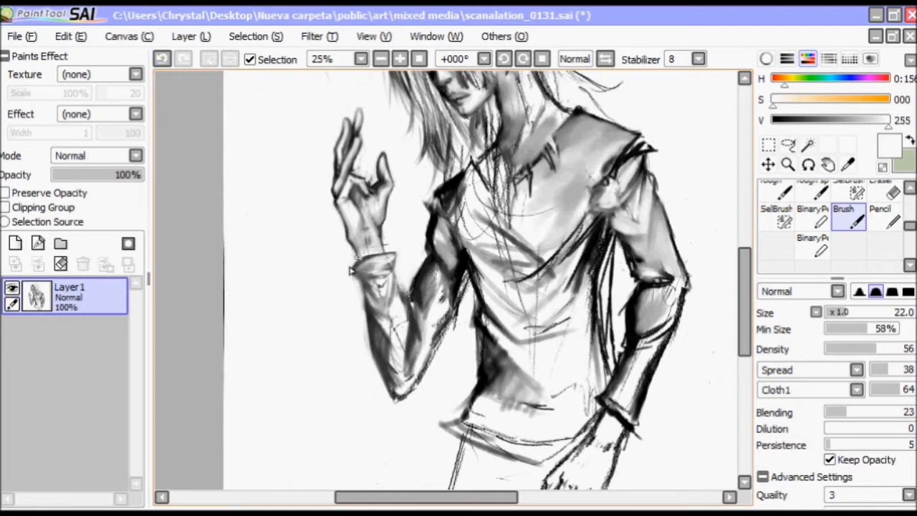
Step: Shade the lowered arm's elbow and forearm sleeve with sampled greys at brush size 22
{"action": "scroll", "coordinate": [402, 195], "scroll_direction": "down", "scroll_amount": 2}
{"action": "left_click", "coordinate": [655, 276], "text": "alt"}
{"action": "left_click", "coordinate": [635, 265], "text": "alt"}
{"action": "left_click", "coordinate": [635, 268], "text": "alt"}
{"action": "left_click", "coordinate": [656, 258], "text": "alt"}
{"action": "left_click", "coordinate": [656, 283], "text": "alt"}
{"action": "left_click_drag", "start_coordinate": [634, 308], "coordinate": [630, 355]}
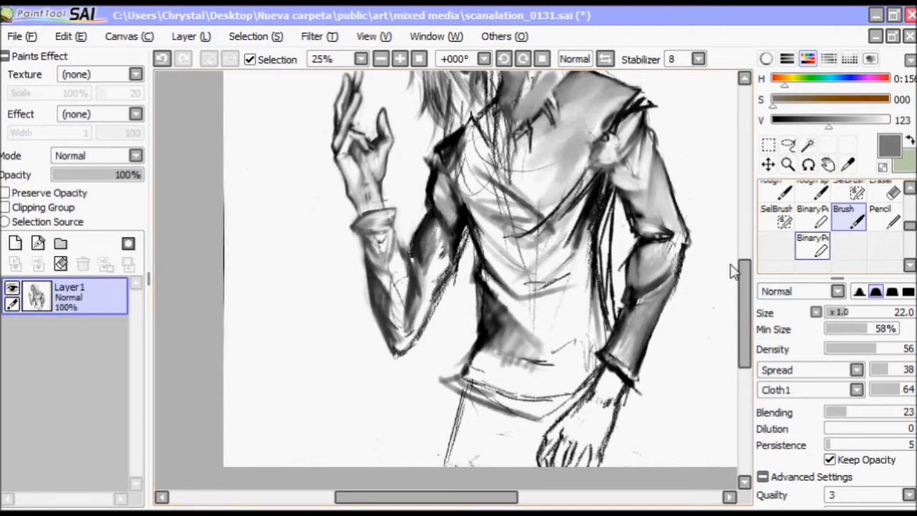
Step: Enlarge the brush to size 80 and blend broad dark and mid greys along the whole lowered sleeve
{"action": "left_click_drag", "start_coordinate": [675, 264], "coordinate": [687, 264], "text": "ctrl+alt"}
{"action": "left_click_drag", "start_coordinate": [630, 354], "coordinate": [647, 297]}
{"action": "left_click", "coordinate": [644, 304], "text": "alt"}
{"action": "left_click_drag", "start_coordinate": [630, 229], "coordinate": [656, 193]}
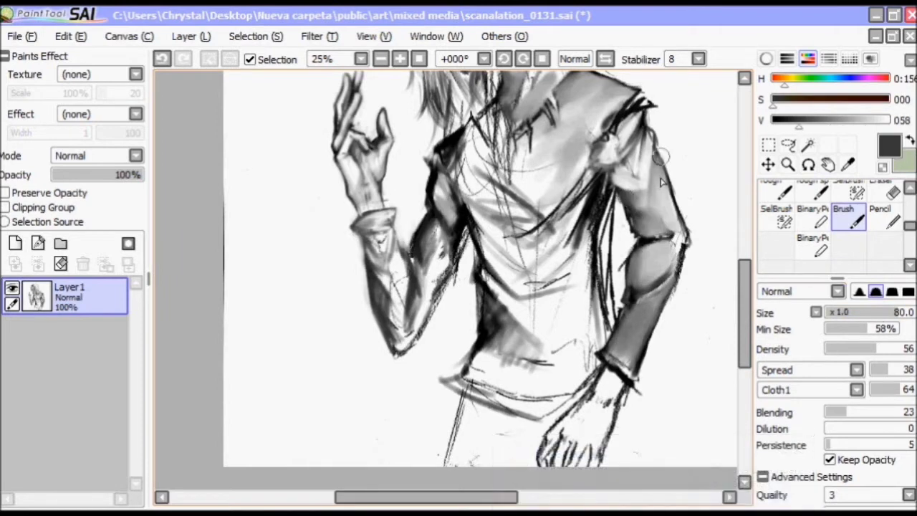
{"action": "left_click_drag", "start_coordinate": [673, 272], "coordinate": [666, 222]}
{"action": "left_click", "coordinate": [665, 223], "text": "alt"}
{"action": "mouse_move", "coordinate": [657, 259]}
{"action": "left_mouse_down"}
{"action": "mouse_move", "coordinate": [630, 337]}
{"action": "mouse_move", "coordinate": [645, 358]}
{"action": "left_mouse_up"}
{"action": "left_click", "coordinate": [630, 337], "text": "alt"}
{"action": "left_click", "coordinate": [646, 292], "text": "alt"}
{"action": "left_click_drag", "start_coordinate": [647, 293], "coordinate": [662, 237]}
{"action": "left_click", "coordinate": [662, 236], "text": "alt"}
Step: Reduce the brush to size 28 and model the lowered forearm's folds with sampled light and dark greys
{"action": "left_click_drag", "start_coordinate": [673, 273], "coordinate": [663, 272], "text": "ctrl+alt"}
{"action": "left_click", "coordinate": [674, 274], "text": "alt"}
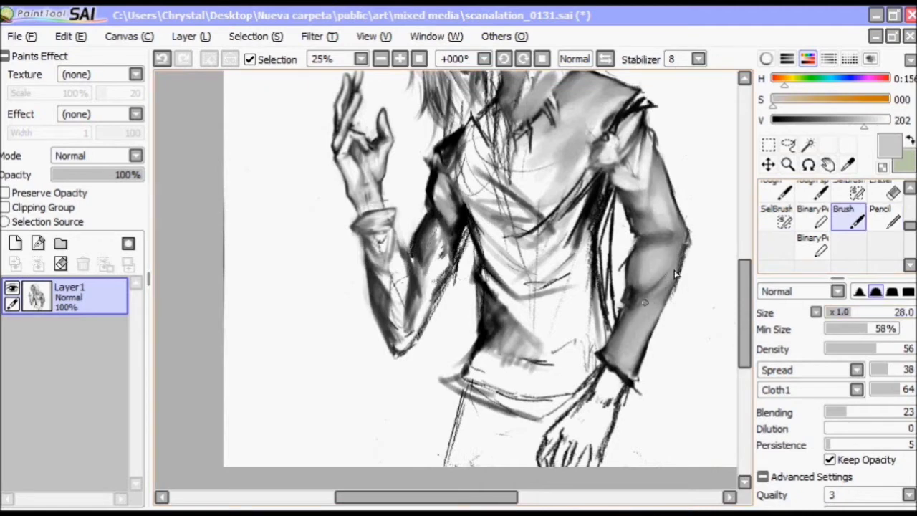
{"action": "left_click_drag", "start_coordinate": [641, 319], "coordinate": [630, 336]}
{"action": "left_click", "coordinate": [645, 315], "text": "alt"}
{"action": "left_click_drag", "start_coordinate": [670, 305], "coordinate": [666, 280]}
{"action": "left_click", "coordinate": [666, 283], "text": "alt"}
{"action": "mouse_move", "coordinate": [655, 351]}
{"action": "left_mouse_down"}
{"action": "mouse_move", "coordinate": [673, 265]}
{"action": "mouse_move", "coordinate": [659, 322]}
{"action": "left_mouse_up"}
{"action": "left_click", "coordinate": [660, 276], "text": "alt"}
Step: Refine the lowered sleeve's elbow crease, inner edge and shoulder with sampled tones
{"action": "left_click", "coordinate": [661, 276], "text": "alt"}
{"action": "left_click", "coordinate": [668, 252], "text": "alt"}
{"action": "left_click", "coordinate": [672, 232], "text": "alt"}
{"action": "left_click", "coordinate": [672, 231], "text": "alt"}
{"action": "left_click", "coordinate": [650, 227], "text": "alt"}
{"action": "left_click", "coordinate": [624, 235], "text": "alt"}
{"action": "left_click", "coordinate": [618, 202], "text": "alt"}
{"action": "left_click", "coordinate": [623, 179], "text": "alt"}
{"action": "left_click", "coordinate": [635, 115], "text": "alt"}
Step: Mirror the canvas view and deepen the raised arm's sleeve shading with sampled tones
{"action": "left_click", "coordinate": [380, 59]}
{"action": "left_click", "coordinate": [605, 59]}
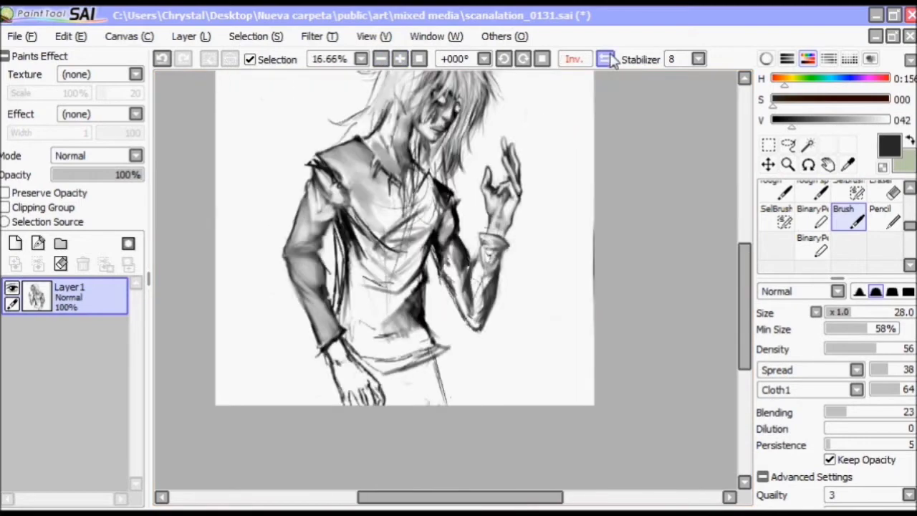
{"action": "left_click", "coordinate": [301, 236], "text": "alt"}
{"action": "left_click", "coordinate": [459, 259], "text": "alt"}
{"action": "left_click", "coordinate": [439, 252], "text": "alt"}
Step: Shade the shirt's torso folds and sides with sampled dark and mid greys
{"action": "left_click", "coordinate": [421, 248], "text": "alt"}
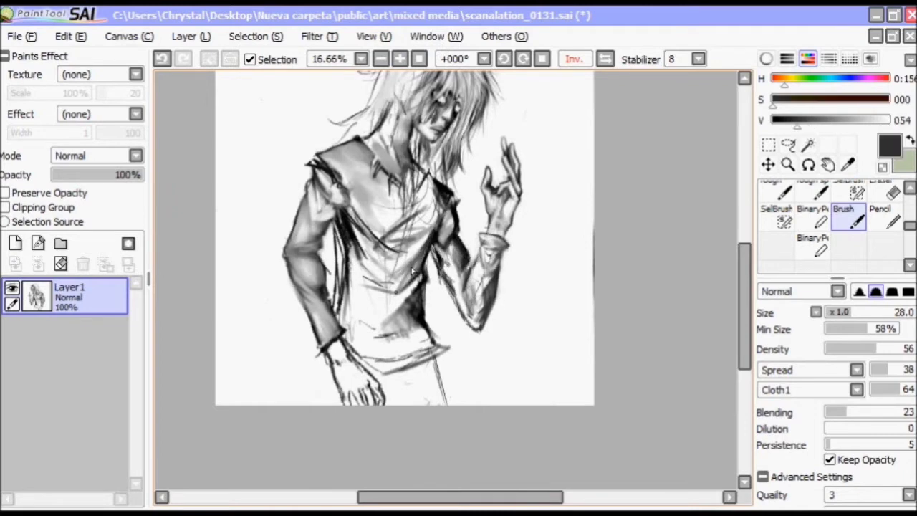
{"action": "left_click", "coordinate": [387, 307], "text": "alt"}
{"action": "left_click", "coordinate": [414, 291], "text": "alt"}
{"action": "left_click", "coordinate": [371, 266], "text": "alt"}
{"action": "left_click", "coordinate": [390, 262], "text": "alt"}
{"action": "left_click", "coordinate": [353, 286], "text": "alt"}
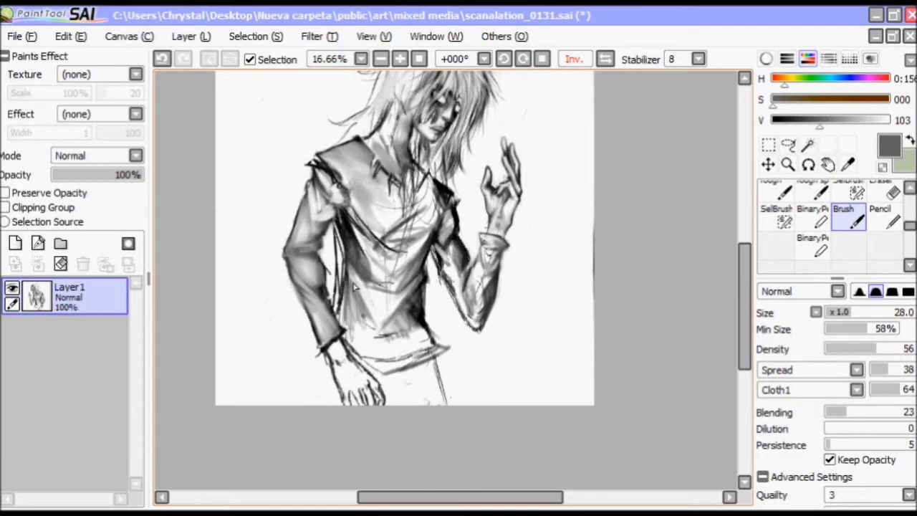
Step: Refine the shading of the shirt's shoulder, seam and upper sleeve beside the lowered arm with sampled greys
{"action": "left_click", "coordinate": [371, 140], "text": "alt"}
{"action": "left_click", "coordinate": [347, 164], "text": "alt"}
{"action": "left_click", "coordinate": [348, 163], "text": "alt"}
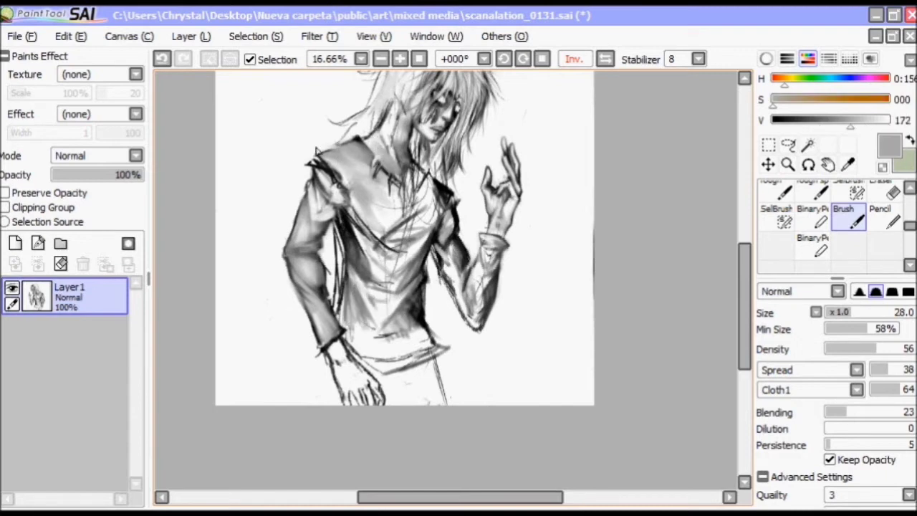
{"action": "left_click", "coordinate": [348, 142], "text": "alt"}
{"action": "left_click", "coordinate": [317, 164], "text": "alt"}
{"action": "left_click", "coordinate": [313, 203], "text": "alt"}
{"action": "left_click", "coordinate": [290, 193], "text": "alt"}
{"action": "left_click", "coordinate": [339, 169], "text": "alt"}
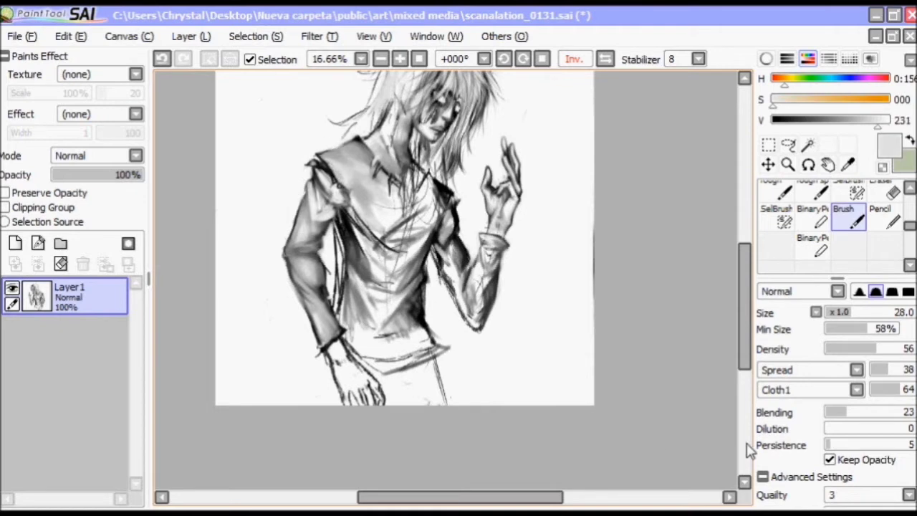
Step: Restore the unmirrored view and shade the lowered forearm's cuff area with the Brush at size 65
{"action": "left_click_drag", "start_coordinate": [850, 313], "coordinate": [870, 313]}
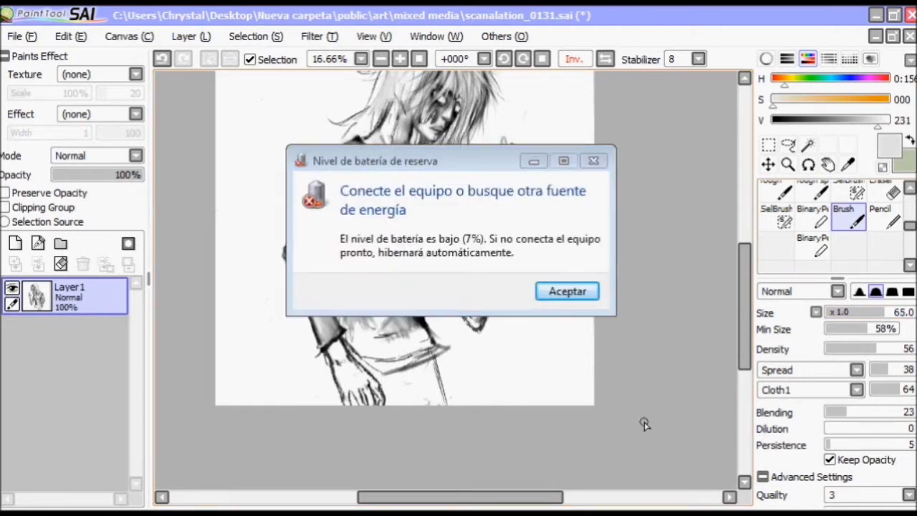
{"action": "key", "text": "Return"}
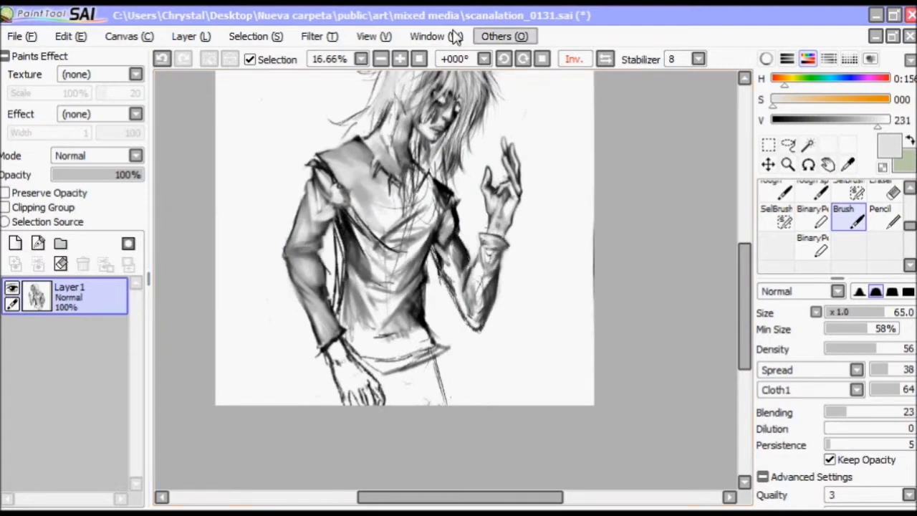
{"action": "left_click", "coordinate": [573, 58]}
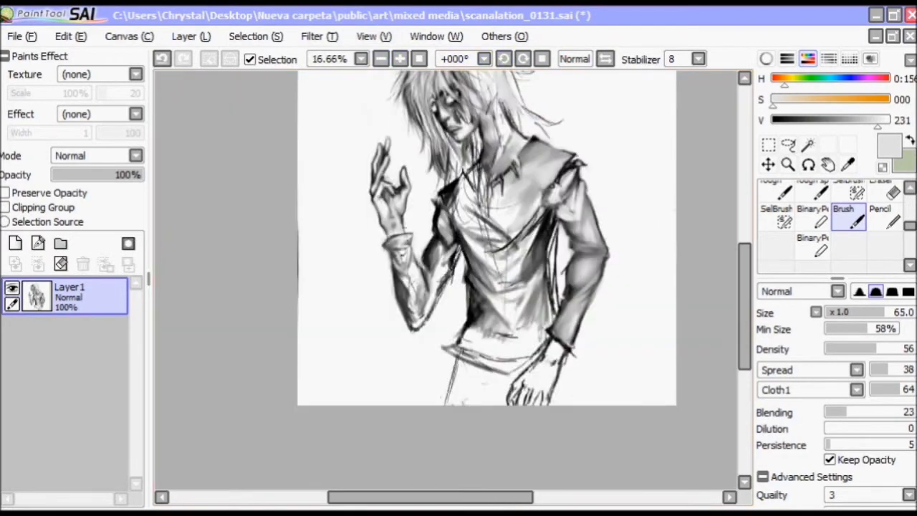
{"action": "scroll", "coordinate": [473, 172], "scroll_direction": "up", "scroll_amount": 1}
{"action": "left_click", "coordinate": [688, 301], "text": "alt"}
{"action": "mouse_move", "coordinate": [644, 355]}
{"action": "left_mouse_down"}
{"action": "mouse_move", "coordinate": [655, 391]}
{"action": "mouse_move", "coordinate": [641, 408]}
{"action": "left_mouse_up"}
{"action": "left_click", "coordinate": [651, 380], "text": "alt"}
{"action": "left_click", "coordinate": [637, 387], "text": "alt"}
Step: Paint dark shadow down the shirt's side beneath the lowered arm with sampled tones
{"action": "mouse_move", "coordinate": [634, 376]}
{"action": "left_mouse_down"}
{"action": "mouse_move", "coordinate": [585, 370]}
{"action": "mouse_move", "coordinate": [602, 295]}
{"action": "mouse_move", "coordinate": [594, 358]}
{"action": "mouse_move", "coordinate": [570, 228]}
{"action": "mouse_move", "coordinate": [624, 204]}
{"action": "mouse_move", "coordinate": [578, 178]}
{"action": "mouse_move", "coordinate": [593, 192]}
{"action": "mouse_move", "coordinate": [573, 229]}
{"action": "left_mouse_up"}
{"action": "left_click", "coordinate": [609, 386], "text": "alt"}
{"action": "left_click", "coordinate": [591, 211], "text": "alt"}
{"action": "left_click", "coordinate": [565, 209], "text": "alt"}
{"action": "left_click", "coordinate": [573, 215], "text": "alt"}
Step: Smooth the neck and the collar's shoulder edge with sampled light and mid greys
{"action": "scroll", "coordinate": [515, 215], "scroll_direction": "down", "scroll_amount": 1}
{"action": "scroll", "coordinate": [472, 208], "scroll_direction": "up", "scroll_amount": 1}
{"action": "left_click", "coordinate": [473, 213], "text": "alt"}
{"action": "mouse_move", "coordinate": [462, 183]}
{"action": "left_mouse_down"}
{"action": "mouse_move", "coordinate": [477, 210]}
{"action": "mouse_move", "coordinate": [485, 203]}
{"action": "mouse_move", "coordinate": [443, 179]}
{"action": "mouse_move", "coordinate": [456, 230]}
{"action": "mouse_move", "coordinate": [473, 207]}
{"action": "mouse_move", "coordinate": [462, 231]}
{"action": "mouse_move", "coordinate": [498, 199]}
{"action": "left_mouse_up"}
{"action": "left_click", "coordinate": [448, 189], "text": "alt"}
{"action": "left_click", "coordinate": [462, 214], "text": "alt"}
{"action": "left_click", "coordinate": [494, 204], "text": "alt"}
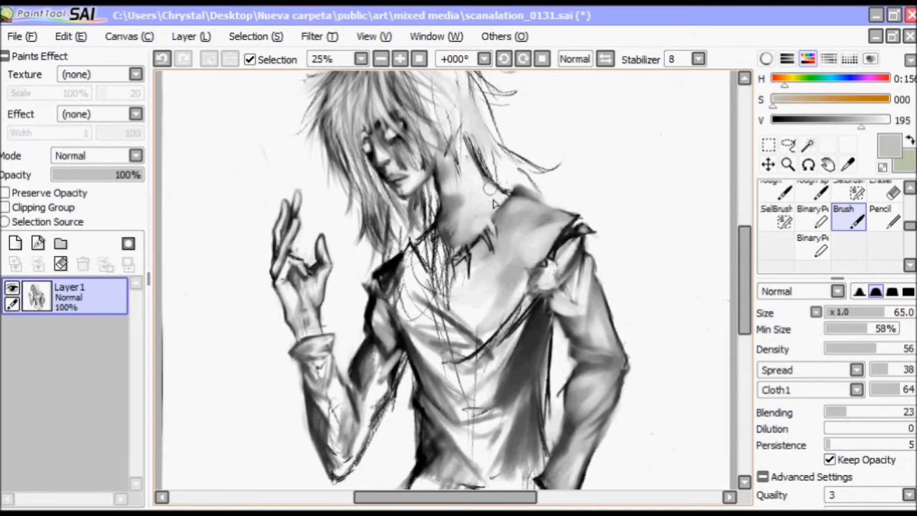
{"action": "left_click", "coordinate": [487, 200], "text": "alt"}
{"action": "mouse_move", "coordinate": [487, 154]}
{"action": "left_mouse_down"}
{"action": "mouse_move", "coordinate": [473, 215]}
{"action": "mouse_move", "coordinate": [480, 233]}
{"action": "left_mouse_up"}
Step: Shade the shirt's lower front and waist folds with sampled dark grey
{"action": "scroll", "coordinate": [480, 229], "scroll_direction": "down", "scroll_amount": 3}
{"action": "left_click_drag", "start_coordinate": [490, 311], "coordinate": [423, 397]}
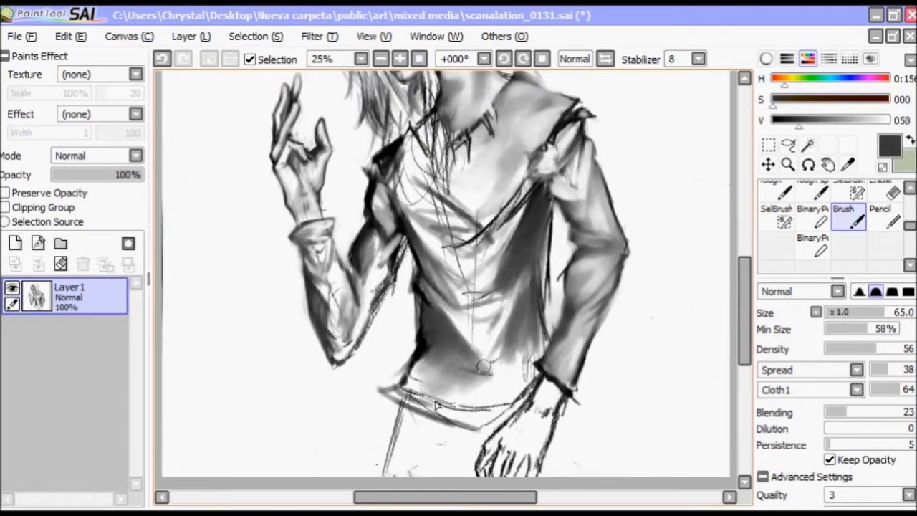
{"action": "left_click_drag", "start_coordinate": [494, 362], "coordinate": [437, 404]}
{"action": "left_click", "coordinate": [496, 316], "text": "alt"}
{"action": "left_click_drag", "start_coordinate": [497, 315], "coordinate": [451, 315]}
Step: Blend sampled greys along the raised arm's sleeve from the shoulder to the elbow
{"action": "left_click", "coordinate": [379, 236], "text": "alt"}
{"action": "mouse_move", "coordinate": [386, 222]}
{"action": "left_mouse_down"}
{"action": "mouse_move", "coordinate": [368, 268]}
{"action": "mouse_move", "coordinate": [358, 261]}
{"action": "left_mouse_up"}
{"action": "left_click", "coordinate": [369, 240], "text": "alt"}
{"action": "mouse_move", "coordinate": [362, 211]}
{"action": "left_mouse_down"}
{"action": "mouse_move", "coordinate": [342, 224]}
{"action": "mouse_move", "coordinate": [338, 261]}
{"action": "mouse_move", "coordinate": [350, 306]}
{"action": "mouse_move", "coordinate": [333, 362]}
{"action": "left_mouse_up"}
{"action": "left_click_drag", "start_coordinate": [401, 236], "coordinate": [336, 358]}
{"action": "mouse_move", "coordinate": [387, 176]}
{"action": "left_mouse_down"}
{"action": "mouse_move", "coordinate": [358, 299]}
{"action": "mouse_move", "coordinate": [337, 343]}
{"action": "left_mouse_up"}
Step: Clean stray lines around the raised elbow with white and shade the lowered hand in grey
{"action": "left_click", "coordinate": [623, 183], "text": "alt"}
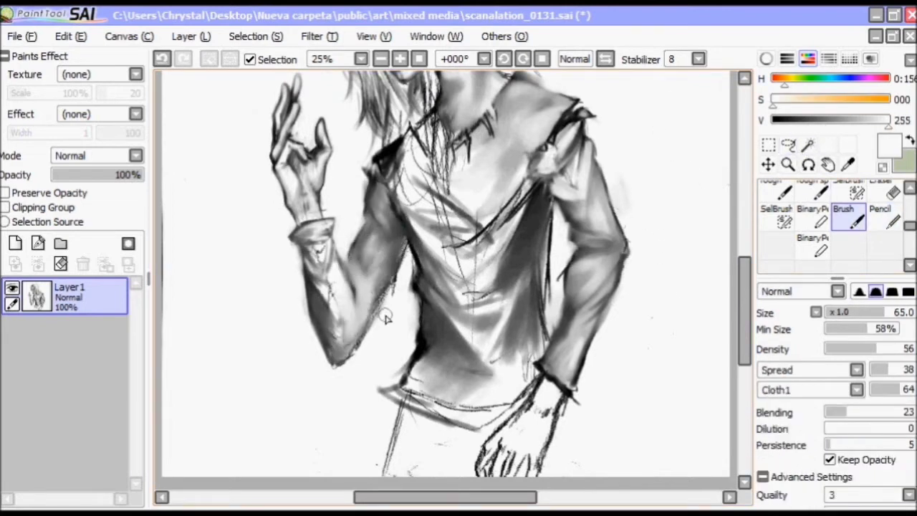
{"action": "scroll", "coordinate": [559, 337], "scroll_direction": "down", "scroll_amount": 3}
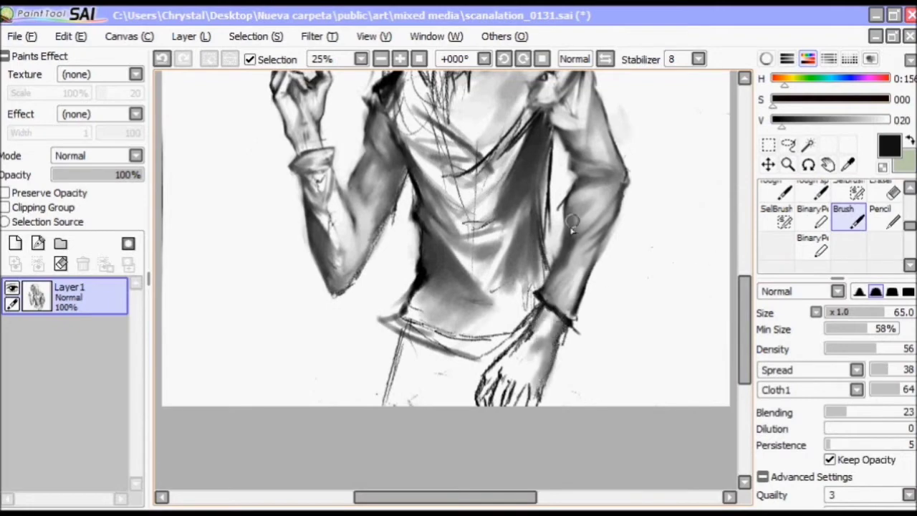
{"action": "scroll", "coordinate": [444, 272], "scroll_direction": "up", "scroll_amount": 5}
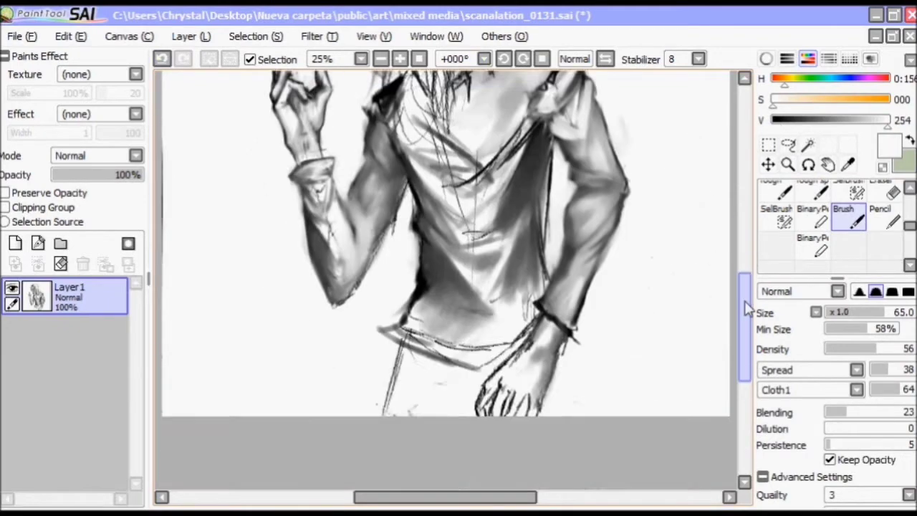
Step: Darken the fold lines across the shirt's midsection and lower front with sampled greys, using the Brush at size 16
{"action": "left_click", "coordinate": [813, 215]}
{"action": "scroll", "coordinate": [444, 279], "scroll_direction": "down", "scroll_amount": 3}
{"action": "left_click", "coordinate": [845, 214]}
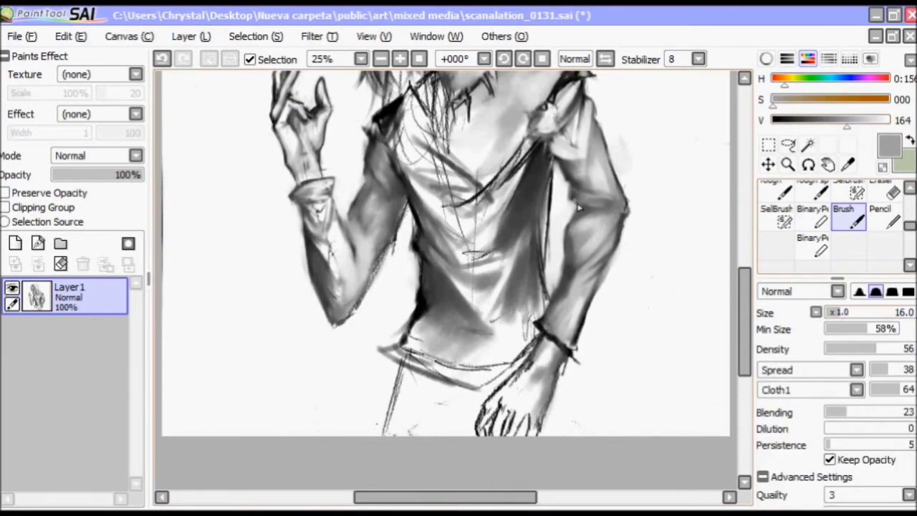
{"action": "left_click_drag", "start_coordinate": [384, 256], "coordinate": [369, 301]}
{"action": "left_click_drag", "start_coordinate": [409, 192], "coordinate": [427, 180]}
{"action": "left_click", "coordinate": [472, 257], "text": "alt"}
{"action": "left_click_drag", "start_coordinate": [450, 278], "coordinate": [510, 265]}
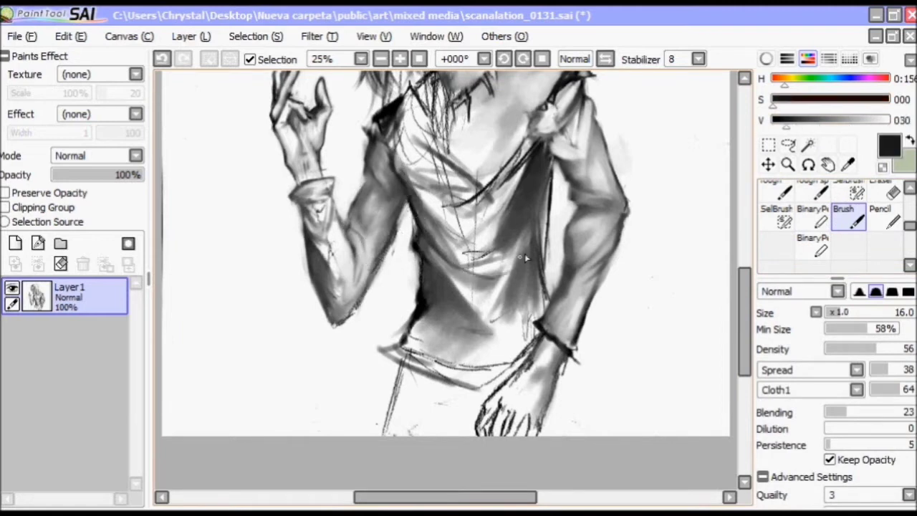
{"action": "left_click_drag", "start_coordinate": [440, 335], "coordinate": [463, 312]}
{"action": "left_click", "coordinate": [506, 346], "text": "alt"}
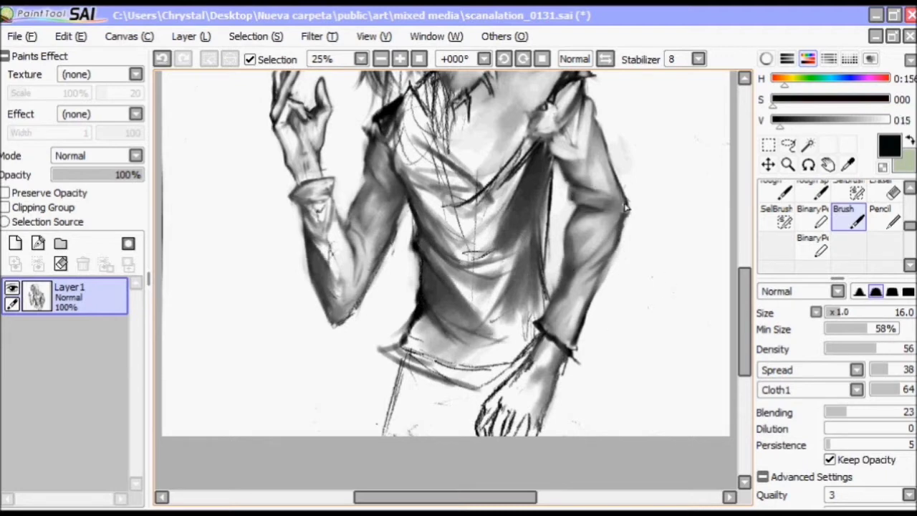
Step: Blend sampled greys over the shoulder seam above the lowered arm's sleeve
{"action": "left_click", "coordinate": [624, 139], "text": "alt"}
{"action": "scroll", "coordinate": [623, 139], "scroll_direction": "up", "scroll_amount": 3}
{"action": "left_click", "coordinate": [592, 237], "text": "alt"}
{"action": "left_click_drag", "start_coordinate": [577, 195], "coordinate": [512, 304]}
{"action": "left_click", "coordinate": [566, 215], "text": "alt"}
{"action": "left_click", "coordinate": [552, 236], "text": "alt"}
{"action": "left_click", "coordinate": [544, 238], "text": "alt"}
Step: Blend greys down the shirt's side beside the lowered arm and into the lower front folds
{"action": "left_click_drag", "start_coordinate": [548, 265], "coordinate": [541, 386]}
{"action": "left_click", "coordinate": [530, 358], "text": "alt"}
{"action": "left_click_drag", "start_coordinate": [530, 351], "coordinate": [494, 429]}
{"action": "left_click_drag", "start_coordinate": [533, 287], "coordinate": [505, 372]}
{"action": "left_click", "coordinate": [473, 376], "text": "alt"}
{"action": "left_click", "coordinate": [444, 380], "text": "alt"}
{"action": "left_click_drag", "start_coordinate": [431, 371], "coordinate": [421, 398]}
Step: Set the Brush to size 42, density 65, blending 31 and dilution 4, and smooth the folds across the shirt's front
{"action": "left_click", "coordinate": [883, 349]}
{"action": "left_click", "coordinate": [852, 412]}
{"action": "left_click", "coordinate": [454, 427], "text": "alt"}
{"action": "left_click", "coordinate": [458, 429], "text": "alt"}
{"action": "left_click", "coordinate": [459, 428], "text": "alt"}
{"action": "left_click", "coordinate": [470, 437], "text": "alt"}
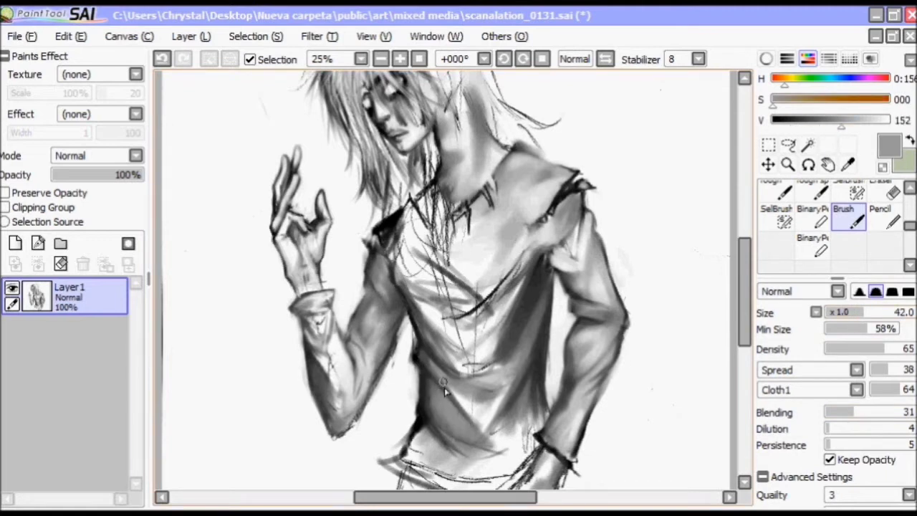
{"action": "left_click", "coordinate": [466, 372], "text": "alt"}
{"action": "mouse_move", "coordinate": [533, 283]}
{"action": "left_mouse_down"}
{"action": "mouse_move", "coordinate": [480, 344]}
{"action": "mouse_move", "coordinate": [444, 365]}
{"action": "left_mouse_up"}
Step: Shade the raised arm's shoulder and the upper chest with sampled greys
{"action": "mouse_move", "coordinate": [422, 197]}
{"action": "left_mouse_down"}
{"action": "mouse_move", "coordinate": [387, 243]}
{"action": "mouse_move", "coordinate": [395, 271]}
{"action": "left_mouse_up"}
{"action": "left_click", "coordinate": [458, 237], "text": "alt"}
{"action": "left_click", "coordinate": [444, 247], "text": "alt"}
{"action": "left_click", "coordinate": [465, 236], "text": "alt"}
{"action": "left_click", "coordinate": [469, 260], "text": "alt"}
{"action": "left_click", "coordinate": [492, 250], "text": "alt"}
{"action": "left_click", "coordinate": [497, 245], "text": "alt"}
{"action": "left_click", "coordinate": [503, 319], "text": "alt"}
Step: Blend the shirt's shaded side and waist folds, and darken the torso edge beside the raised arm
{"action": "left_click_drag", "start_coordinate": [533, 286], "coordinate": [541, 383]}
{"action": "scroll", "coordinate": [515, 336], "scroll_direction": "down", "scroll_amount": 2}
{"action": "left_click", "coordinate": [472, 358], "text": "alt"}
{"action": "left_click_drag", "start_coordinate": [441, 347], "coordinate": [504, 390]}
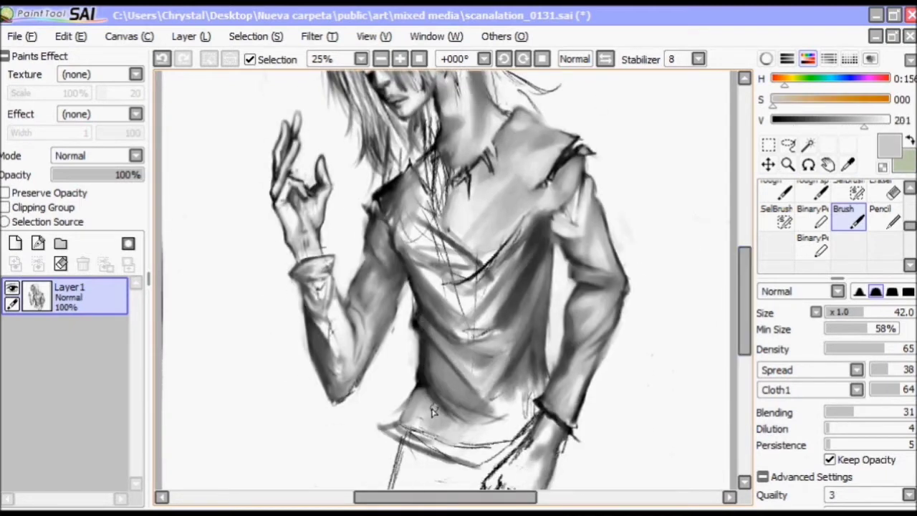
{"action": "left_click", "coordinate": [401, 315], "text": "alt"}
{"action": "left_click_drag", "start_coordinate": [447, 383], "coordinate": [419, 329]}
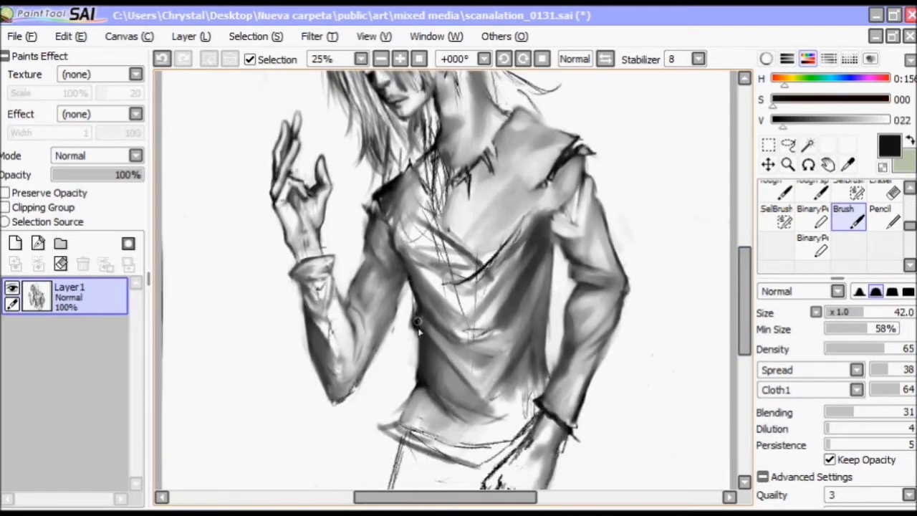
Step: Blend sampled greys over the raised forearm's sleeve from the elbow up to the cuff
{"action": "left_click", "coordinate": [353, 297], "text": "alt"}
{"action": "left_click", "coordinate": [357, 335], "text": "alt"}
{"action": "mouse_move", "coordinate": [315, 281]}
{"action": "left_mouse_down"}
{"action": "mouse_move", "coordinate": [346, 364]}
{"action": "mouse_move", "coordinate": [330, 344]}
{"action": "mouse_move", "coordinate": [336, 361]}
{"action": "left_mouse_up"}
{"action": "left_click", "coordinate": [337, 315], "text": "alt"}
{"action": "left_click", "coordinate": [330, 322], "text": "alt"}
{"action": "left_click", "coordinate": [336, 344], "text": "alt"}
{"action": "left_click", "coordinate": [327, 328], "text": "alt"}
{"action": "left_click_drag", "start_coordinate": [328, 328], "coordinate": [293, 286]}
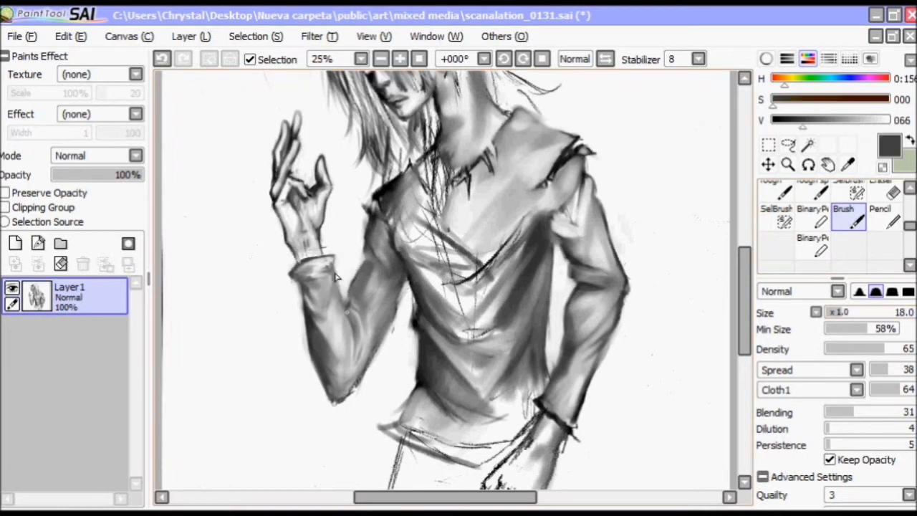
Step: Define the raised arm's cuff edge with sampled dark greys, using the Brush at size 18
{"action": "left_click", "coordinate": [292, 280], "text": "alt"}
{"action": "left_click", "coordinate": [348, 305], "text": "alt"}
{"action": "left_click", "coordinate": [301, 287], "text": "alt"}
{"action": "left_click", "coordinate": [305, 288], "text": "alt"}
{"action": "left_click", "coordinate": [294, 290], "text": "alt"}
{"action": "left_click", "coordinate": [290, 281], "text": "alt"}
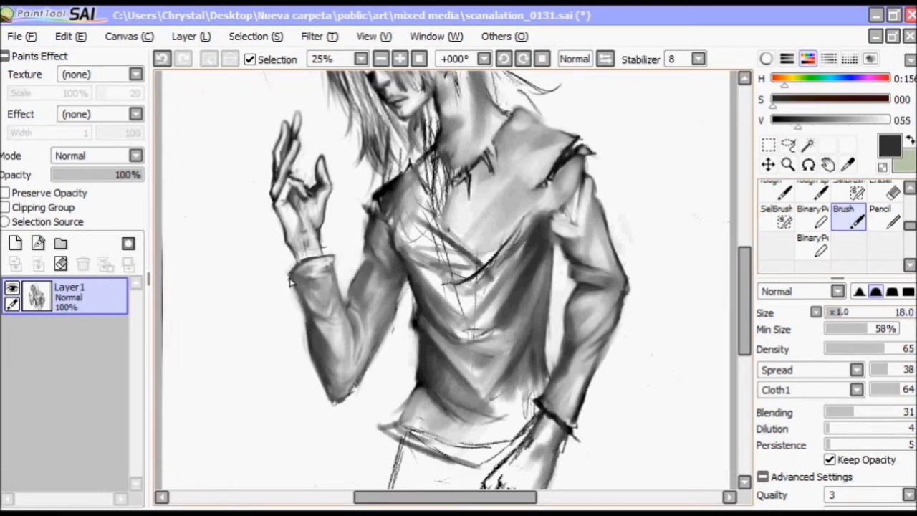
Step: Clean the raised arm's underside with white and sharpen the elbow with sampled greys
{"action": "left_click", "coordinate": [343, 353], "text": "alt"}
{"action": "left_click", "coordinate": [336, 397], "text": "alt"}
{"action": "left_click", "coordinate": [394, 332], "text": "alt"}
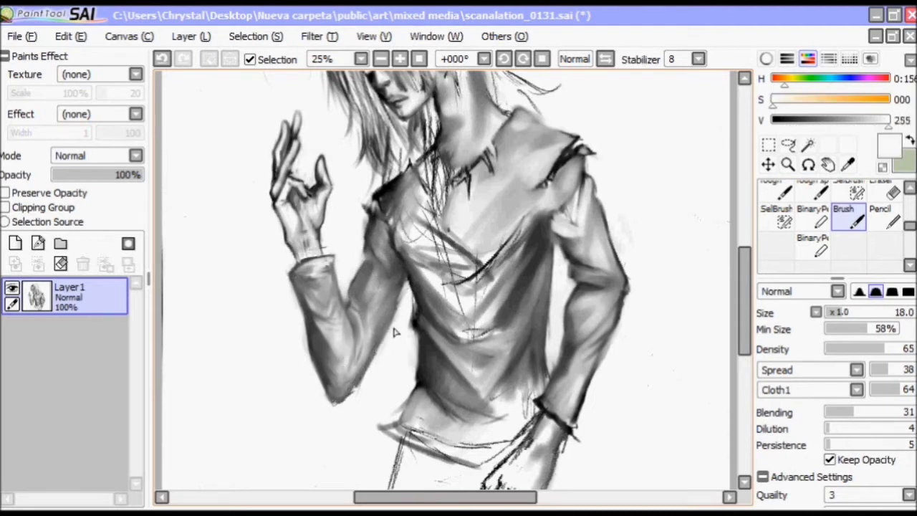
{"action": "left_click", "coordinate": [374, 349], "text": "alt"}
{"action": "left_click", "coordinate": [343, 403], "text": "alt"}
{"action": "left_click", "coordinate": [342, 384], "text": "alt"}
{"action": "left_click", "coordinate": [342, 404], "text": "alt"}
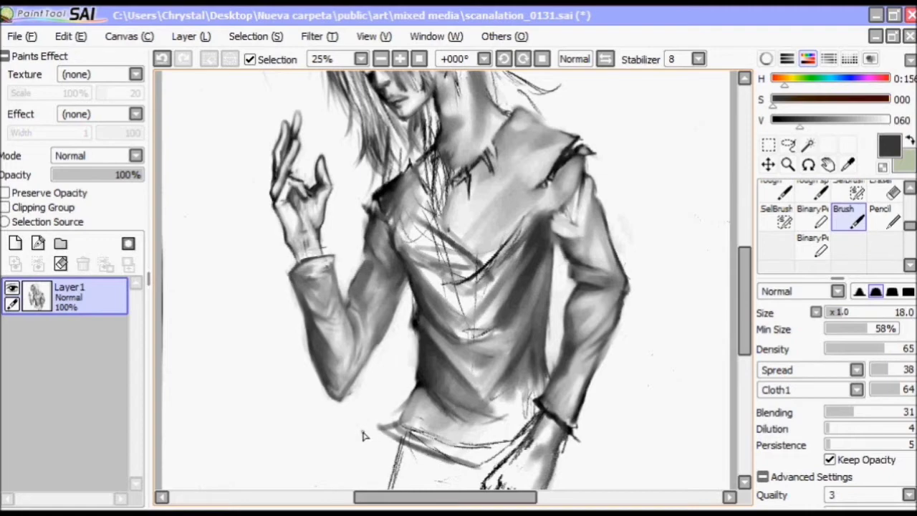
Step: Touch up the raised forearm's cuff with sampled tones and clean the background around it with white
{"action": "scroll", "coordinate": [731, 265], "scroll_direction": "up", "scroll_amount": 3}
{"action": "scroll", "coordinate": [731, 248], "scroll_direction": "down", "scroll_amount": 5}
{"action": "left_click", "coordinate": [321, 306], "text": "alt"}
{"action": "left_click", "coordinate": [321, 306], "text": "alt"}
{"action": "left_click", "coordinate": [321, 306], "text": "alt"}
{"action": "left_click_drag", "start_coordinate": [321, 305], "coordinate": [313, 268]}
{"action": "left_click", "coordinate": [313, 268], "text": "alt"}
{"action": "left_click", "coordinate": [368, 283], "text": "alt"}
{"action": "scroll", "coordinate": [368, 283], "scroll_direction": "up", "scroll_amount": 3}
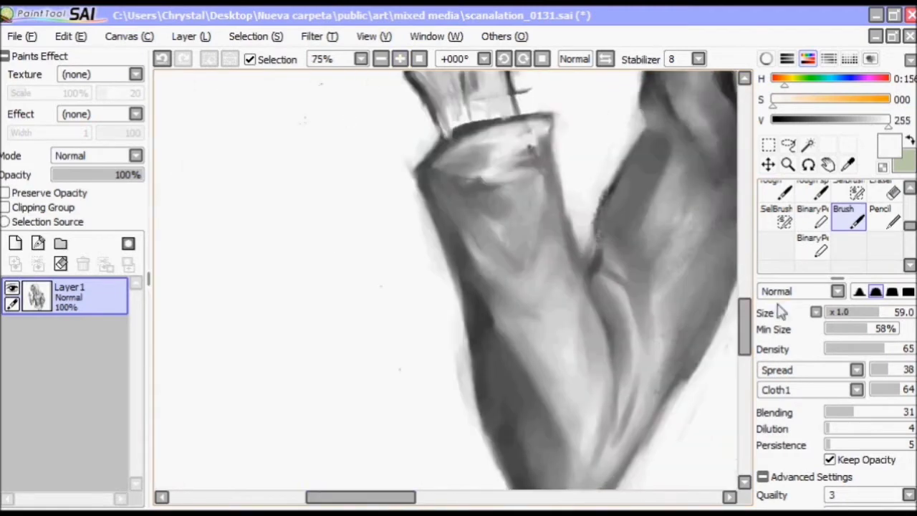
Step: Shade the raised wrist and the palm's thumb-side edge with sampled greys, using the Brush at size 13
{"action": "left_click", "coordinate": [837, 313]}
{"action": "left_click", "coordinate": [503, 150], "text": "alt"}
{"action": "scroll", "coordinate": [674, 287], "scroll_direction": "up", "scroll_amount": 5}
{"action": "left_click", "coordinate": [675, 300], "text": "alt"}
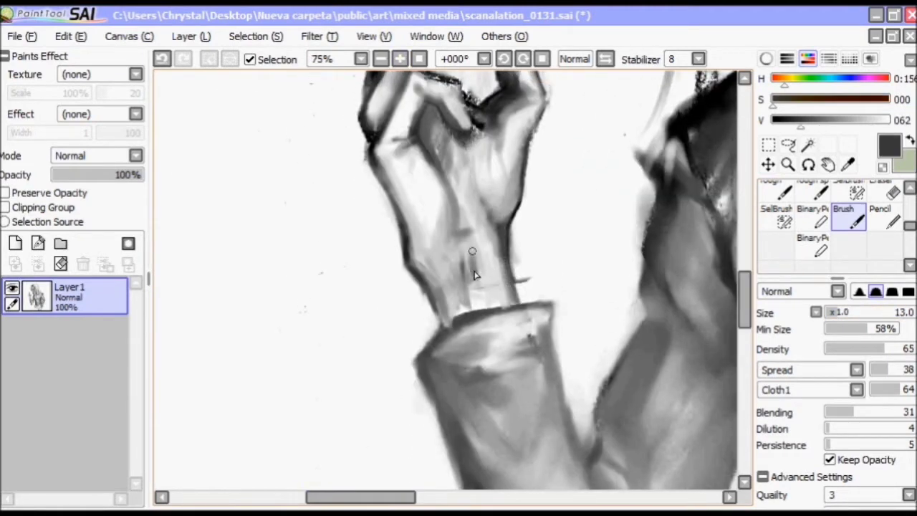
{"action": "left_click", "coordinate": [469, 276], "text": "alt"}
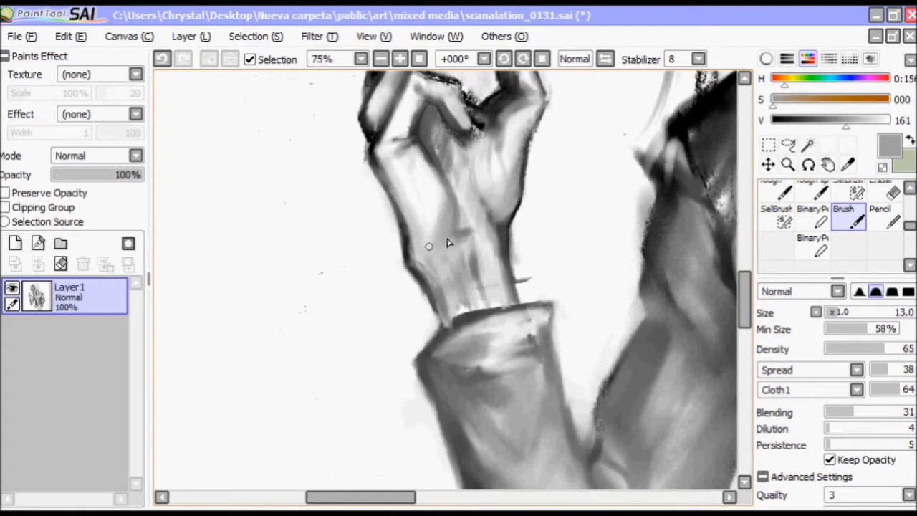
{"action": "left_click", "coordinate": [477, 294], "text": "alt"}
{"action": "scroll", "coordinate": [502, 258], "scroll_direction": "up", "scroll_amount": 4}
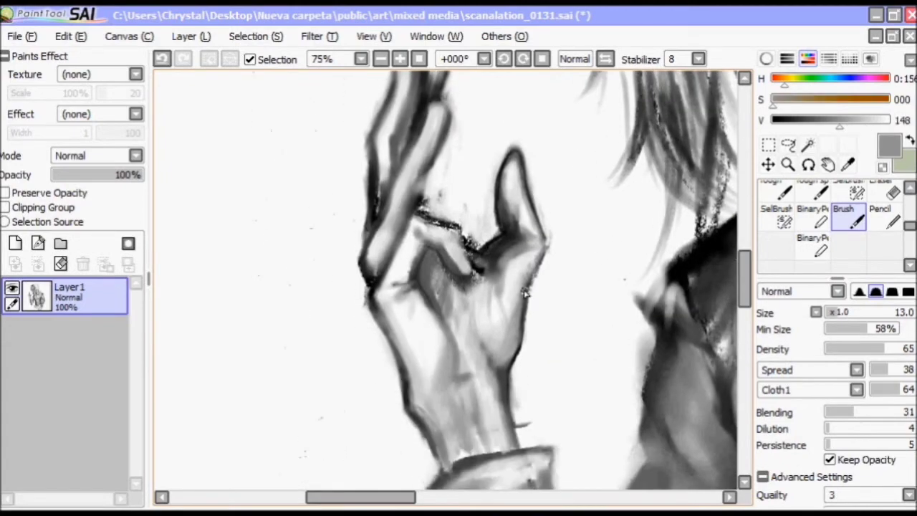
{"action": "left_click", "coordinate": [533, 267], "text": "alt"}
{"action": "left_click_drag", "start_coordinate": [534, 267], "coordinate": [507, 369]}
{"action": "left_click", "coordinate": [519, 424], "text": "alt"}
{"action": "left_click", "coordinate": [454, 464], "text": "alt"}
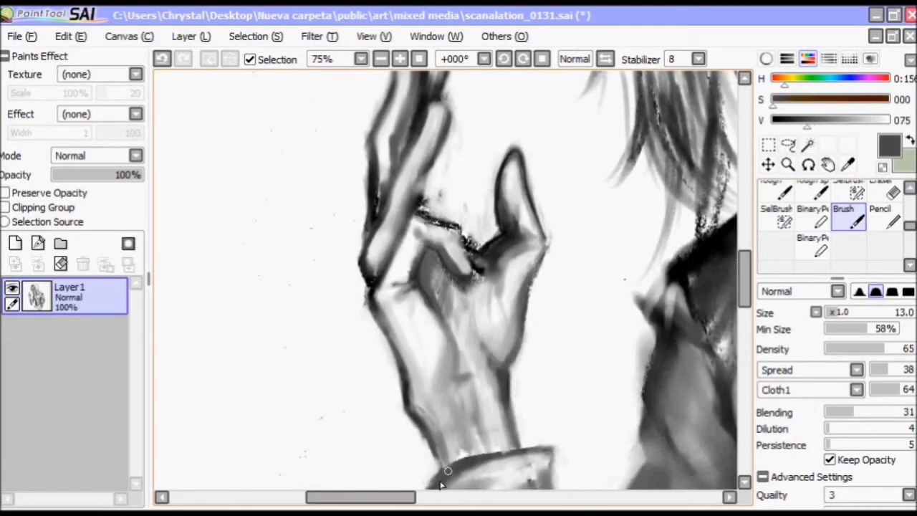
Step: Refine the wrist and cuff outlines with sampled greys and clean around the raised arm with white
{"action": "scroll", "coordinate": [458, 401], "scroll_direction": "down", "scroll_amount": 4}
{"action": "left_click", "coordinate": [469, 349], "text": "alt"}
{"action": "left_click", "coordinate": [472, 349], "text": "alt"}
{"action": "left_click", "coordinate": [492, 329], "text": "alt"}
{"action": "left_click", "coordinate": [445, 361], "text": "alt"}
{"action": "left_click", "coordinate": [442, 365], "text": "alt"}
{"action": "left_click", "coordinate": [434, 366], "text": "alt"}
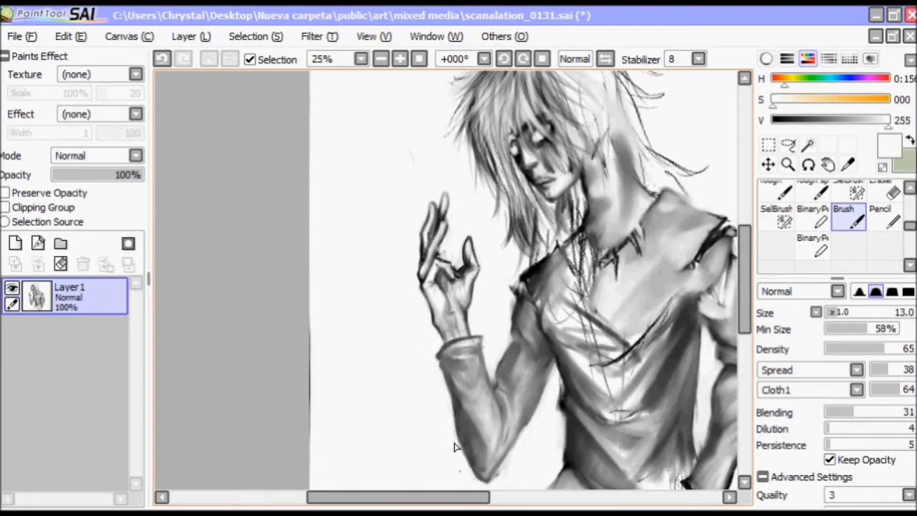
{"action": "left_click", "coordinate": [562, 383], "text": "alt"}
{"action": "left_click_drag", "start_coordinate": [562, 383], "coordinate": [501, 286]}
Step: Try sketching a new outline over the raised hand's extended finger nearest the thumb with the Pencil
{"action": "key", "text": "Home"}
{"action": "scroll", "coordinate": [419, 251], "scroll_direction": "up", "scroll_amount": 3}
{"action": "key", "text": "n"}
{"action": "left_click", "coordinate": [440, 214], "text": "alt"}
{"action": "left_click_drag", "start_coordinate": [426, 268], "coordinate": [446, 208]}
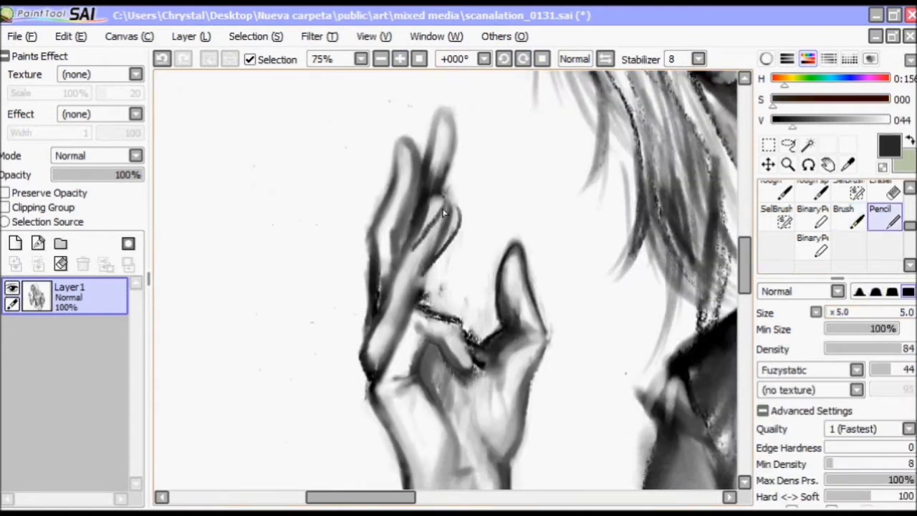
{"action": "left_click", "coordinate": [162, 59]}
{"action": "left_click", "coordinate": [161, 58]}
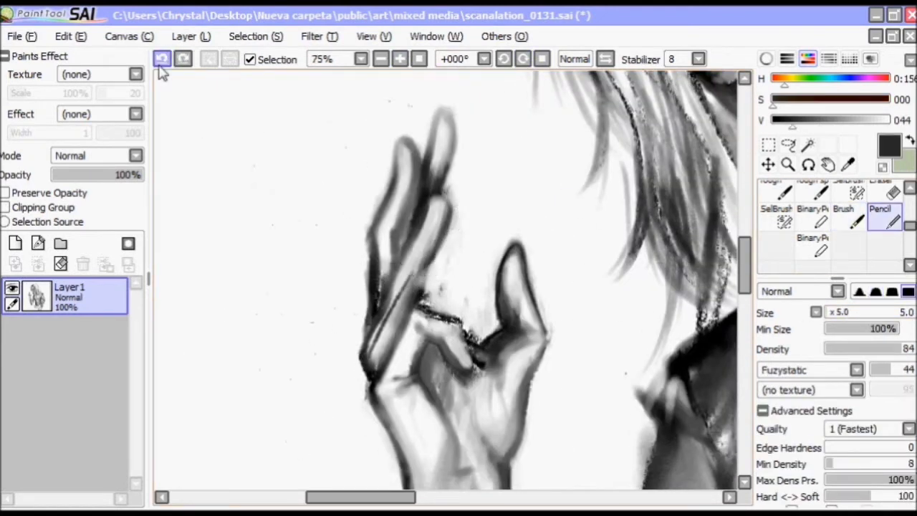
Step: Redraw the extended finger nearest the thumb so that it bends toward the thumb
{"action": "mouse_move", "coordinate": [396, 299]}
{"action": "left_mouse_down"}
{"action": "mouse_move", "coordinate": [477, 211]}
{"action": "mouse_move", "coordinate": [420, 307]}
{"action": "left_mouse_up"}
{"action": "left_click_drag", "start_coordinate": [369, 351], "coordinate": [487, 204]}
{"action": "left_click_drag", "start_coordinate": [429, 257], "coordinate": [489, 200]}
{"action": "key", "text": "ctrl+z"}
{"action": "key", "text": "ctrl+z"}
{"action": "key", "text": "ctrl+z"}
{"action": "key", "text": "ctrl+z"}
{"action": "left_click", "coordinate": [421, 276], "text": "alt"}
{"action": "left_click", "coordinate": [788, 146]}
{"action": "mouse_move", "coordinate": [390, 300]}
{"action": "left_mouse_down"}
{"action": "mouse_move", "coordinate": [501, 214]}
{"action": "mouse_move", "coordinate": [393, 306]}
{"action": "left_mouse_up"}
{"action": "left_click", "coordinate": [767, 164]}
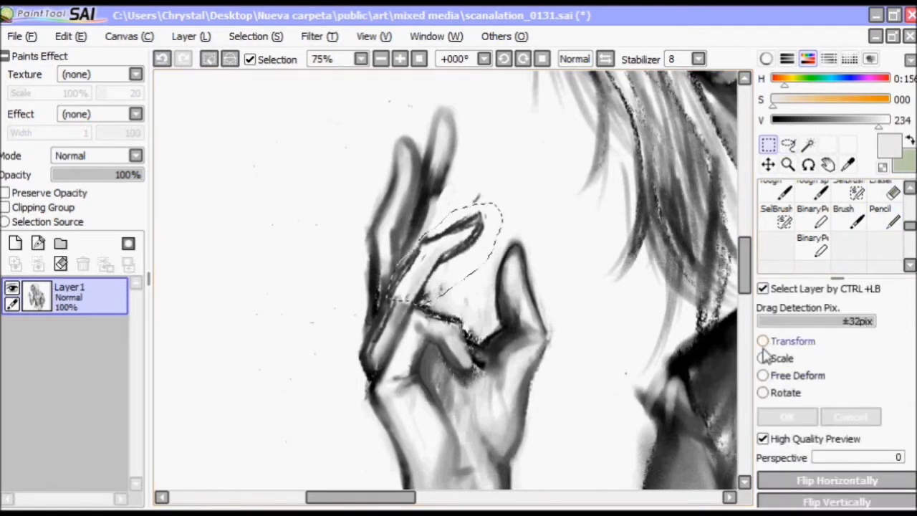
{"action": "left_click", "coordinate": [763, 341]}
{"action": "left_click_drag", "start_coordinate": [504, 200], "coordinate": [510, 207]}
{"action": "left_click", "coordinate": [850, 418]}
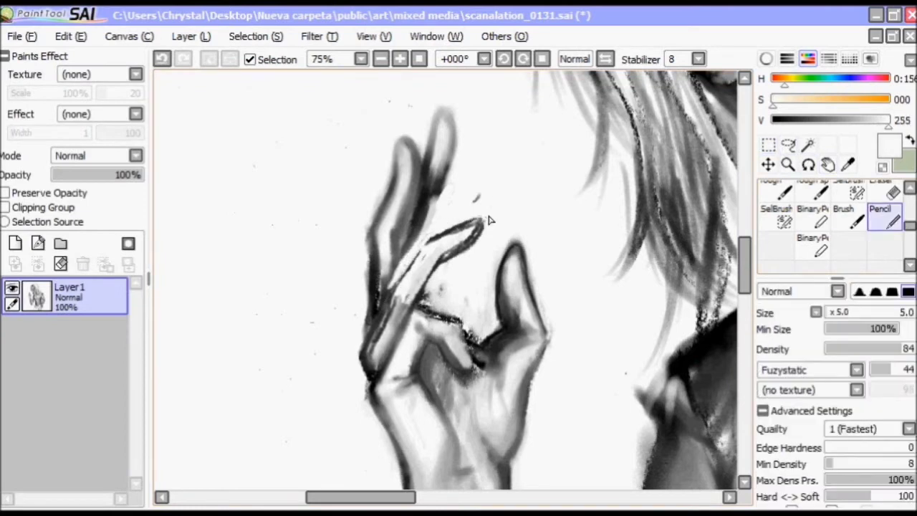
Step: Reshape the bent finger's tip with a thinner dark outline and cover the excess with white
{"action": "left_click", "coordinate": [471, 235], "text": "alt"}
{"action": "left_click_drag", "start_coordinate": [477, 226], "coordinate": [438, 272]}
{"action": "mouse_move", "coordinate": [479, 229]}
{"action": "left_mouse_down"}
{"action": "mouse_move", "coordinate": [393, 295]}
{"action": "mouse_move", "coordinate": [405, 286]}
{"action": "left_mouse_up"}
{"action": "left_click", "coordinate": [458, 286], "text": "alt"}
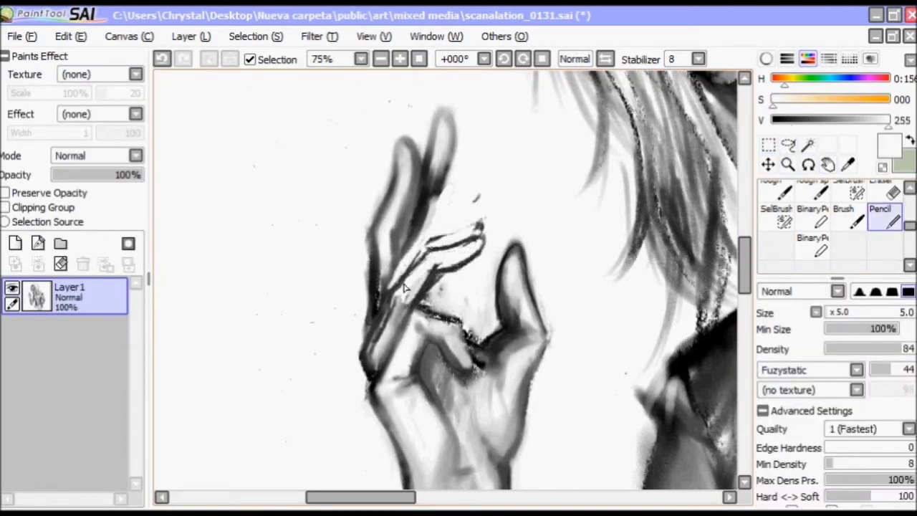
Step: Redraw the curled finger beside the thumb with dark outlines, a white fill and grey shadow beneath it
{"action": "left_click", "coordinate": [497, 414], "text": "alt"}
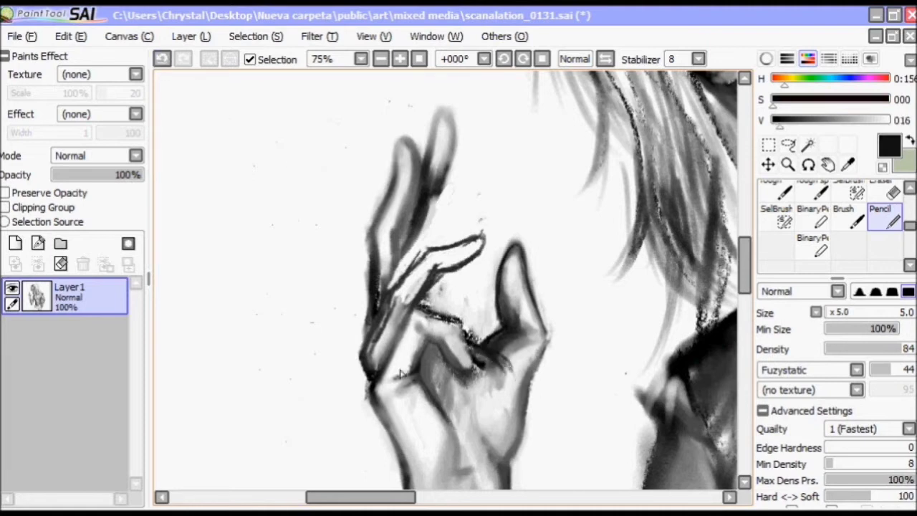
{"action": "mouse_move", "coordinate": [427, 339]}
{"action": "left_mouse_down"}
{"action": "mouse_move", "coordinate": [465, 351]}
{"action": "mouse_move", "coordinate": [476, 372]}
{"action": "mouse_move", "coordinate": [487, 326]}
{"action": "mouse_move", "coordinate": [473, 362]}
{"action": "mouse_move", "coordinate": [458, 348]}
{"action": "left_mouse_up"}
{"action": "left_click", "coordinate": [458, 358], "text": "alt"}
{"action": "left_click", "coordinate": [466, 355], "text": "alt"}
{"action": "left_click", "coordinate": [463, 325], "text": "alt"}
{"action": "left_click", "coordinate": [462, 351], "text": "alt"}
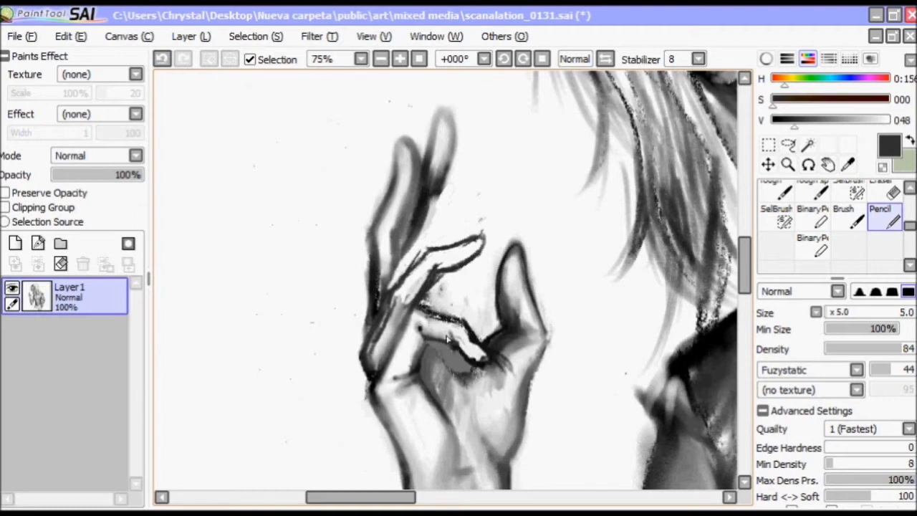
{"action": "left_click", "coordinate": [467, 360], "text": "alt"}
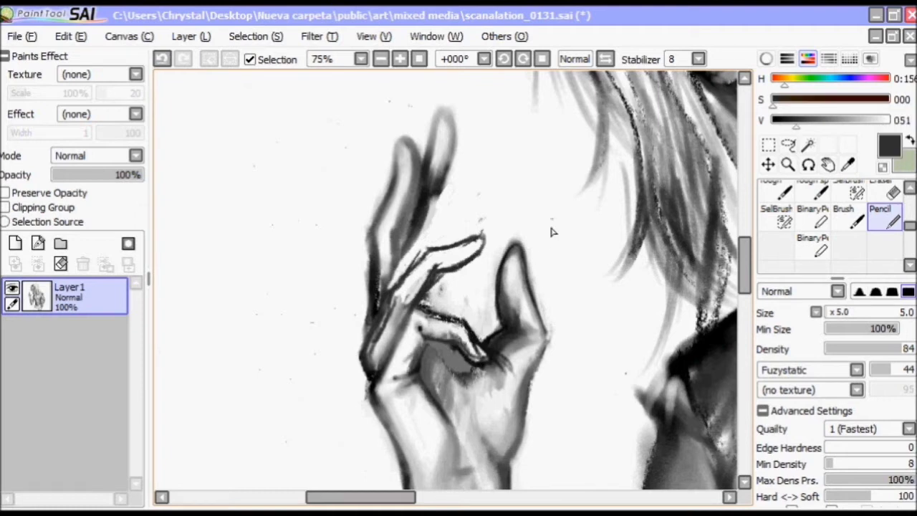
Step: Clean around the bent finger, and shade it from tip to knuckle with the Brush
{"action": "left_click", "coordinate": [475, 210], "text": "alt"}
{"action": "left_click_drag", "start_coordinate": [423, 279], "coordinate": [393, 308]}
{"action": "key", "text": "b"}
{"action": "left_click_drag", "start_coordinate": [474, 252], "coordinate": [432, 273]}
{"action": "left_click_drag", "start_coordinate": [480, 238], "coordinate": [434, 257]}
{"action": "left_click_drag", "start_coordinate": [405, 296], "coordinate": [374, 394]}
{"action": "left_click", "coordinate": [378, 366], "text": "alt"}
{"action": "left_click", "coordinate": [372, 359], "text": "alt"}
{"action": "mouse_move", "coordinate": [390, 351]}
{"action": "left_mouse_down"}
{"action": "mouse_move", "coordinate": [376, 398]}
{"action": "mouse_move", "coordinate": [367, 387]}
{"action": "left_mouse_up"}
Step: Flip the view horizontally and refine the tones of the bent finger, the curled finger and the thumb
{"action": "key", "text": "h"}
{"action": "left_click", "coordinate": [443, 329], "text": "alt"}
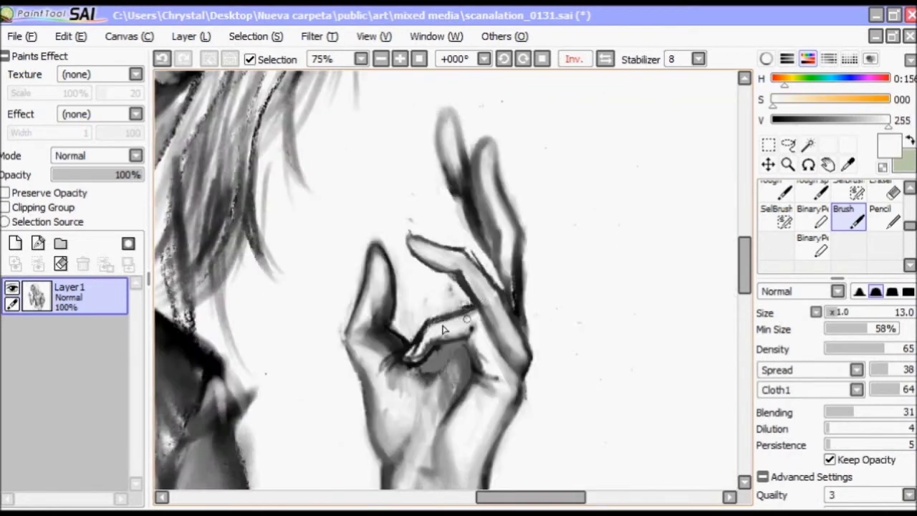
{"action": "left_click", "coordinate": [435, 266], "text": "alt"}
{"action": "left_click", "coordinate": [391, 325], "text": "alt"}
{"action": "left_click", "coordinate": [377, 255], "text": "alt"}
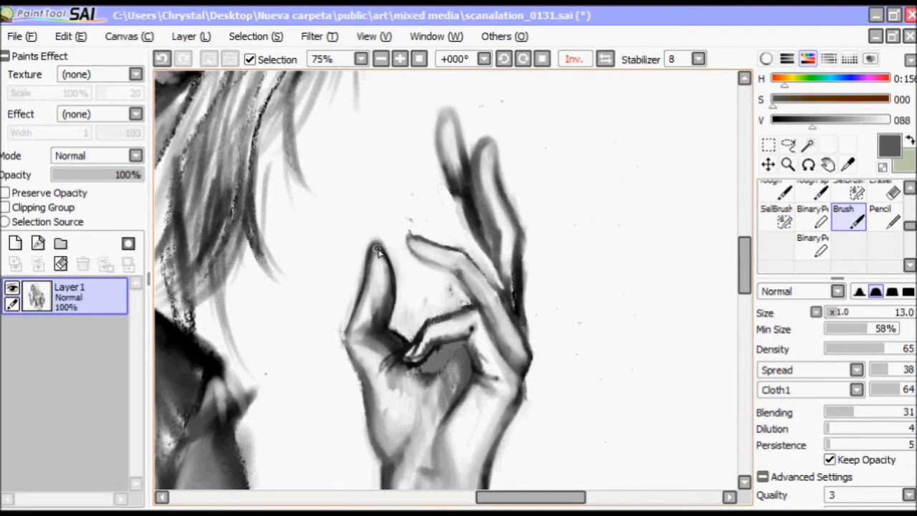
{"action": "left_click", "coordinate": [787, 146]}
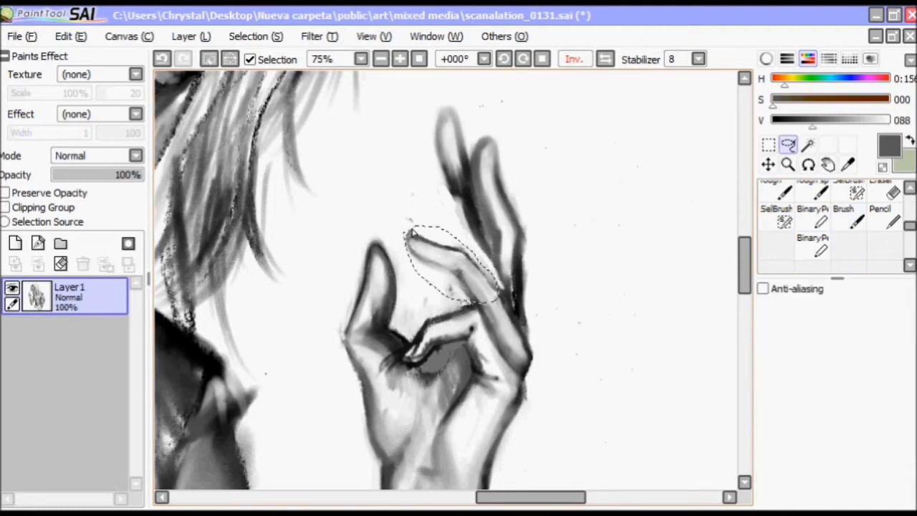
{"action": "key", "text": "ctrl+t"}
{"action": "mouse_move", "coordinate": [378, 225]}
{"action": "left_mouse_down"}
{"action": "mouse_move", "coordinate": [444, 279]}
{"action": "mouse_move", "coordinate": [450, 250]}
{"action": "left_mouse_up"}
{"action": "key", "text": "Return"}
Step: Redraw the middle extended finger curving toward the thumb, and shade it in grey with the Brush
{"action": "key", "text": "n"}
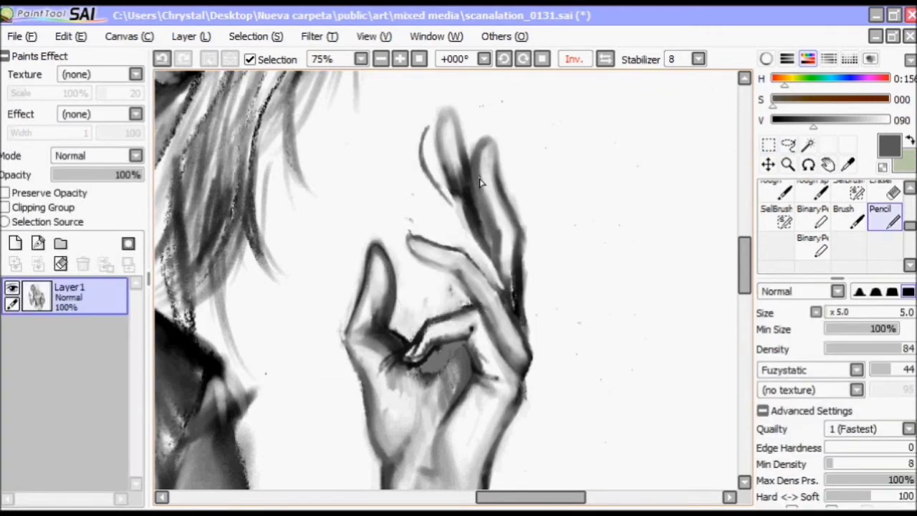
{"action": "left_click_drag", "start_coordinate": [480, 183], "coordinate": [505, 236]}
{"action": "key", "text": "b"}
{"action": "left_click_drag", "start_coordinate": [430, 165], "coordinate": [466, 214]}
{"action": "key", "text": "n"}
{"action": "mouse_move", "coordinate": [458, 157]}
{"action": "left_mouse_down"}
{"action": "mouse_move", "coordinate": [511, 220]}
{"action": "mouse_move", "coordinate": [403, 225]}
{"action": "left_mouse_up"}
{"action": "key", "text": "b"}
{"action": "left_click_drag", "start_coordinate": [458, 122], "coordinate": [480, 205]}
{"action": "left_click_drag", "start_coordinate": [430, 179], "coordinate": [459, 265]}
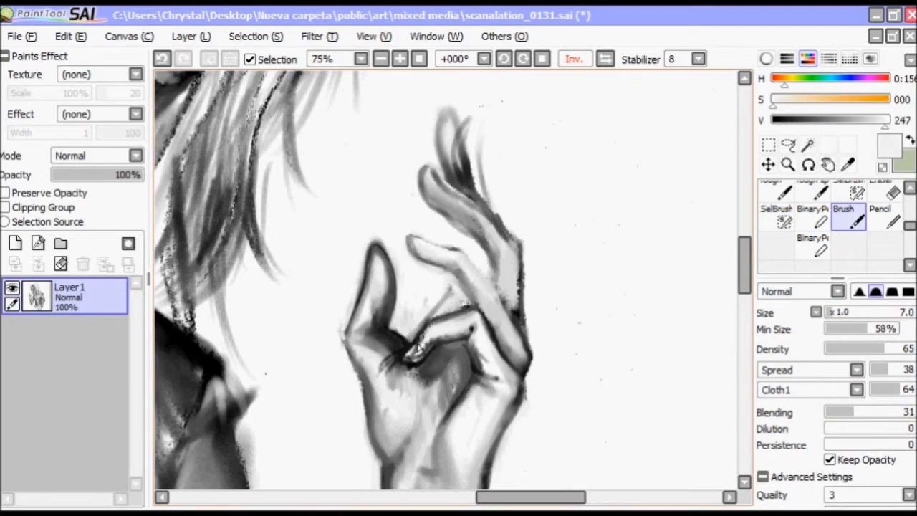
Step: Deepen the shadow under the curled finger, and reshape the outermost finger and the hand's outer edge
{"action": "left_click_drag", "start_coordinate": [419, 348], "coordinate": [444, 380]}
{"action": "key", "text": "n"}
{"action": "left_click_drag", "start_coordinate": [458, 114], "coordinate": [519, 336]}
{"action": "left_click_drag", "start_coordinate": [430, 315], "coordinate": [526, 328]}
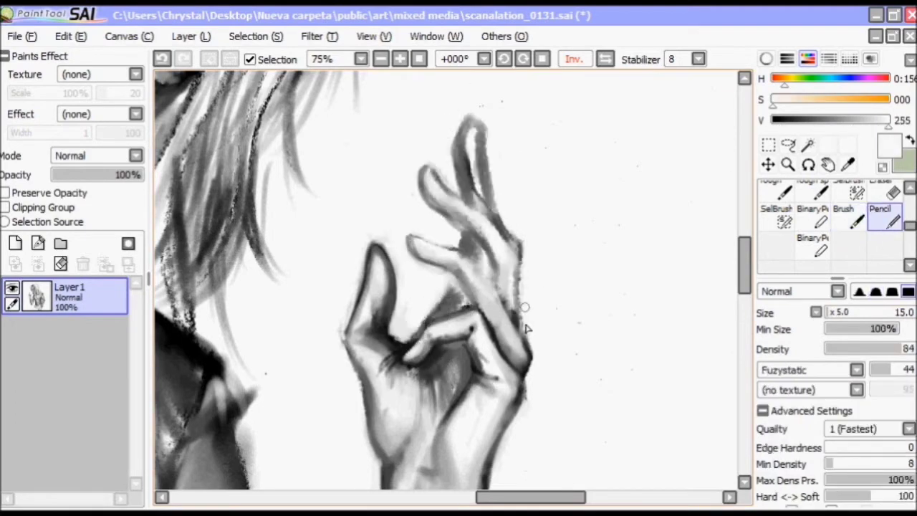
Step: Adjust the layer's brightness and contrast and its hue and saturation with the adjustment filters
{"action": "key", "text": "minus"}
{"action": "key", "text": "minus"}
{"action": "key", "text": "minus"}
{"action": "key", "text": "minus"}
{"action": "left_click", "coordinate": [319, 35]}
{"action": "left_click", "coordinate": [351, 71]}
{"action": "left_click", "coordinate": [726, 290]}
{"action": "left_click", "coordinate": [319, 36]}
{"action": "left_click", "coordinate": [351, 54]}
{"action": "left_click", "coordinate": [640, 164]}
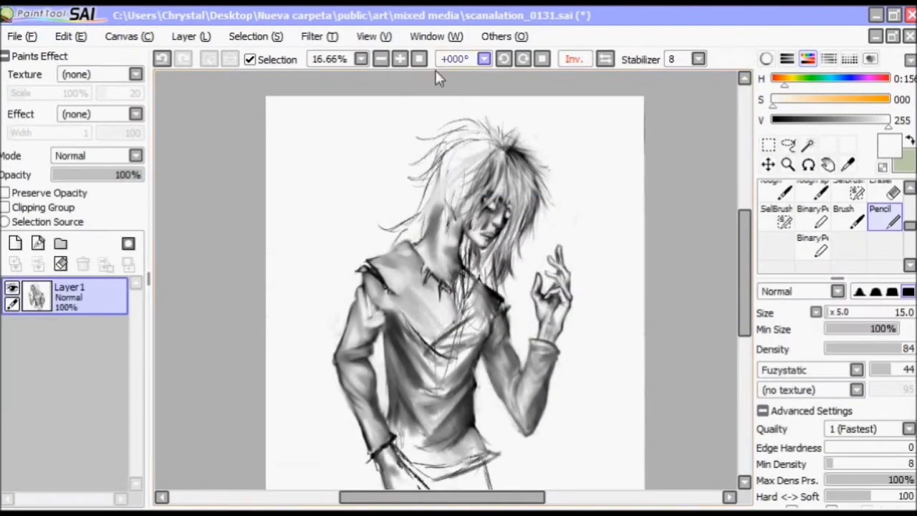
Step: Deepen the folds on the lowered arm's shoulder and upper sleeve with a sampled near-black
{"action": "left_click", "coordinate": [369, 286], "text": "alt"}
{"action": "mouse_move", "coordinate": [367, 287]}
{"action": "left_mouse_down"}
{"action": "mouse_move", "coordinate": [374, 315]}
{"action": "mouse_move", "coordinate": [351, 386]}
{"action": "left_mouse_up"}
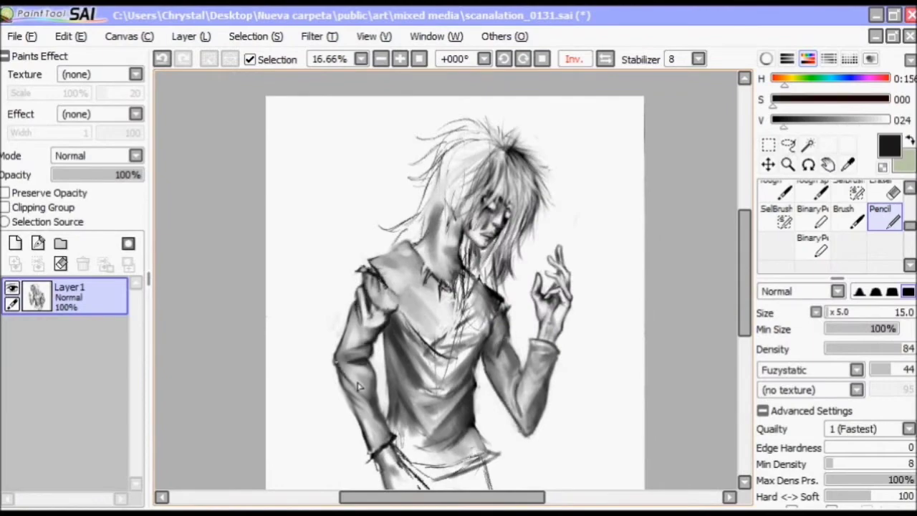
{"action": "scroll", "coordinate": [429, 374], "scroll_direction": "down", "scroll_amount": 2}
{"action": "key", "text": "b"}
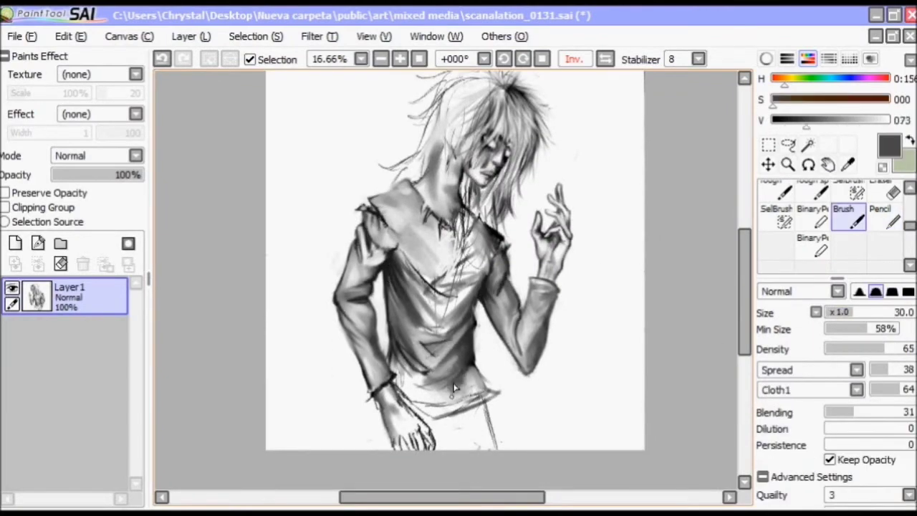
{"action": "key", "text": "plus"}
{"action": "key", "text": "plus"}
{"action": "key", "text": "plus"}
{"action": "key", "text": "n"}
{"action": "scroll", "coordinate": [428, 424], "scroll_direction": "down", "scroll_amount": 5}
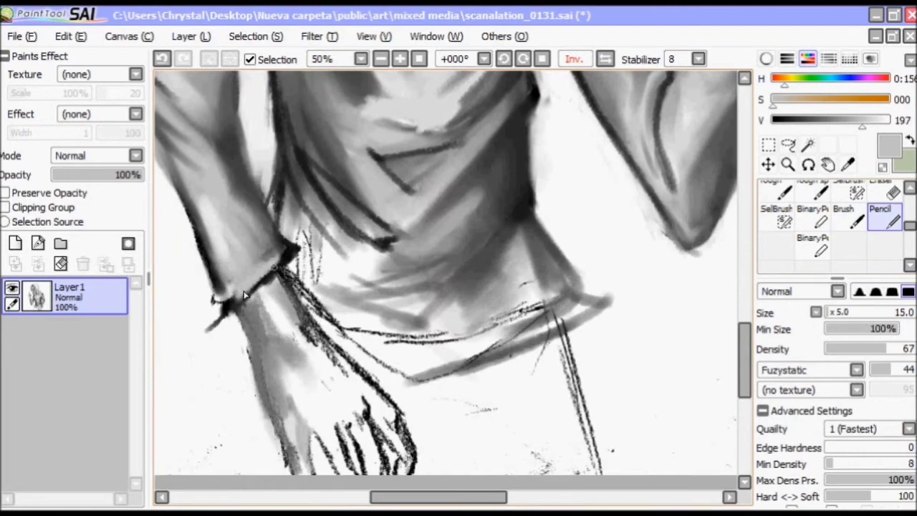
{"action": "scroll", "coordinate": [559, 313], "scroll_direction": "up", "scroll_amount": 5}
Step: Paint a dark fold curving down the raised arm's inner elbow with the Brush at size 16, and lighten the forearm beside it
{"action": "key", "text": "b"}
{"action": "key", "text": "minus"}
{"action": "key", "text": "minus"}
{"action": "key", "text": "minus"}
{"action": "key", "text": "plus"}
{"action": "key", "text": "plus"}
{"action": "key", "text": "plus"}
{"action": "left_click", "coordinate": [440, 311], "text": "alt"}
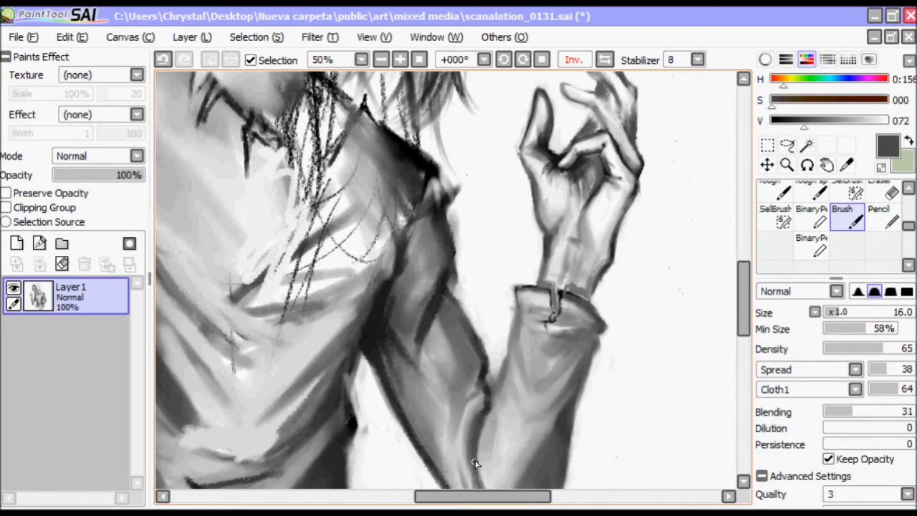
{"action": "scroll", "coordinate": [464, 444], "scroll_direction": "down", "scroll_amount": 3}
{"action": "left_click_drag", "start_coordinate": [501, 287], "coordinate": [488, 406]}
{"action": "left_click", "coordinate": [548, 303], "text": "alt"}
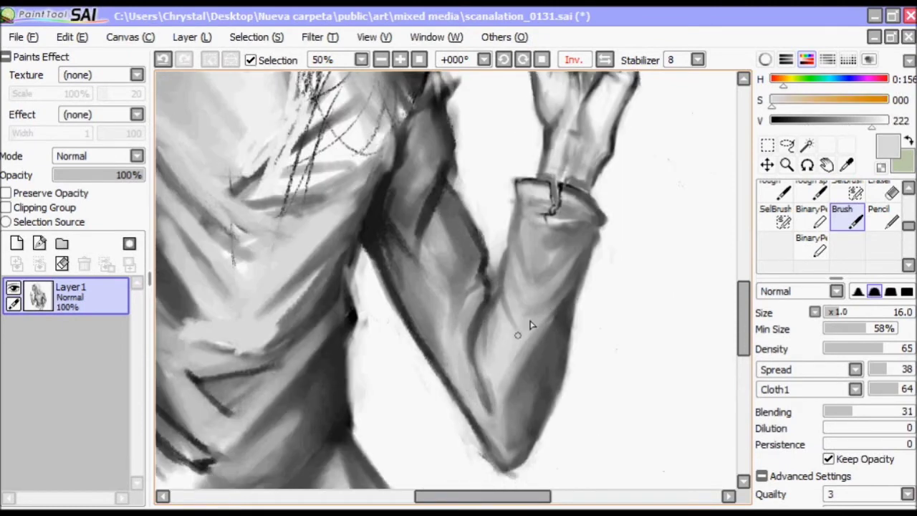
{"action": "left_click_drag", "start_coordinate": [548, 303], "coordinate": [501, 337]}
Step: Blend the raised forearm's sleeve folds between cuff and elbow with sampled light greys
{"action": "left_click", "coordinate": [526, 331], "text": "alt"}
{"action": "left_click", "coordinate": [491, 393], "text": "alt"}
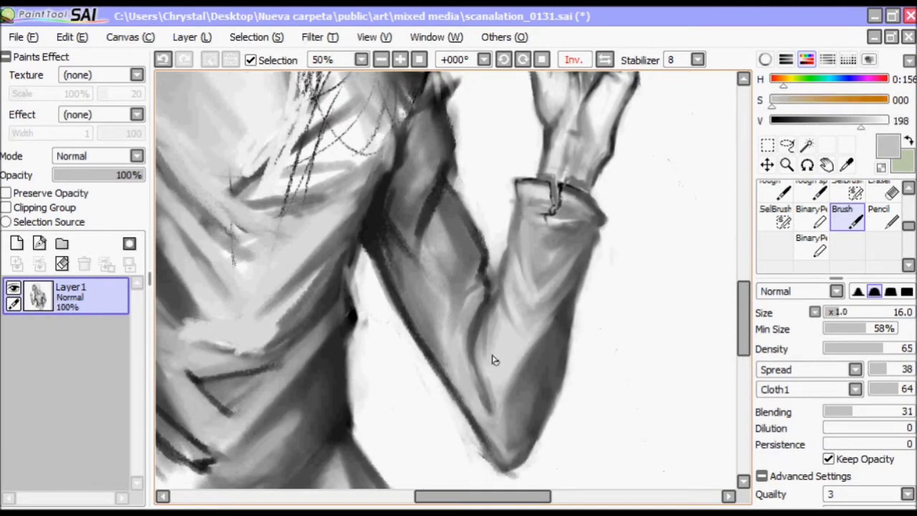
{"action": "left_click_drag", "start_coordinate": [491, 393], "coordinate": [493, 350]}
{"action": "left_click", "coordinate": [509, 287], "text": "alt"}
{"action": "left_click", "coordinate": [509, 259], "text": "alt"}
{"action": "left_click_drag", "start_coordinate": [510, 268], "coordinate": [519, 342]}
{"action": "left_click", "coordinate": [514, 262], "text": "alt"}
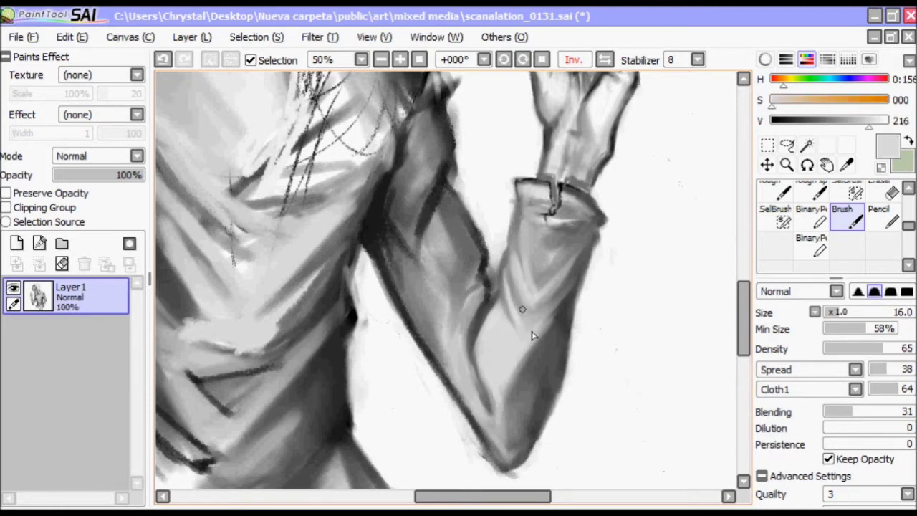
{"action": "left_click_drag", "start_coordinate": [508, 243], "coordinate": [501, 301]}
{"action": "left_click", "coordinate": [380, 59]}
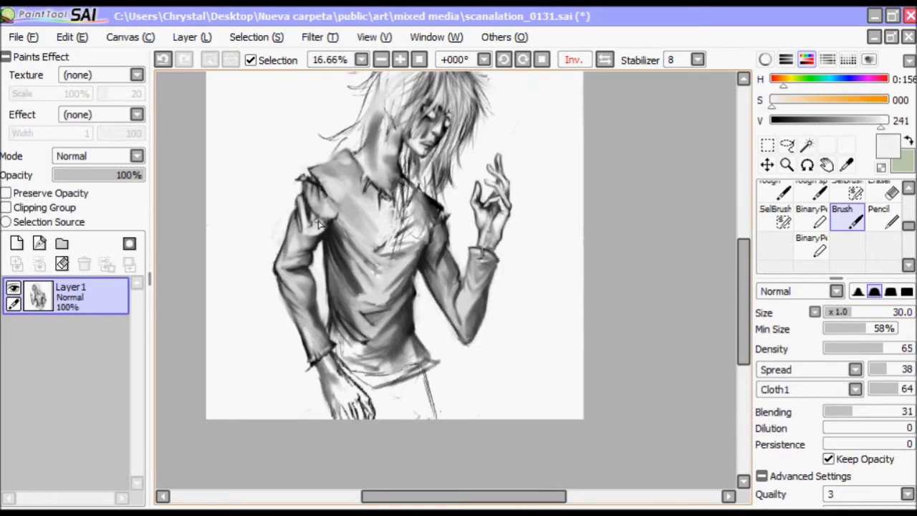
Step: Select the raised arm and hand with the Lasso, and shift them slightly upward with Transform
{"action": "key", "text": "a"}
{"action": "left_click_drag", "start_coordinate": [398, 414], "coordinate": [483, 154]}
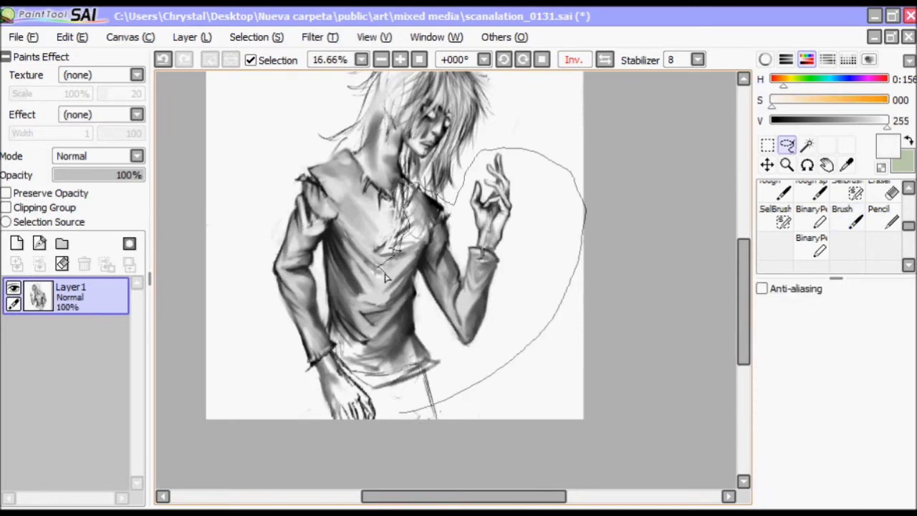
{"action": "left_click_drag", "start_coordinate": [379, 349], "coordinate": [386, 372]}
{"action": "mouse_move", "coordinate": [453, 175]}
{"action": "left_mouse_down"}
{"action": "mouse_move", "coordinate": [403, 223]}
{"action": "mouse_move", "coordinate": [399, 344]}
{"action": "left_mouse_up"}
{"action": "key", "text": "ctrl+t"}
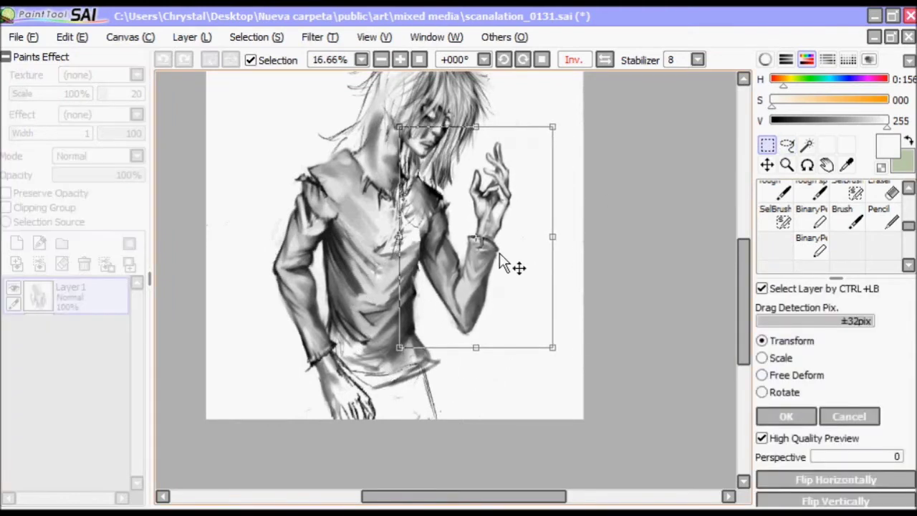
{"action": "left_click", "coordinate": [783, 416]}
Step: Flip the view horizontally, and paint over the sketch lines on the chest and neck with sampled greys using the Brush at size 30
{"action": "key", "text": "h"}
{"action": "key", "text": "b"}
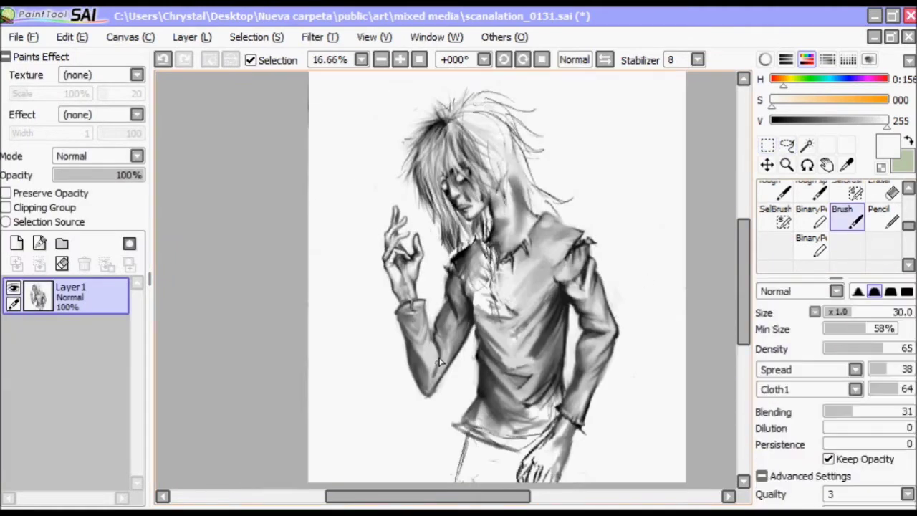
{"action": "left_click", "coordinate": [503, 249], "text": "alt"}
{"action": "left_click", "coordinate": [504, 250], "text": "alt"}
{"action": "left_click", "coordinate": [505, 252], "text": "alt"}
{"action": "left_click", "coordinate": [507, 254], "text": "alt"}
{"action": "left_click", "coordinate": [508, 258], "text": "alt"}
{"action": "left_click", "coordinate": [509, 258], "text": "alt"}
{"action": "left_click", "coordinate": [509, 257], "text": "alt"}
{"action": "left_click", "coordinate": [598, 192], "text": "alt"}
{"action": "left_click", "coordinate": [564, 167], "text": "alt"}
{"action": "left_click", "coordinate": [530, 188], "text": "alt"}
{"action": "left_click", "coordinate": [493, 208], "text": "alt"}
{"action": "left_click", "coordinate": [494, 227], "text": "alt"}
{"action": "left_click", "coordinate": [473, 225], "text": "alt"}
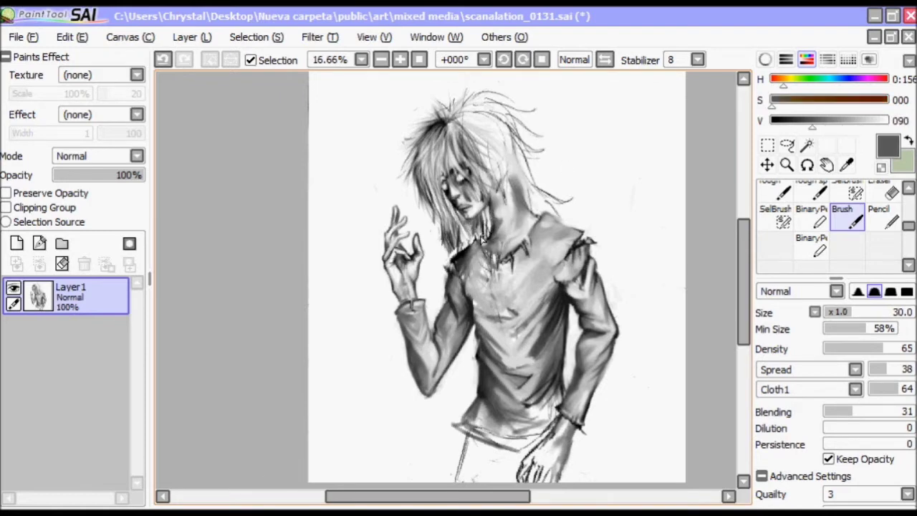
Step: Shrink the Brush, and fill the hair hanging in front of the face with grey and dark strands from the crown down
{"action": "left_click", "coordinate": [432, 222], "text": "alt"}
{"action": "key", "text": "bracketleft"}
{"action": "key", "text": "bracketleft"}
{"action": "key", "text": "bracketleft"}
{"action": "key", "text": "bracketleft"}
{"action": "left_click", "coordinate": [432, 226], "text": "alt"}
{"action": "left_click", "coordinate": [447, 129], "text": "alt"}
{"action": "left_click", "coordinate": [444, 140], "text": "alt"}
{"action": "left_click_drag", "start_coordinate": [425, 147], "coordinate": [407, 213]}
{"action": "left_click", "coordinate": [437, 227], "text": "alt"}
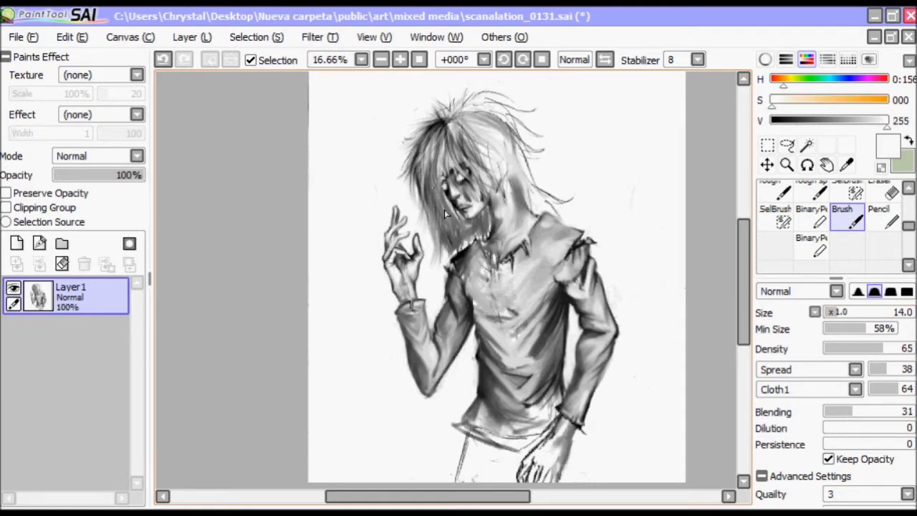
{"action": "left_click", "coordinate": [444, 127], "text": "alt"}
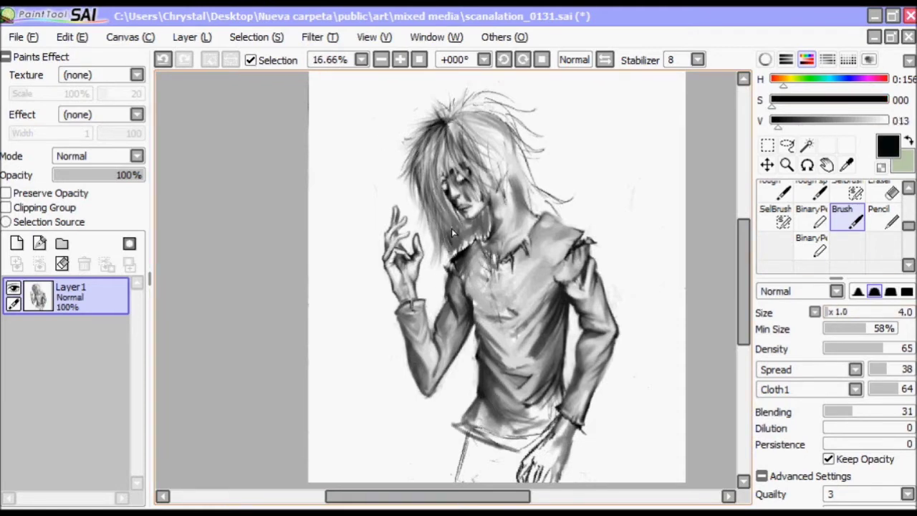
Step: Add fine black strands through the fringe and front hair with the Brush at size 13, minimum size 17% and density 94
{"action": "scroll", "coordinate": [418, 166], "scroll_direction": "up", "scroll_amount": 2}
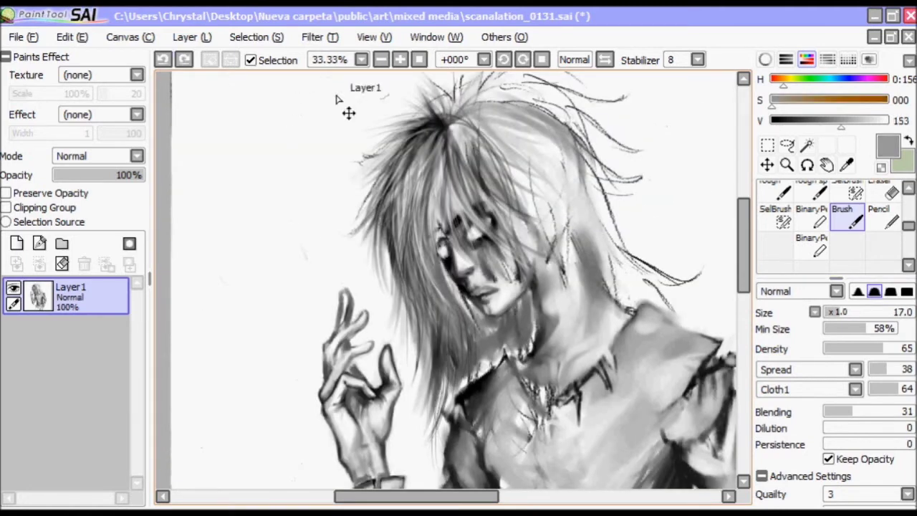
{"action": "left_click", "coordinate": [816, 122]}
{"action": "left_click_drag", "start_coordinate": [430, 226], "coordinate": [439, 294]}
{"action": "left_click_drag", "start_coordinate": [477, 251], "coordinate": [519, 323]}
{"action": "left_click_drag", "start_coordinate": [465, 139], "coordinate": [471, 208]}
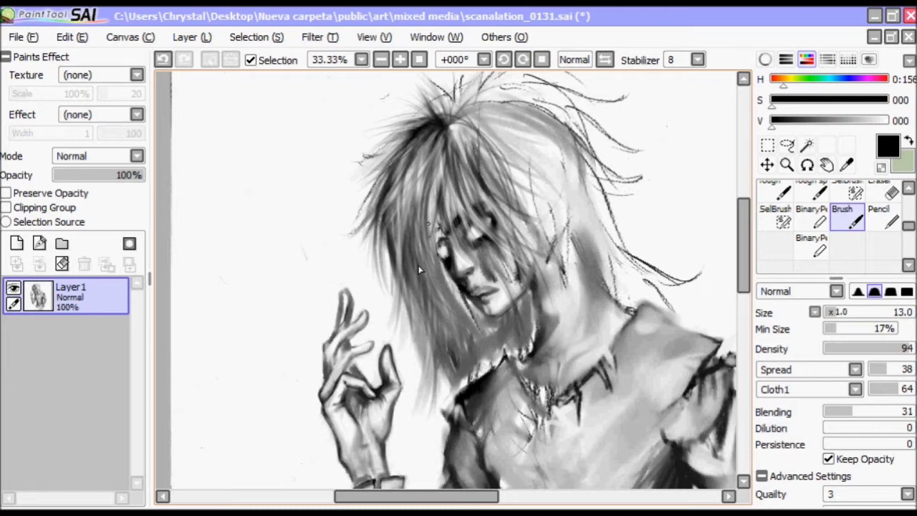
{"action": "left_click_drag", "start_coordinate": [429, 172], "coordinate": [412, 315]}
{"action": "key", "text": "x"}
{"action": "left_click_drag", "start_coordinate": [428, 154], "coordinate": [390, 308]}
{"action": "left_click_drag", "start_coordinate": [401, 144], "coordinate": [380, 250]}
{"action": "key", "text": "x"}
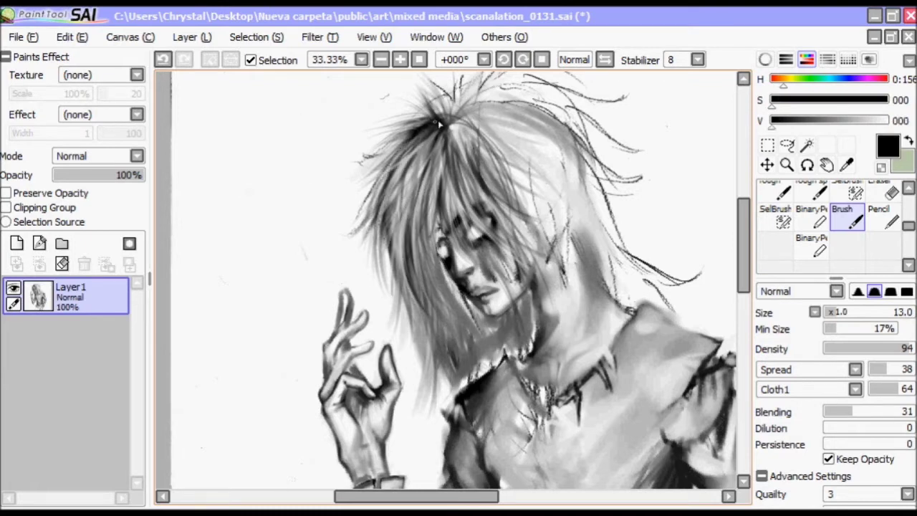
{"action": "key", "text": "x"}
{"action": "left_click", "coordinate": [439, 207], "text": "alt"}
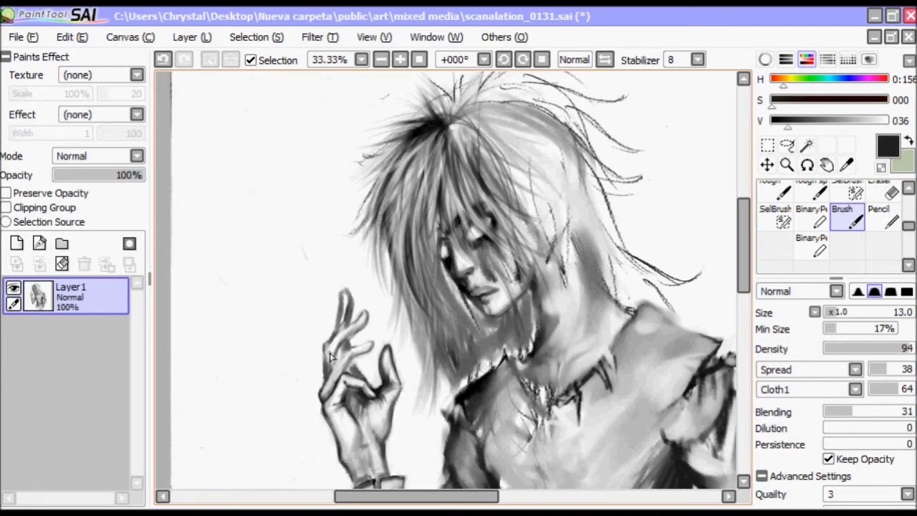
Step: Refine the strands framing the face, and sweep dark and light strands across the back of the head with sampled tones
{"action": "left_click", "coordinate": [451, 394], "text": "alt"}
{"action": "left_click", "coordinate": [439, 262], "text": "alt"}
{"action": "left_click_drag", "start_coordinate": [466, 264], "coordinate": [451, 286]}
{"action": "left_click", "coordinate": [458, 279], "text": "alt"}
{"action": "left_click", "coordinate": [501, 251], "text": "alt"}
{"action": "left_click_drag", "start_coordinate": [429, 215], "coordinate": [437, 273]}
{"action": "mouse_move", "coordinate": [494, 283]}
{"action": "left_mouse_down"}
{"action": "mouse_move", "coordinate": [364, 279]}
{"action": "mouse_move", "coordinate": [351, 351]}
{"action": "left_mouse_up"}
{"action": "left_click", "coordinate": [380, 283], "text": "alt"}
{"action": "left_click", "coordinate": [430, 215], "text": "alt"}
{"action": "left_click_drag", "start_coordinate": [372, 286], "coordinate": [426, 215]}
{"action": "mouse_move", "coordinate": [331, 117]}
{"action": "left_mouse_down"}
{"action": "mouse_move", "coordinate": [317, 429]}
{"action": "mouse_move", "coordinate": [456, 206]}
{"action": "mouse_move", "coordinate": [319, 355]}
{"action": "left_mouse_up"}
{"action": "left_click_drag", "start_coordinate": [401, 287], "coordinate": [501, 214]}
{"action": "left_click", "coordinate": [645, 180], "text": "alt"}
Step: Lasso sections of the loose back hair to reshape its outline, clearing the selection after each one
{"action": "left_click", "coordinate": [786, 144]}
{"action": "mouse_move", "coordinate": [473, 126]}
{"action": "left_mouse_down"}
{"action": "mouse_move", "coordinate": [606, 327]}
{"action": "mouse_move", "coordinate": [669, 256]}
{"action": "left_mouse_up"}
{"action": "key", "text": "ctrl+d"}
{"action": "scroll", "coordinate": [480, 114], "scroll_direction": "down", "scroll_amount": 1}
{"action": "left_click_drag", "start_coordinate": [573, 136], "coordinate": [528, 265]}
{"action": "key", "text": "ctrl+d"}
{"action": "scroll", "coordinate": [700, 268], "scroll_direction": "down", "scroll_amount": 1}
{"action": "key", "text": "Home"}
Step: Lasso the head and front hair down to the jawline to adjust their shape, and clear the selection
{"action": "left_click_drag", "start_coordinate": [435, 213], "coordinate": [350, 122]}
{"action": "key", "text": "ctrl+d"}
{"action": "scroll", "coordinate": [434, 218], "scroll_direction": "up", "scroll_amount": 1}
{"action": "left_click_drag", "start_coordinate": [324, 252], "coordinate": [405, 276]}
{"action": "left_click_drag", "start_coordinate": [466, 247], "coordinate": [315, 236]}
{"action": "left_click_drag", "start_coordinate": [315, 236], "coordinate": [326, 241]}
{"action": "key", "text": "ctrl+d"}
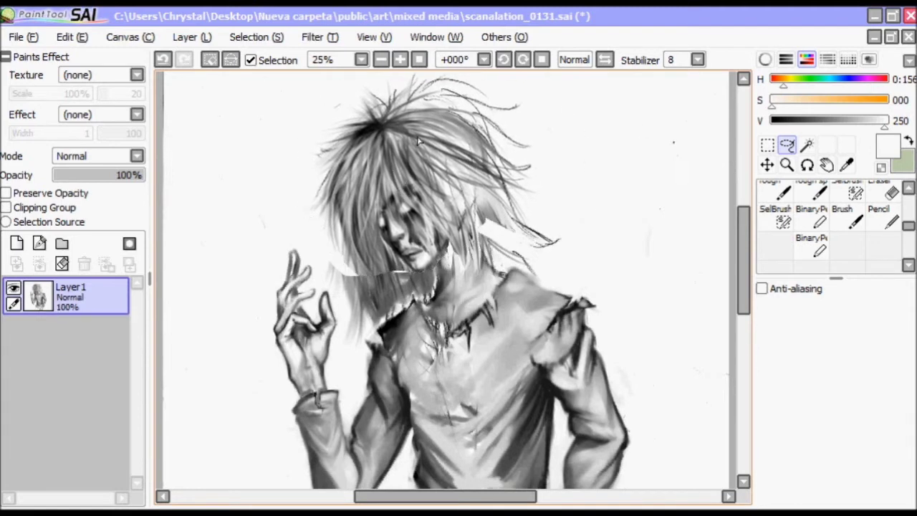
Step: Block in the lower hair masses beside the face and behind the neck in mid grey with the Pencil at size 150
{"action": "key", "text": "n"}
{"action": "left_click", "coordinate": [162, 60]}
{"action": "left_click_drag", "start_coordinate": [401, 267], "coordinate": [358, 330]}
{"action": "left_click_drag", "start_coordinate": [501, 186], "coordinate": [458, 307]}
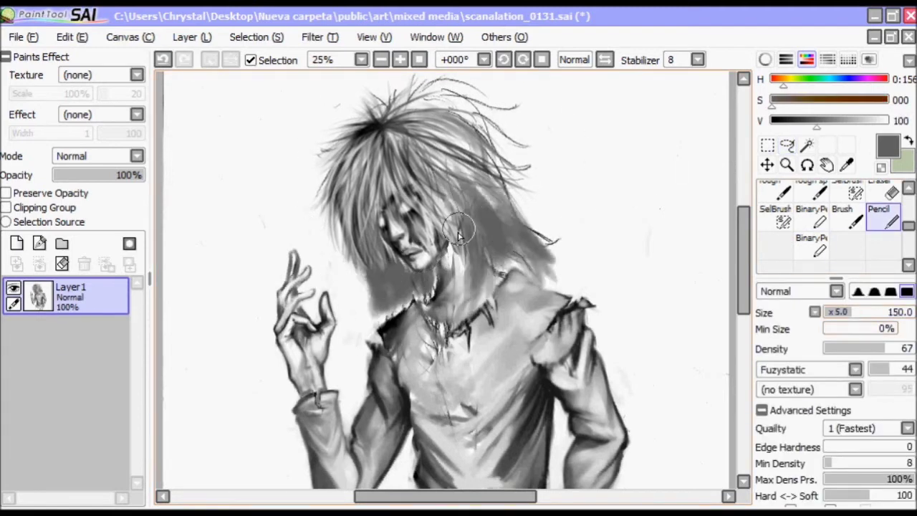
{"action": "left_click_drag", "start_coordinate": [343, 229], "coordinate": [372, 322]}
Step: Paint dark strands into the front hair and crown with the Brush at size 13, sampling greys around the neck
{"action": "key", "text": "b"}
{"action": "left_click_drag", "start_coordinate": [381, 248], "coordinate": [386, 294]}
{"action": "left_click", "coordinate": [379, 272], "text": "alt"}
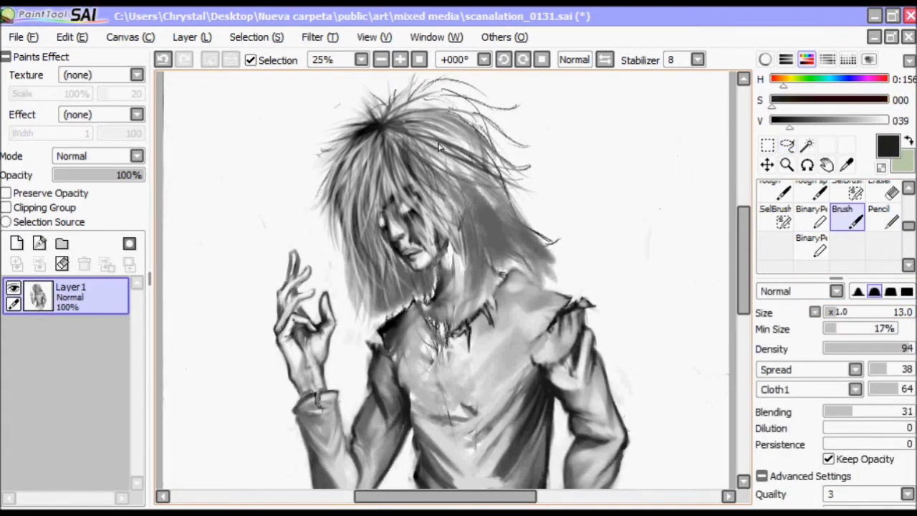
{"action": "left_click_drag", "start_coordinate": [401, 136], "coordinate": [444, 107]}
{"action": "left_click", "coordinate": [448, 315], "text": "alt"}
{"action": "left_click", "coordinate": [472, 265], "text": "alt"}
{"action": "left_click", "coordinate": [472, 261], "text": "alt"}
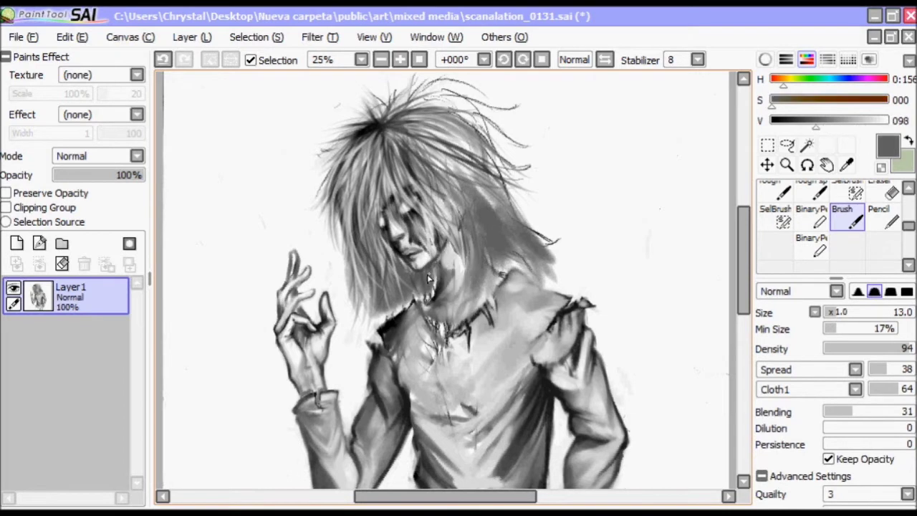
{"action": "left_click", "coordinate": [469, 257], "text": "alt"}
Step: Shade the hair's edge and the chest with sampled tones, and cover the loose sketched strands behind the head using the Pencil
{"action": "scroll", "coordinate": [464, 227], "scroll_direction": "down", "scroll_amount": 1}
{"action": "left_click", "coordinate": [473, 236], "text": "alt"}
{"action": "left_click", "coordinate": [497, 221], "text": "alt"}
{"action": "left_click_drag", "start_coordinate": [494, 215], "coordinate": [472, 243]}
{"action": "key", "text": "n"}
{"action": "left_click_drag", "start_coordinate": [493, 172], "coordinate": [394, 274]}
{"action": "left_click", "coordinate": [466, 215], "text": "alt"}
{"action": "left_click", "coordinate": [429, 315], "text": "alt"}
{"action": "mouse_move", "coordinate": [422, 315]}
{"action": "left_mouse_down"}
{"action": "mouse_move", "coordinate": [437, 344]}
{"action": "mouse_move", "coordinate": [464, 319]}
{"action": "mouse_move", "coordinate": [501, 369]}
{"action": "left_mouse_up"}
{"action": "left_click", "coordinate": [427, 312], "text": "alt"}
{"action": "left_click", "coordinate": [513, 235], "text": "alt"}
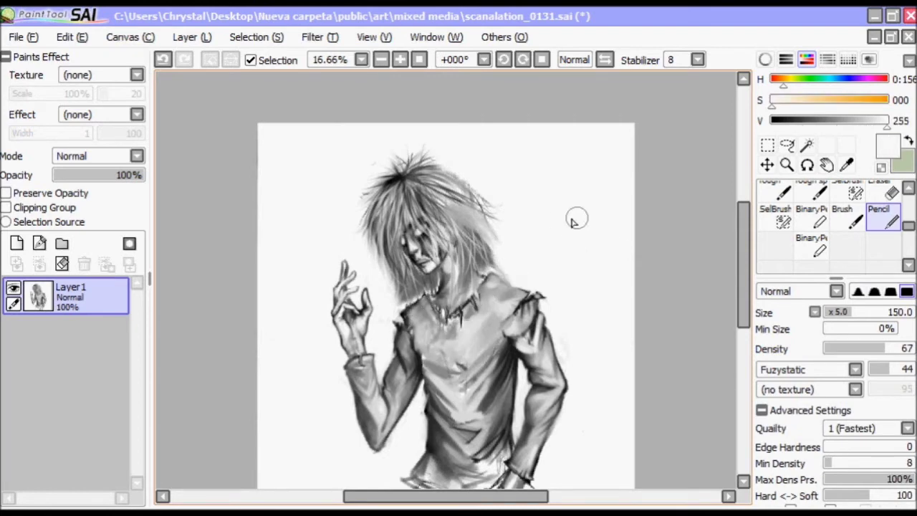
Step: Flick tapered strands out from the back hair, the front hair tips and the crown with the Brush at size 13
{"action": "key", "text": "b"}
{"action": "left_click", "coordinate": [418, 164], "text": "alt"}
{"action": "left_click_drag", "start_coordinate": [467, 219], "coordinate": [513, 258]}
{"action": "left_click_drag", "start_coordinate": [394, 268], "coordinate": [411, 319]}
{"action": "left_click_drag", "start_coordinate": [437, 268], "coordinate": [444, 285]}
{"action": "left_click", "coordinate": [427, 298], "text": "alt"}
{"action": "left_click", "coordinate": [442, 175], "text": "alt"}
{"action": "left_click", "coordinate": [490, 199], "text": "alt"}
{"action": "mouse_move", "coordinate": [429, 163]}
{"action": "left_mouse_down"}
{"action": "mouse_move", "coordinate": [490, 198]}
{"action": "mouse_move", "coordinate": [426, 240]}
{"action": "left_mouse_up"}
Step: Add contrasting strands to the fringe and the hair beside the jaw with sampled light and dark tones
{"action": "left_click", "coordinate": [487, 202], "text": "alt"}
{"action": "left_click", "coordinate": [464, 235], "text": "alt"}
{"action": "left_click", "coordinate": [470, 175], "text": "alt"}
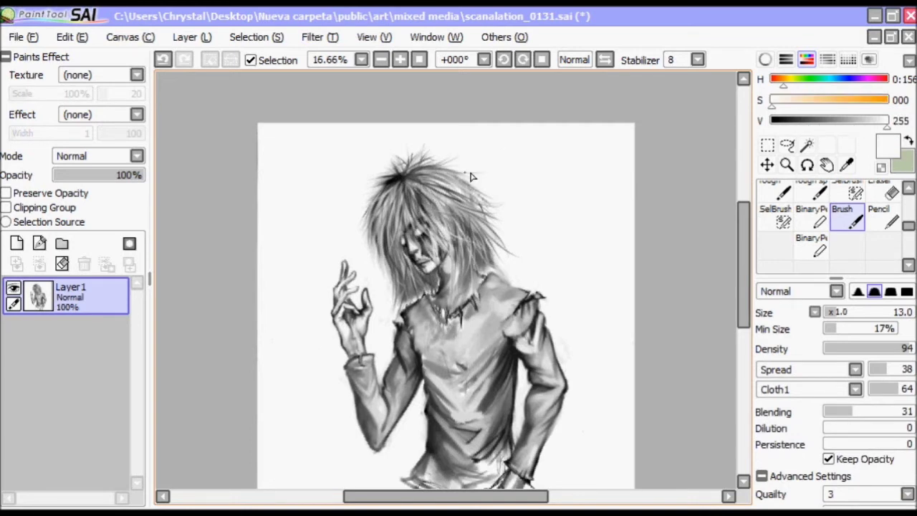
{"action": "left_click", "coordinate": [427, 178], "text": "alt"}
{"action": "left_click_drag", "start_coordinate": [428, 181], "coordinate": [431, 214]}
{"action": "left_click_drag", "start_coordinate": [419, 259], "coordinate": [414, 301]}
{"action": "left_click", "coordinate": [387, 224], "text": "alt"}
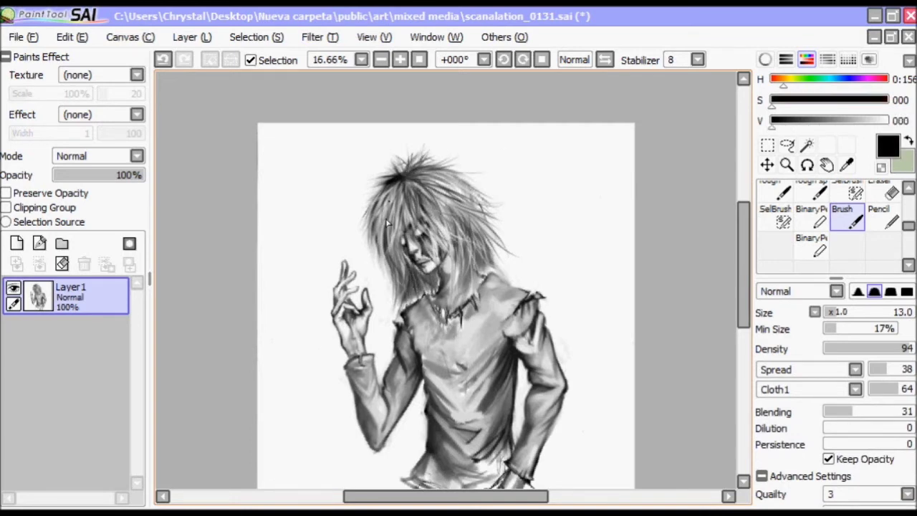
Step: Brush sampled light and dark strands from the crown down into the front hair
{"action": "left_click", "coordinate": [354, 222], "text": "alt"}
{"action": "left_click_drag", "start_coordinate": [372, 228], "coordinate": [394, 293]}
{"action": "left_click", "coordinate": [390, 264], "text": "alt"}
{"action": "scroll", "coordinate": [376, 157], "scroll_direction": "up", "scroll_amount": 2}
{"action": "left_click", "coordinate": [376, 158], "text": "alt"}
{"action": "mouse_move", "coordinate": [381, 114]}
{"action": "left_mouse_down"}
{"action": "mouse_move", "coordinate": [373, 156]}
{"action": "mouse_move", "coordinate": [437, 207]}
{"action": "left_mouse_up"}
{"action": "scroll", "coordinate": [372, 157], "scroll_direction": "up", "scroll_amount": 2}
Step: Add sampled-tone strands through the hair beside the face, the back hair and the front tips
{"action": "left_click", "coordinate": [372, 215], "text": "alt"}
{"action": "left_click", "coordinate": [401, 150], "text": "alt"}
{"action": "left_click_drag", "start_coordinate": [430, 172], "coordinate": [459, 308]}
{"action": "left_click_drag", "start_coordinate": [502, 250], "coordinate": [530, 297]}
{"action": "left_click", "coordinate": [364, 430], "text": "alt"}
{"action": "left_click_drag", "start_coordinate": [369, 322], "coordinate": [402, 391]}
{"action": "left_click", "coordinate": [358, 154], "text": "alt"}
Step: Set the brush blending to 13 and paint strands through the hair beside the face and across the back of the head
{"action": "left_click_drag", "start_coordinate": [852, 412], "coordinate": [835, 412]}
{"action": "left_click_drag", "start_coordinate": [458, 276], "coordinate": [466, 358]}
{"action": "left_click_drag", "start_coordinate": [430, 197], "coordinate": [408, 319]}
{"action": "mouse_move", "coordinate": [355, 247]}
{"action": "left_mouse_down"}
{"action": "mouse_move", "coordinate": [360, 170]}
{"action": "mouse_move", "coordinate": [328, 277]}
{"action": "left_mouse_up"}
{"action": "left_click", "coordinate": [548, 199], "text": "alt"}
{"action": "left_click_drag", "start_coordinate": [494, 133], "coordinate": [430, 171]}
{"action": "left_click", "coordinate": [518, 116], "text": "alt"}
{"action": "left_click_drag", "start_coordinate": [495, 200], "coordinate": [419, 293]}
{"action": "left_click", "coordinate": [459, 215], "text": "alt"}
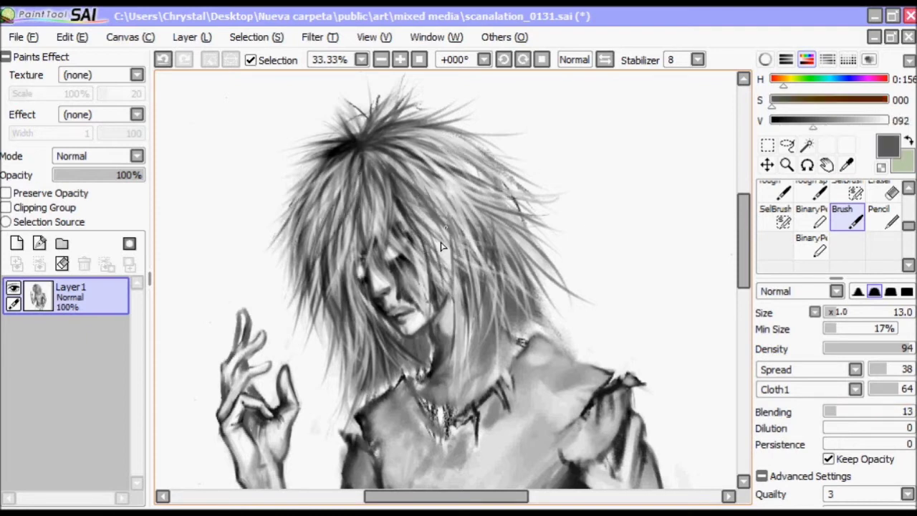
Step: Layer sampled grey and dark strands over the hair beside the neck and down from the crown
{"action": "left_click_drag", "start_coordinate": [487, 261], "coordinate": [440, 358]}
{"action": "left_click", "coordinate": [448, 289], "text": "alt"}
{"action": "left_click", "coordinate": [372, 215], "text": "alt"}
{"action": "left_click", "coordinate": [401, 150], "text": "alt"}
{"action": "left_click", "coordinate": [358, 154], "text": "alt"}
{"action": "left_click", "coordinate": [430, 86], "text": "alt"}
{"action": "mouse_move", "coordinate": [397, 83]}
{"action": "left_mouse_down"}
{"action": "mouse_move", "coordinate": [376, 141]}
{"action": "mouse_move", "coordinate": [373, 204]}
{"action": "left_mouse_up"}
{"action": "left_click", "coordinate": [358, 150], "text": "alt"}
{"action": "left_click_drag", "start_coordinate": [362, 161], "coordinate": [336, 247]}
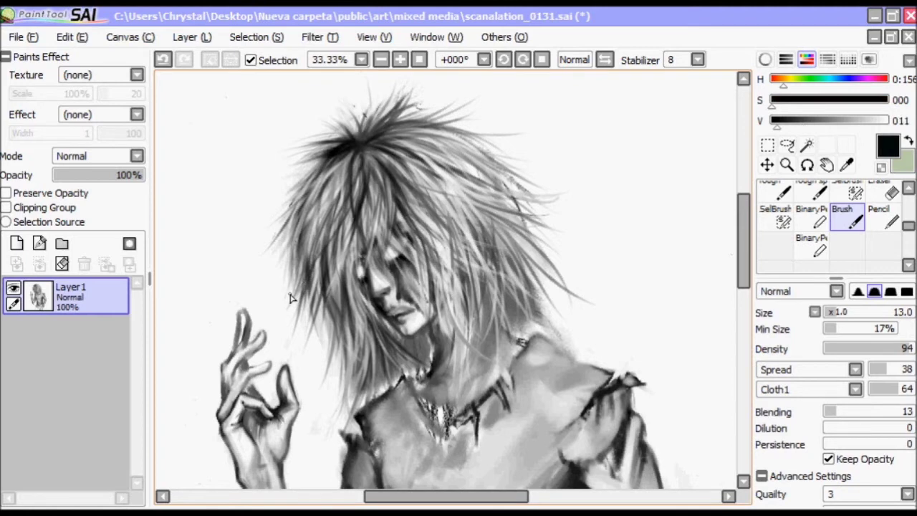
Step: Draw dark strands sampled from the parting down through the front hair and fringe
{"action": "left_click", "coordinate": [358, 154], "text": "alt"}
{"action": "mouse_move", "coordinate": [362, 161]}
{"action": "left_mouse_down"}
{"action": "mouse_move", "coordinate": [336, 247]}
{"action": "mouse_move", "coordinate": [301, 265]}
{"action": "left_mouse_up"}
{"action": "left_click_drag", "start_coordinate": [383, 186], "coordinate": [364, 276]}
{"action": "left_click", "coordinate": [324, 362], "text": "alt"}
Step: Paint over the loose marks above the shoulder with sampled light tones, enlarging the brush to 44 with blending at 23
{"action": "left_click", "coordinate": [381, 59]}
{"action": "left_click", "coordinate": [367, 264], "text": "alt"}
{"action": "left_click", "coordinate": [367, 263], "text": "alt"}
{"action": "scroll", "coordinate": [367, 263], "scroll_direction": "up", "scroll_amount": 3}
{"action": "left_click", "coordinate": [367, 264], "text": "alt"}
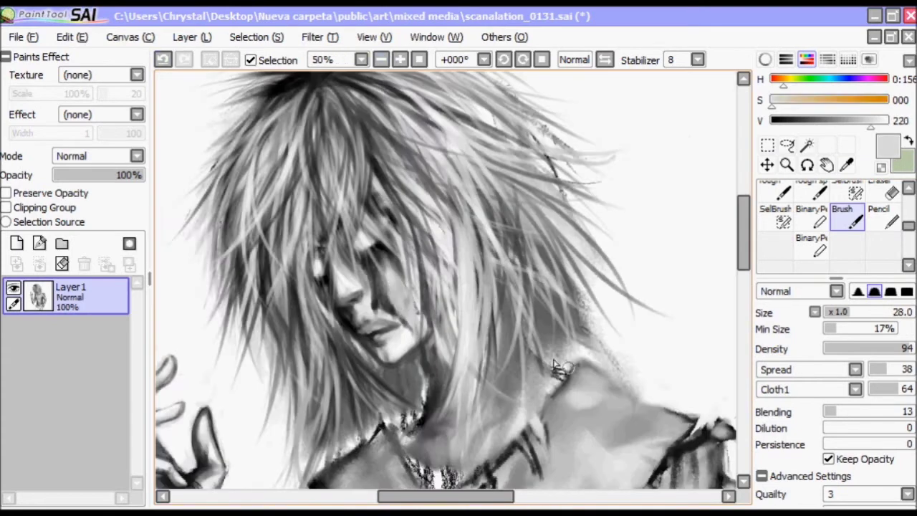
{"action": "left_click", "coordinate": [589, 450], "text": "alt"}
{"action": "left_click", "coordinate": [597, 432], "text": "alt"}
{"action": "left_click", "coordinate": [599, 399], "text": "alt"}
{"action": "scroll", "coordinate": [679, 328], "scroll_direction": "down", "scroll_amount": 3}
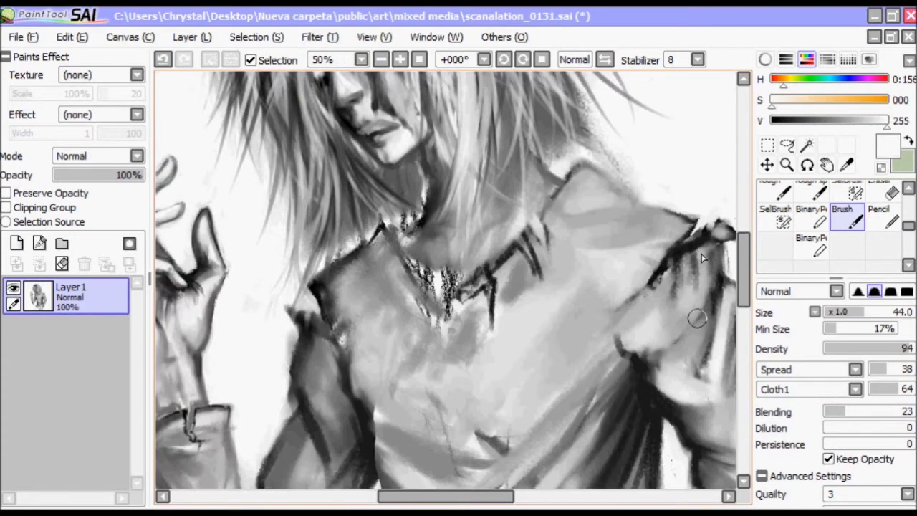
Step: Touch up the sleeve and the lower edge of the shirt with sampled tones at brush size 44
{"action": "left_click", "coordinate": [678, 328], "text": "alt"}
{"action": "scroll", "coordinate": [679, 328], "scroll_direction": "down", "scroll_amount": 3}
{"action": "left_click", "coordinate": [433, 417], "text": "alt"}
{"action": "left_click", "coordinate": [443, 421], "text": "alt"}
{"action": "left_click", "coordinate": [443, 421], "text": "alt"}
{"action": "left_click", "coordinate": [442, 421], "text": "alt"}
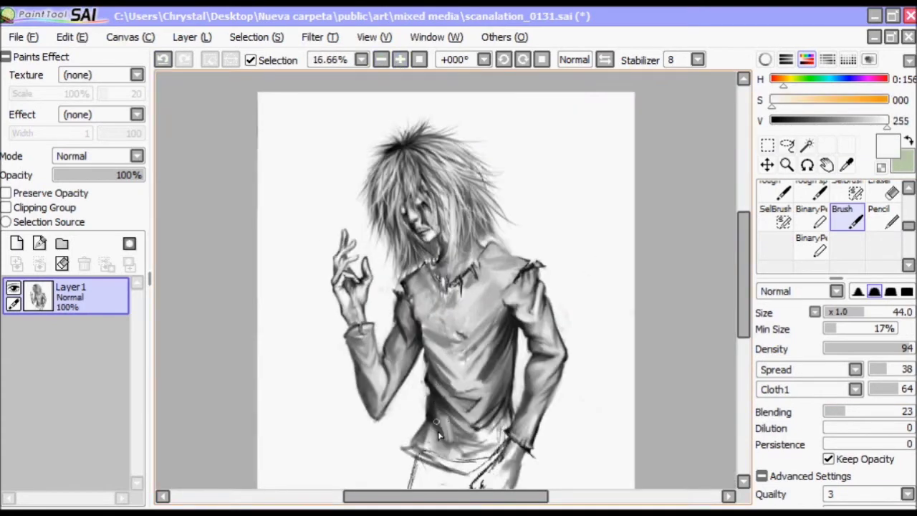
{"action": "left_click", "coordinate": [427, 406], "text": "alt"}
{"action": "left_click", "coordinate": [422, 388], "text": "alt"}
{"action": "scroll", "coordinate": [423, 333], "scroll_direction": "up", "scroll_amount": 3}
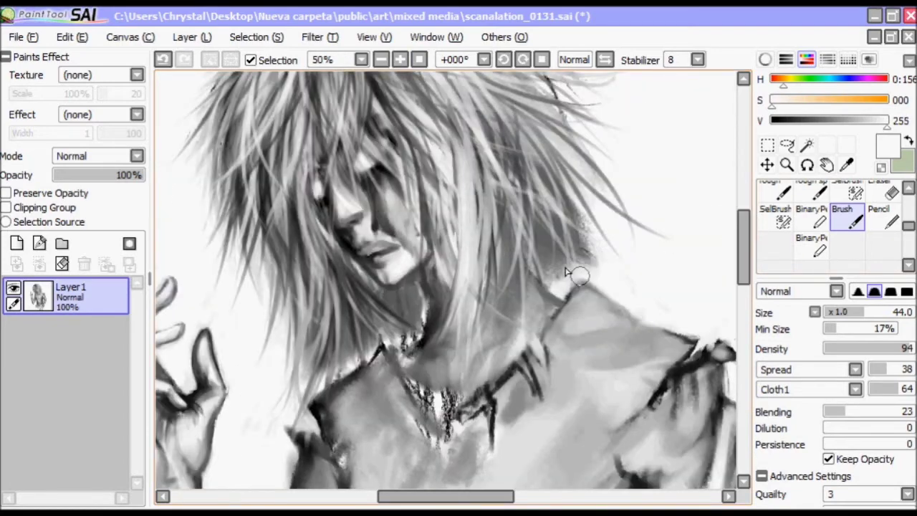
Step: Paint sampled grey strands over the back hair at brush size 19 and set the density to 69
{"action": "left_click", "coordinate": [473, 179], "text": "alt"}
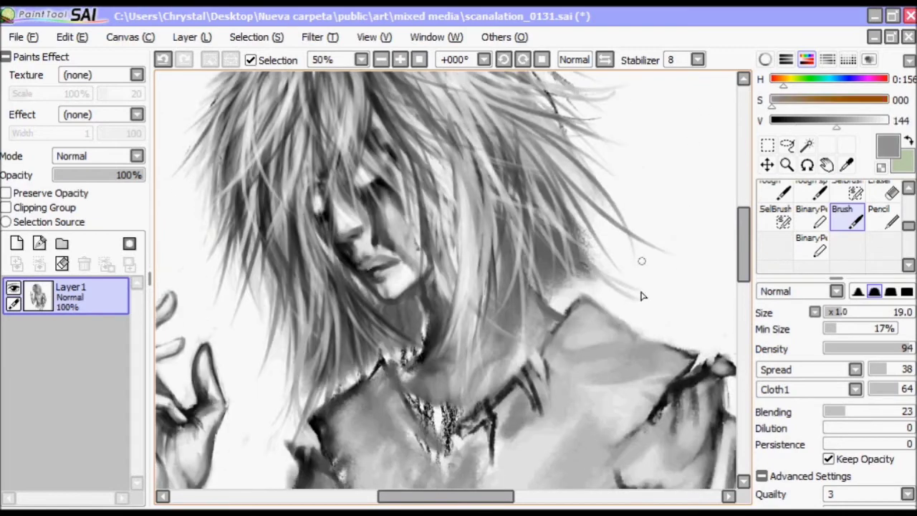
{"action": "left_click_drag", "start_coordinate": [530, 236], "coordinate": [501, 351]}
{"action": "left_click_drag", "start_coordinate": [906, 349], "coordinate": [891, 351]}
{"action": "left_click", "coordinate": [514, 273], "text": "alt"}
{"action": "mouse_move", "coordinate": [429, 186]}
{"action": "left_mouse_down"}
{"action": "mouse_move", "coordinate": [483, 241]}
{"action": "mouse_move", "coordinate": [356, 88]}
{"action": "left_mouse_up"}
Step: Touch up the hair and torn neckline with sampled tones, using the Brush at size 14 with a 16% minimum size
{"action": "scroll", "coordinate": [356, 89], "scroll_direction": "down", "scroll_amount": 3}
{"action": "left_click", "coordinate": [472, 300], "text": "alt"}
{"action": "left_click", "coordinate": [487, 290], "text": "alt"}
{"action": "left_click", "coordinate": [387, 268], "text": "alt"}
{"action": "left_click", "coordinate": [458, 333], "text": "alt"}
{"action": "key", "text": "bracketright"}
{"action": "key", "text": "bracketright"}
{"action": "key", "text": "bracketright"}
{"action": "key", "text": "bracketright"}
{"action": "key", "text": "bracketright"}
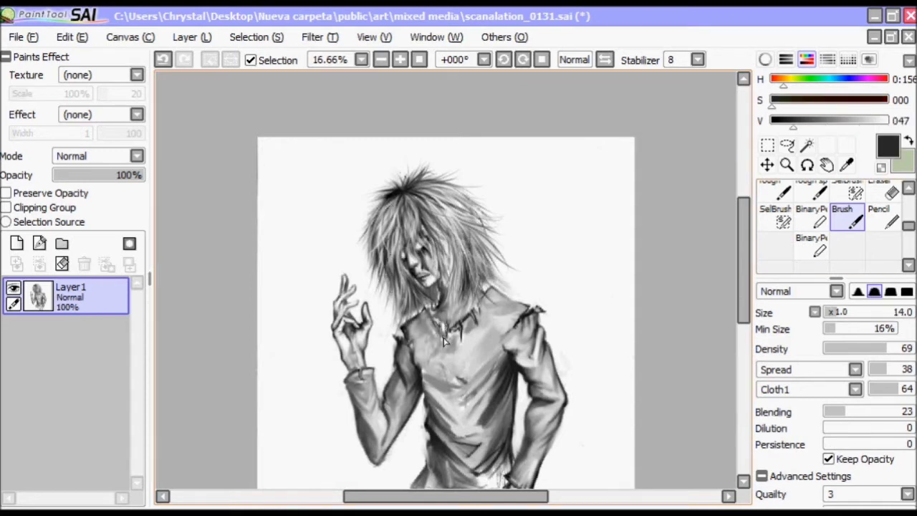
{"action": "left_click", "coordinate": [449, 320], "text": "alt"}
{"action": "left_click", "coordinate": [449, 319], "text": "alt"}
{"action": "left_click", "coordinate": [435, 290], "text": "alt"}
Step: Paint sampled tones into the hair beside the neck and along the torn shoulder seam
{"action": "scroll", "coordinate": [506, 333], "scroll_direction": "up", "scroll_amount": 3}
{"action": "left_click_drag", "start_coordinate": [530, 322], "coordinate": [530, 235]}
{"action": "left_click", "coordinate": [515, 251], "text": "alt"}
{"action": "left_click", "coordinate": [681, 212], "text": "alt"}
{"action": "left_click_drag", "start_coordinate": [682, 212], "coordinate": [647, 281]}
{"action": "left_click", "coordinate": [647, 281], "text": "alt"}
Step: Set the brush to size 24 with a 6% minimum size and blend the shoulder and collar edge
{"action": "key", "text": "bracketleft"}
{"action": "key", "text": "bracketleft"}
{"action": "key", "text": "bracketleft"}
{"action": "left_click", "coordinate": [839, 313]}
{"action": "left_click_drag", "start_coordinate": [544, 329], "coordinate": [583, 272]}
{"action": "mouse_move", "coordinate": [559, 301]}
{"action": "left_mouse_down"}
{"action": "mouse_move", "coordinate": [522, 246]}
{"action": "mouse_move", "coordinate": [478, 279]}
{"action": "left_mouse_up"}
{"action": "left_click", "coordinate": [537, 262], "text": "alt"}
Step: Shade the lowered hand and wrist with sampled greys at brush size 24
{"action": "scroll", "coordinate": [559, 287], "scroll_direction": "down", "scroll_amount": 3}
{"action": "mouse_move", "coordinate": [636, 351]}
{"action": "left_mouse_down"}
{"action": "mouse_move", "coordinate": [660, 357]}
{"action": "mouse_move", "coordinate": [648, 401]}
{"action": "mouse_move", "coordinate": [693, 304]}
{"action": "mouse_move", "coordinate": [609, 308]}
{"action": "mouse_move", "coordinate": [653, 295]}
{"action": "mouse_move", "coordinate": [522, 429]}
{"action": "left_mouse_up"}
{"action": "left_click", "coordinate": [661, 357], "text": "alt"}
{"action": "left_click", "coordinate": [623, 345], "text": "alt"}
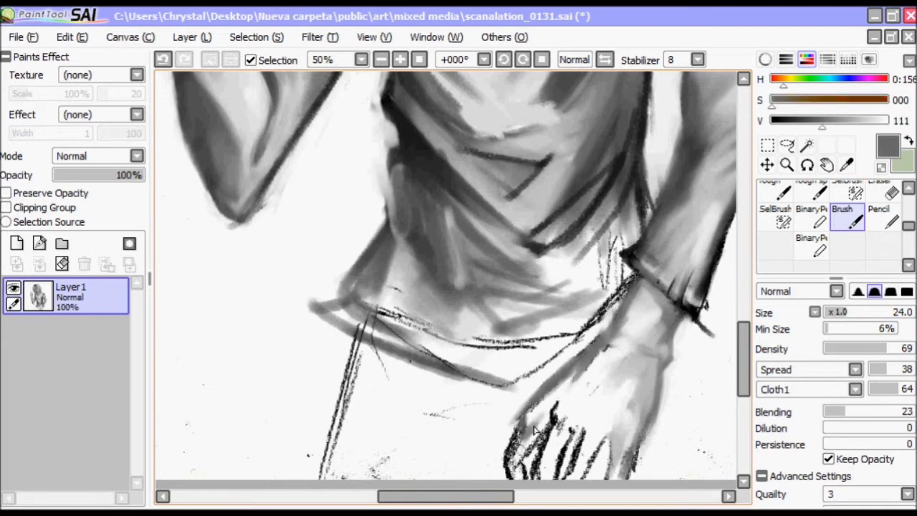
{"action": "scroll", "coordinate": [530, 401], "scroll_direction": "down", "scroll_amount": 3}
{"action": "mouse_move", "coordinate": [534, 287]}
{"action": "left_mouse_down"}
{"action": "mouse_move", "coordinate": [577, 229]}
{"action": "mouse_move", "coordinate": [587, 255]}
{"action": "mouse_move", "coordinate": [552, 266]}
{"action": "mouse_move", "coordinate": [514, 256]}
{"action": "mouse_move", "coordinate": [548, 222]}
{"action": "mouse_move", "coordinate": [663, 244]}
{"action": "mouse_move", "coordinate": [675, 210]}
{"action": "mouse_move", "coordinate": [594, 256]}
{"action": "mouse_move", "coordinate": [549, 335]}
{"action": "left_mouse_up"}
{"action": "left_click", "coordinate": [380, 60]}
{"action": "scroll", "coordinate": [510, 293], "scroll_direction": "up", "scroll_amount": 3}
{"action": "left_click", "coordinate": [380, 60]}
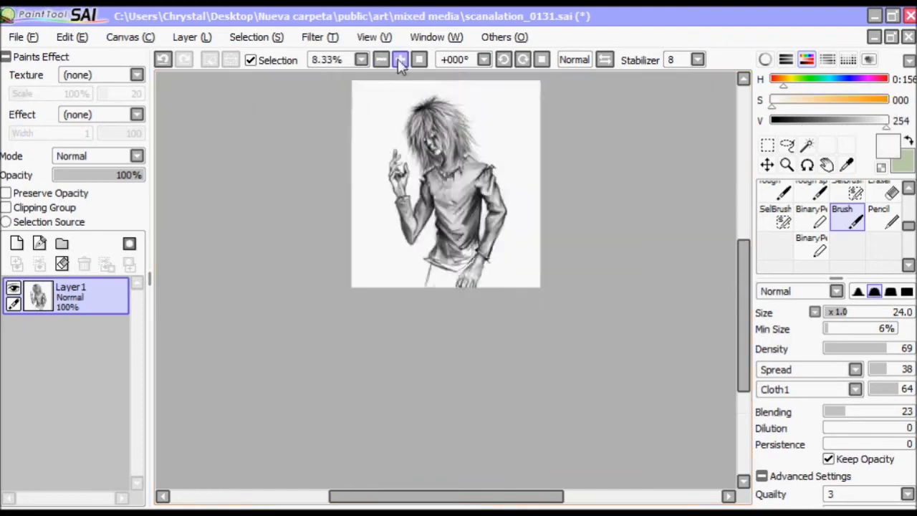
{"action": "scroll", "coordinate": [465, 230], "scroll_direction": "up", "scroll_amount": 2}
{"action": "left_click", "coordinate": [787, 145]}
{"action": "left_click_drag", "start_coordinate": [527, 238], "coordinate": [502, 247]}
{"action": "key", "text": "ctrl+y"}
{"action": "left_click_drag", "start_coordinate": [797, 159], "coordinate": [876, 164]}
{"action": "left_click", "coordinate": [769, 141]}
{"action": "left_click_drag", "start_coordinate": [769, 141], "coordinate": [847, 168]}
{"action": "left_click", "coordinate": [839, 222]}
{"action": "left_click", "coordinate": [523, 60]}
{"action": "left_click", "coordinate": [542, 60]}
{"action": "scroll", "coordinate": [720, 277], "scroll_direction": "up", "scroll_amount": 1}
{"action": "scroll", "coordinate": [548, 242], "scroll_direction": "down", "scroll_amount": 3}
Step: Refine the lowered hand, cuff and lower shirt with the Brush at size 18, minimum size 20%, dilution 4 and persistence 3
{"action": "key", "text": "b"}
{"action": "key", "text": "bracketleft"}
{"action": "key", "text": "bracketleft"}
{"action": "left_click", "coordinate": [433, 320], "text": "alt"}
{"action": "left_click", "coordinate": [425, 313], "text": "alt"}
{"action": "left_click", "coordinate": [429, 327], "text": "alt"}
{"action": "key", "text": "bracketright"}
{"action": "left_click", "coordinate": [342, 395], "text": "alt"}
{"action": "left_click", "coordinate": [347, 385], "text": "alt"}
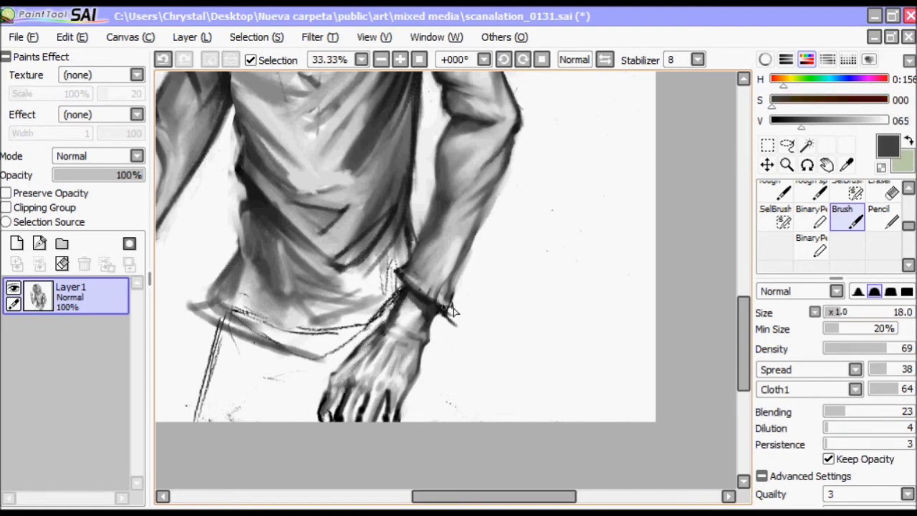
{"action": "left_click", "coordinate": [408, 268], "text": "alt"}
{"action": "left_click", "coordinate": [348, 218], "text": "alt"}
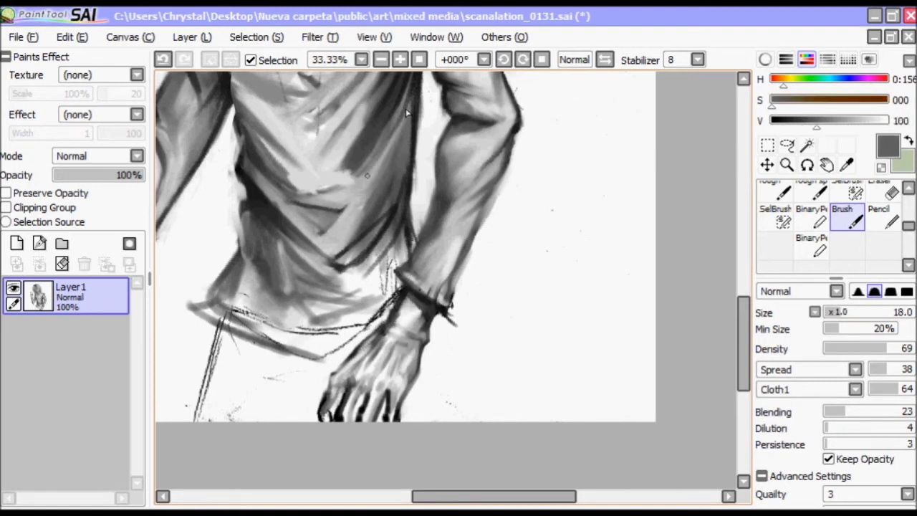
Step: Shade the trousers below the shirt hem with sampled dark grey, and sample white for the background
{"action": "scroll", "coordinate": [409, 75], "scroll_direction": "down", "scroll_amount": 3}
{"action": "left_click", "coordinate": [400, 267], "text": "alt"}
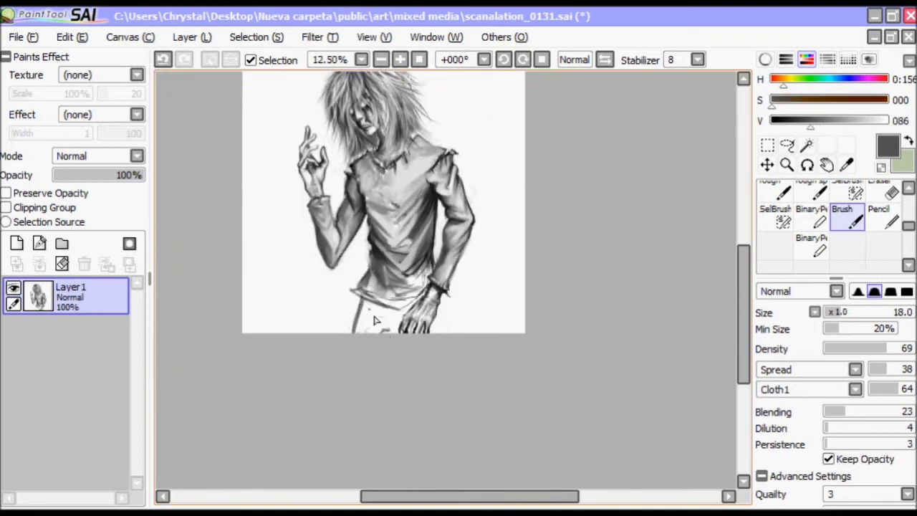
{"action": "left_click", "coordinate": [310, 140], "text": "alt"}
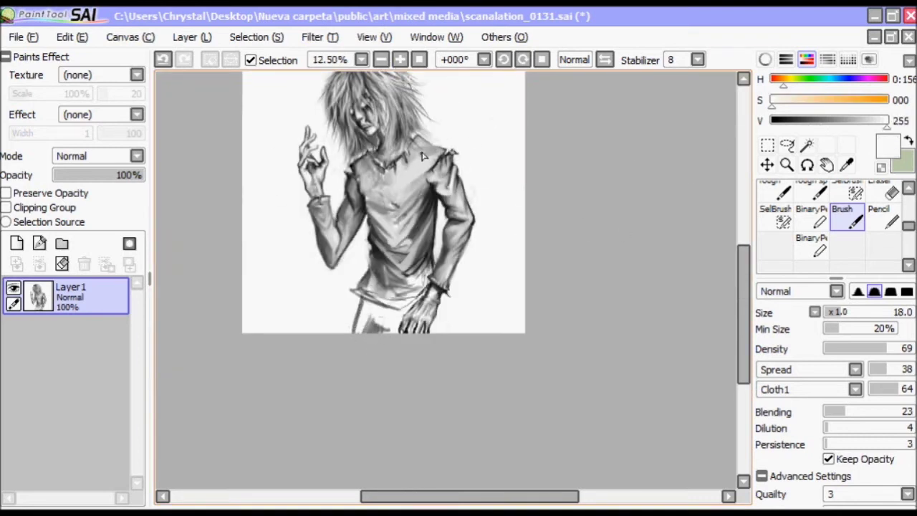
Step: Paint a black tear on the shirt's chest, setting the blending to 6 and the minimum size to 100%
{"action": "left_click", "coordinate": [393, 188], "text": "alt"}
{"action": "left_click", "coordinate": [405, 199]}
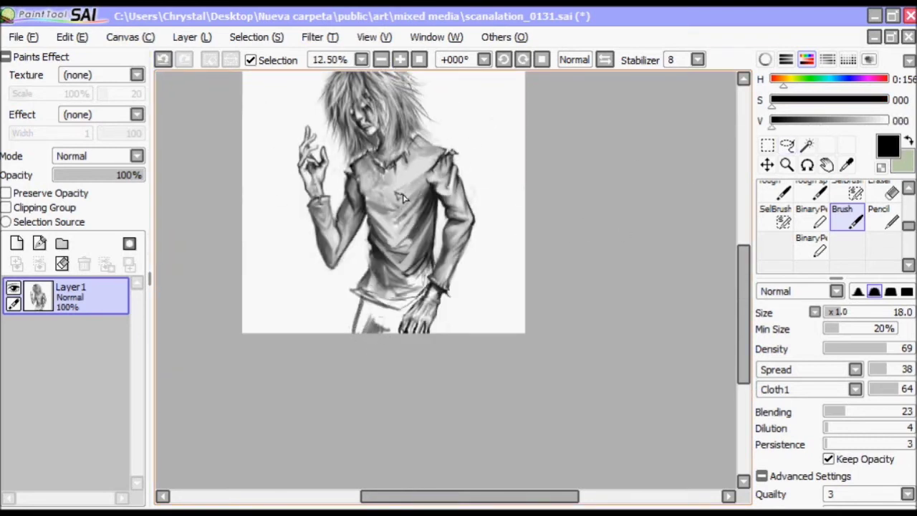
{"action": "scroll", "coordinate": [394, 195], "scroll_direction": "up", "scroll_amount": 1}
{"action": "left_click", "coordinate": [828, 412]}
{"action": "mouse_move", "coordinate": [383, 232]}
{"action": "left_mouse_down"}
{"action": "mouse_move", "coordinate": [347, 265]}
{"action": "mouse_move", "coordinate": [359, 260]}
{"action": "mouse_move", "coordinate": [323, 266]}
{"action": "mouse_move", "coordinate": [371, 262]}
{"action": "left_mouse_up"}
{"action": "left_click", "coordinate": [895, 329]}
{"action": "left_click", "coordinate": [364, 254], "text": "alt"}
{"action": "left_click", "coordinate": [363, 255], "text": "alt"}
{"action": "key", "text": "n"}
{"action": "key", "text": "b"}
Step: Finish the chest tear and clean the background around the sleeve with sampled white at brush size 38
{"action": "left_click", "coordinate": [366, 259], "text": "alt"}
{"action": "left_click", "coordinate": [544, 272], "text": "alt"}
{"action": "left_click_drag", "start_coordinate": [401, 168], "coordinate": [437, 190]}
{"action": "left_click_drag", "start_coordinate": [441, 279], "coordinate": [472, 286]}
{"action": "scroll", "coordinate": [429, 214], "scroll_direction": "down", "scroll_amount": 1}
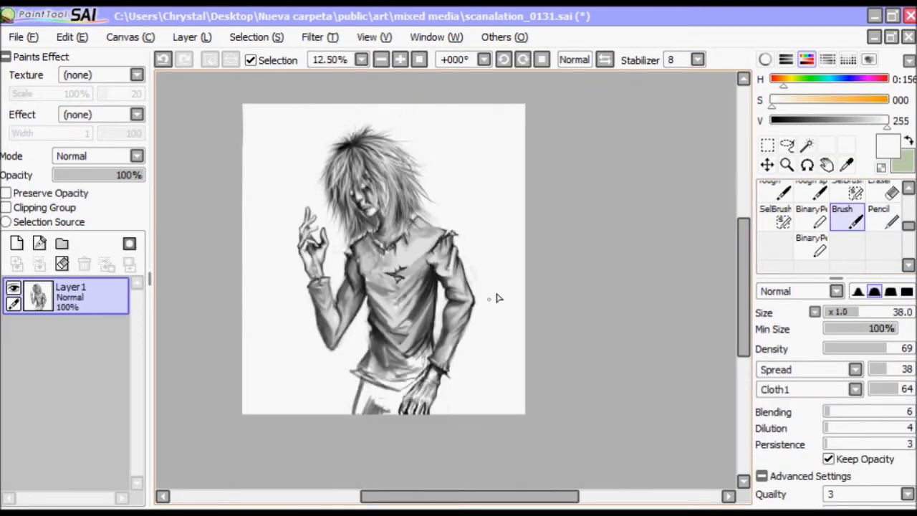
Step: Shade the lower shirt and its hem with sampled greys
{"action": "left_click", "coordinate": [402, 353], "text": "alt"}
{"action": "left_click", "coordinate": [386, 360], "text": "alt"}
{"action": "left_click", "coordinate": [379, 365], "text": "alt"}
{"action": "left_click", "coordinate": [369, 373], "text": "alt"}
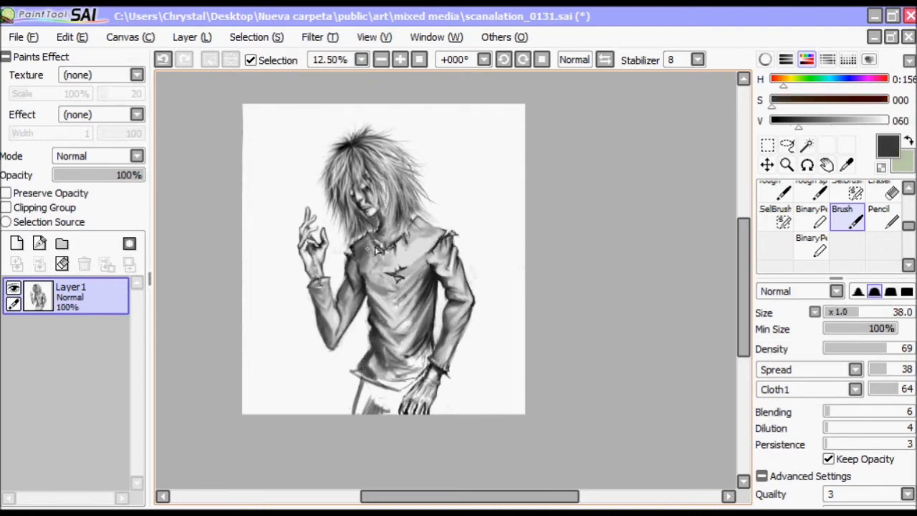
Step: Mirror the canvas view horizontally and touch up the upper chest and shoulder with sampled tones
{"action": "key", "text": "h"}
{"action": "left_click", "coordinate": [500, 271], "text": "alt"}
{"action": "left_click", "coordinate": [531, 254], "text": "alt"}
{"action": "left_click", "coordinate": [515, 260], "text": "alt"}
{"action": "left_click", "coordinate": [470, 236], "text": "alt"}
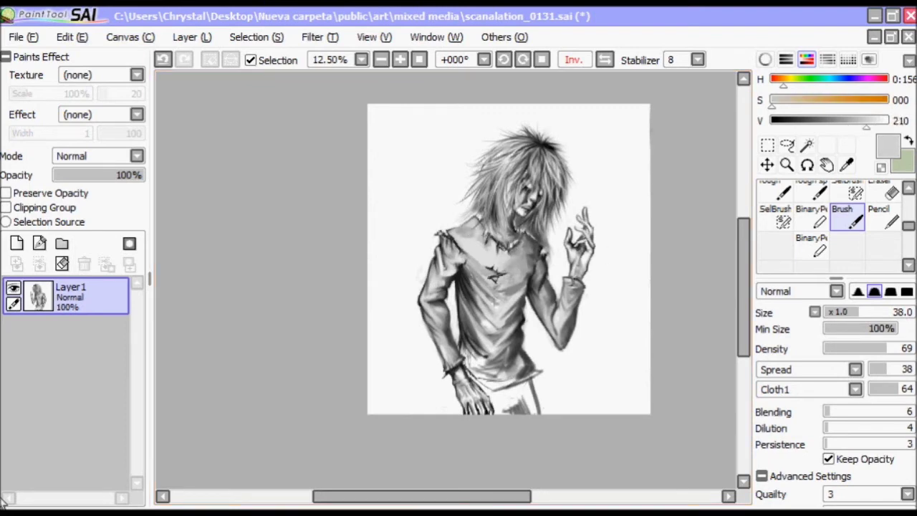
Step: Blend the shirt folds from the chest tear down to the waist with repeatedly sampled tones at brush size 38
{"action": "left_click", "coordinate": [521, 287], "text": "alt"}
{"action": "left_click", "coordinate": [517, 291], "text": "alt"}
{"action": "left_click", "coordinate": [508, 299], "text": "alt"}
{"action": "left_click", "coordinate": [483, 260], "text": "alt"}
{"action": "left_click", "coordinate": [486, 281], "text": "alt"}
{"action": "left_click", "coordinate": [487, 300], "text": "alt"}
{"action": "left_click", "coordinate": [489, 320], "text": "alt"}
{"action": "left_click", "coordinate": [492, 341], "text": "alt"}
{"action": "left_click", "coordinate": [491, 341], "text": "alt"}
{"action": "left_click", "coordinate": [493, 344], "text": "alt"}
{"action": "left_click", "coordinate": [489, 351], "text": "alt"}
{"action": "left_click", "coordinate": [510, 333], "text": "alt"}
{"action": "left_click", "coordinate": [511, 333], "text": "alt"}
{"action": "left_click", "coordinate": [494, 348], "text": "alt"}
{"action": "left_click", "coordinate": [523, 333], "text": "alt"}
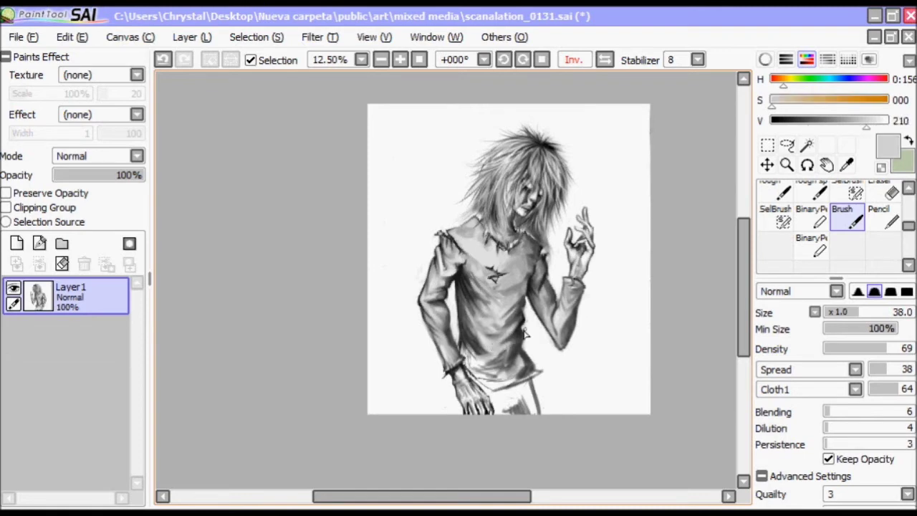
Step: Blend the shirt's chest side and clean its edge beside the raised arm with sampled tones
{"action": "left_click", "coordinate": [532, 267], "text": "alt"}
{"action": "left_click", "coordinate": [539, 300], "text": "alt"}
{"action": "left_click", "coordinate": [536, 293], "text": "alt"}
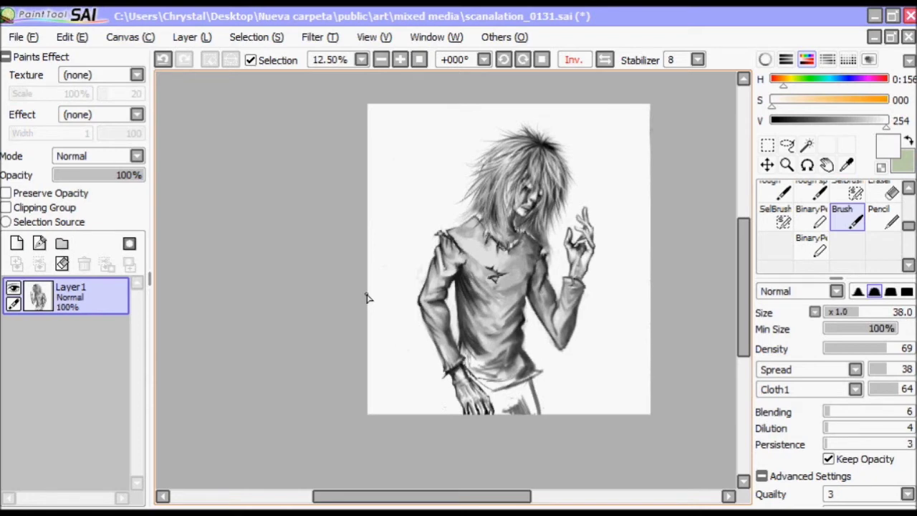
{"action": "left_click", "coordinate": [522, 278], "text": "alt"}
{"action": "left_click", "coordinate": [552, 300], "text": "alt"}
Step: Blend the shirt's waist and lower side folds with repeatedly sampled greys at brush size 38
{"action": "left_click", "coordinate": [532, 339], "text": "alt"}
{"action": "left_click", "coordinate": [527, 337], "text": "alt"}
{"action": "left_click", "coordinate": [520, 333], "text": "alt"}
{"action": "left_click", "coordinate": [511, 331], "text": "alt"}
{"action": "left_click", "coordinate": [504, 336], "text": "alt"}
{"action": "left_click", "coordinate": [553, 324], "text": "alt"}
{"action": "left_click", "coordinate": [551, 326], "text": "alt"}
{"action": "left_click", "coordinate": [493, 338], "text": "alt"}
{"action": "left_click", "coordinate": [499, 353], "text": "alt"}
{"action": "left_click", "coordinate": [525, 315], "text": "alt"}
{"action": "left_click", "coordinate": [516, 336], "text": "alt"}
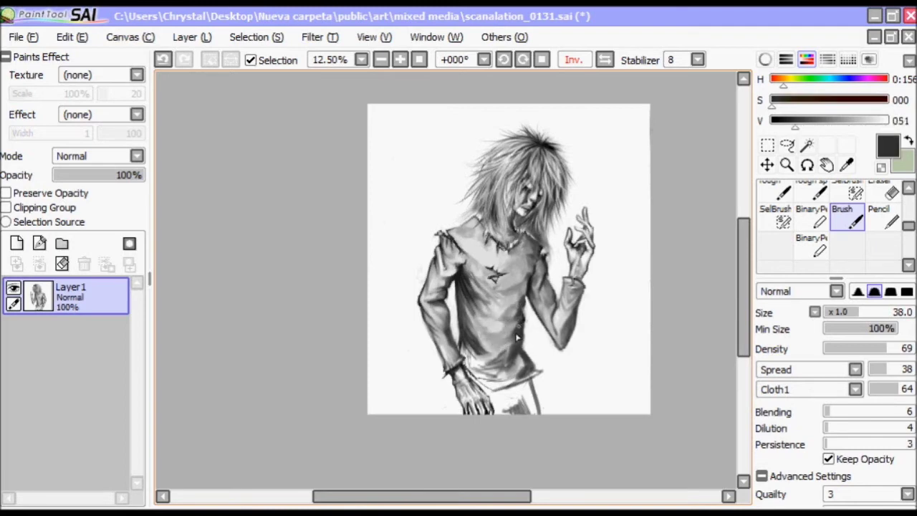
Step: Rework the shirt's middle folds, upper chest and neckline with sampled greys
{"action": "left_click", "coordinate": [486, 322], "text": "alt"}
{"action": "left_click", "coordinate": [521, 315], "text": "alt"}
{"action": "left_click", "coordinate": [502, 300], "text": "alt"}
{"action": "left_click", "coordinate": [462, 281], "text": "alt"}
{"action": "left_click", "coordinate": [451, 283], "text": "alt"}
{"action": "left_click", "coordinate": [465, 276], "text": "alt"}
{"action": "left_click", "coordinate": [476, 258], "text": "alt"}
{"action": "left_click", "coordinate": [491, 250], "text": "alt"}
{"action": "left_click", "coordinate": [505, 245], "text": "alt"}
{"action": "left_click", "coordinate": [519, 240], "text": "alt"}
{"action": "left_click", "coordinate": [520, 239], "text": "alt"}
{"action": "left_click", "coordinate": [520, 238], "text": "alt"}
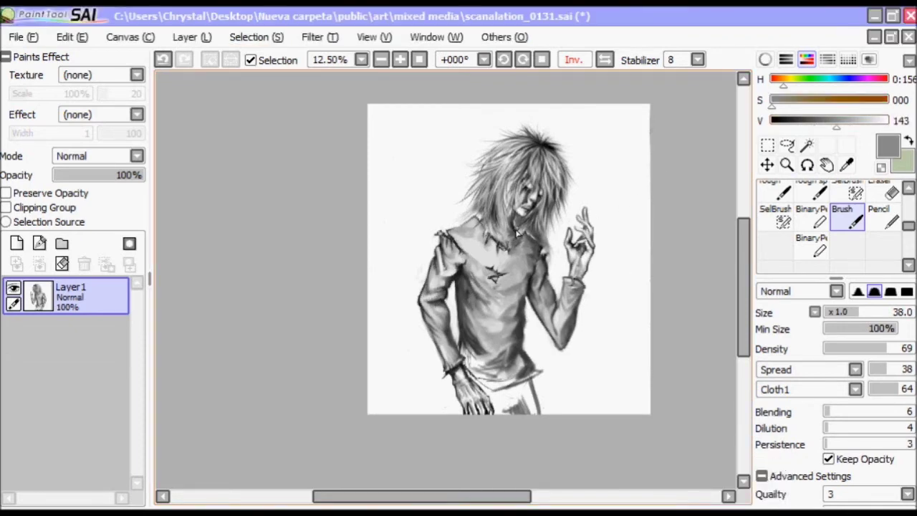
Step: Define the shirt's hem line with the brush at size 15 and minimum size 15%
{"action": "key", "text": "b"}
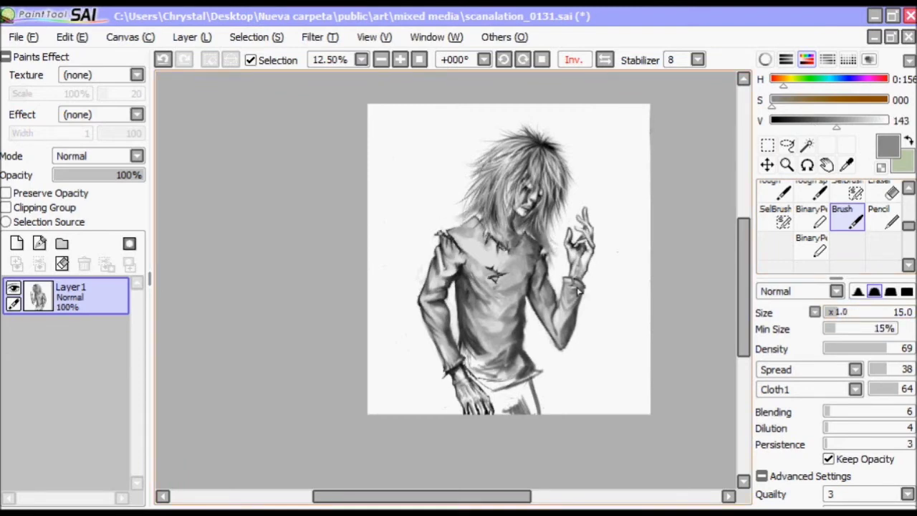
{"action": "left_click", "coordinate": [462, 348], "text": "alt"}
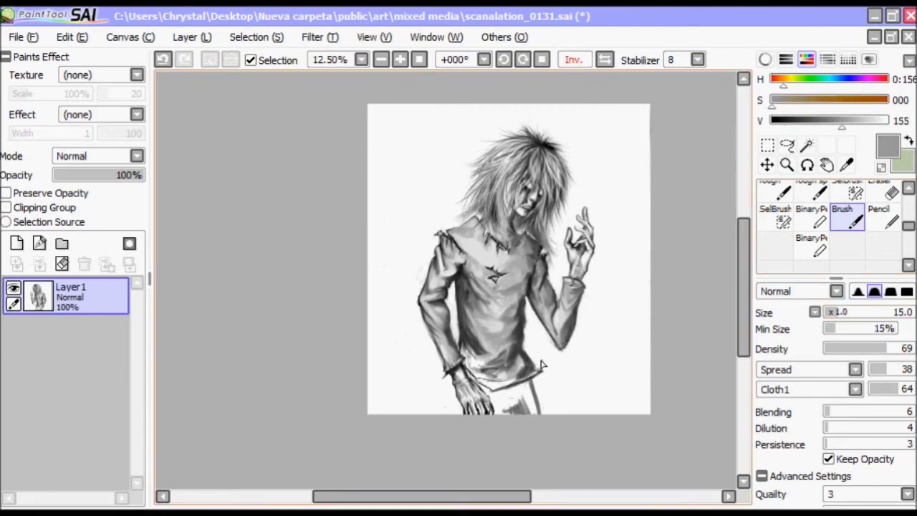
{"action": "left_click", "coordinate": [503, 332], "text": "alt"}
Step: Refine the chest tear and darken the sleeve's armpit creases with sampled tones at brush size 13
{"action": "left_click", "coordinate": [494, 281], "text": "alt"}
{"action": "scroll", "coordinate": [494, 281], "scroll_direction": "up", "scroll_amount": 1}
{"action": "left_click", "coordinate": [553, 271], "text": "alt"}
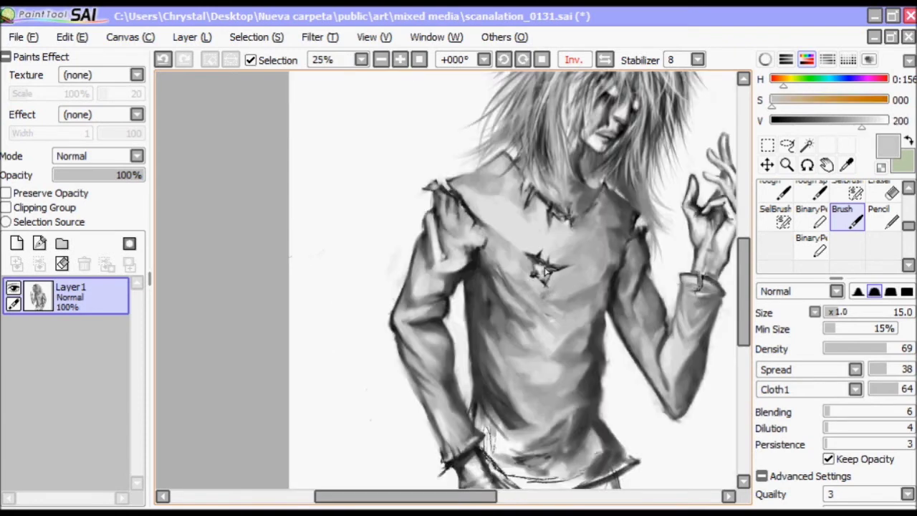
{"action": "left_click", "coordinate": [578, 302], "text": "alt"}
{"action": "scroll", "coordinate": [581, 258], "scroll_direction": "up", "scroll_amount": 1}
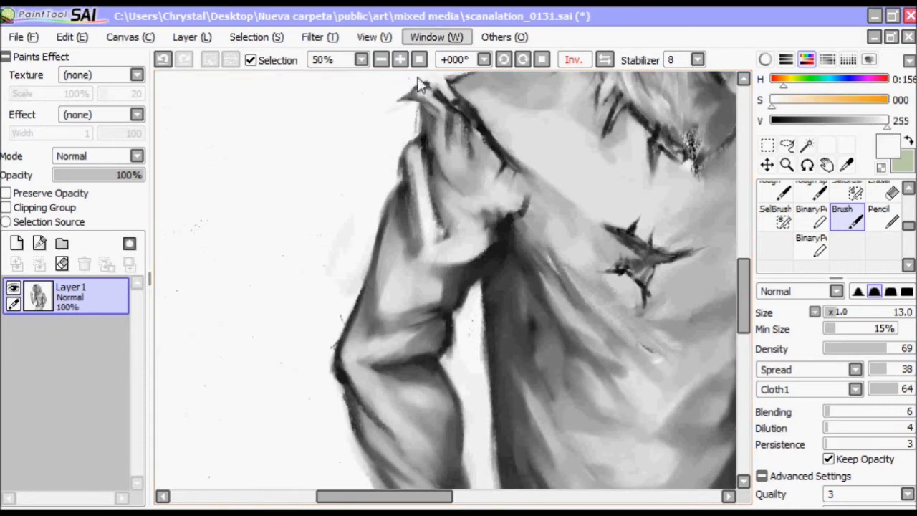
{"action": "left_click", "coordinate": [524, 213], "text": "alt"}
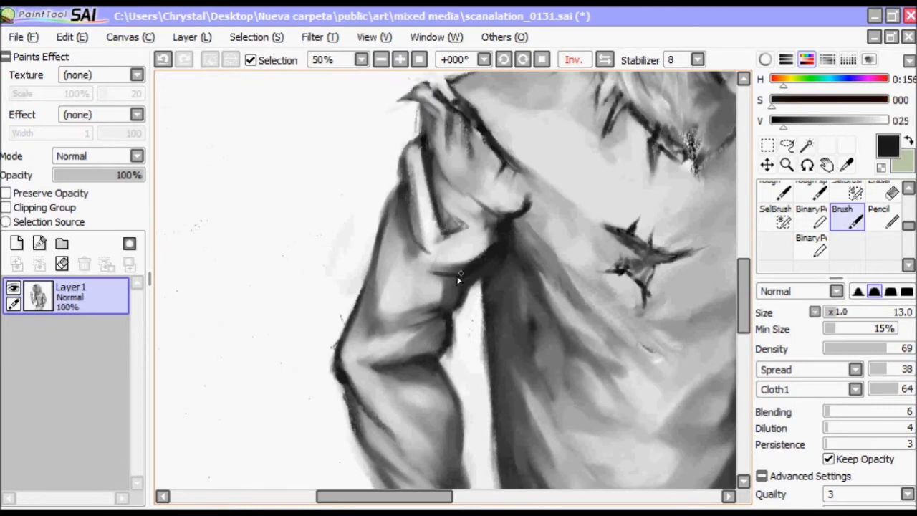
Step: Shade the lower shirt and its side folds with sampled tones at brush size 36 and minimum size 48%
{"action": "scroll", "coordinate": [548, 342], "scroll_direction": "down", "scroll_amount": 2}
{"action": "left_click", "coordinate": [547, 342], "text": "alt"}
{"action": "mouse_move", "coordinate": [555, 380]}
{"action": "left_mouse_down"}
{"action": "mouse_move", "coordinate": [501, 415]}
{"action": "mouse_move", "coordinate": [472, 380]}
{"action": "mouse_move", "coordinate": [530, 423]}
{"action": "mouse_move", "coordinate": [535, 403]}
{"action": "mouse_move", "coordinate": [512, 411]}
{"action": "mouse_move", "coordinate": [523, 376]}
{"action": "mouse_move", "coordinate": [538, 387]}
{"action": "mouse_move", "coordinate": [680, 358]}
{"action": "left_mouse_up"}
{"action": "key", "text": "bracketright"}
{"action": "key", "text": "bracketright"}
{"action": "key", "text": "bracketright"}
{"action": "left_click", "coordinate": [543, 416], "text": "alt"}
{"action": "left_click", "coordinate": [859, 328]}
{"action": "left_click", "coordinate": [550, 363], "text": "alt"}
{"action": "mouse_move", "coordinate": [550, 363]}
{"action": "left_mouse_down"}
{"action": "mouse_move", "coordinate": [505, 397]}
{"action": "mouse_move", "coordinate": [512, 379]}
{"action": "mouse_move", "coordinate": [472, 372]}
{"action": "left_mouse_up"}
{"action": "mouse_move", "coordinate": [476, 294]}
{"action": "left_mouse_down", "text": "alt"}
{"action": "mouse_move", "coordinate": [494, 315]}
{"action": "mouse_move", "coordinate": [494, 390]}
{"action": "mouse_move", "coordinate": [518, 347]}
{"action": "mouse_move", "coordinate": [472, 328]}
{"action": "left_mouse_up", "text": "alt"}
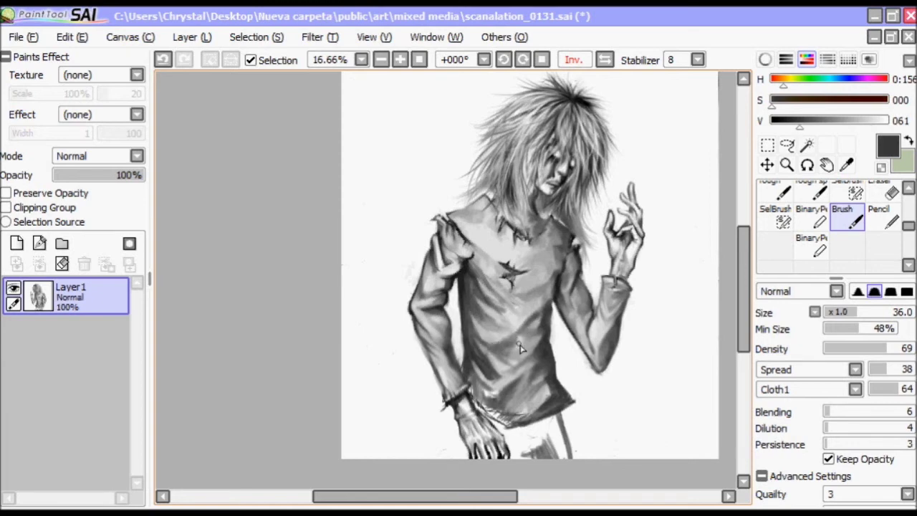
Step: Blend the shirt folds between the chest tear and the hem with sampled light and dark greys
{"action": "left_click_drag", "start_coordinate": [521, 347], "coordinate": [520, 349], "text": "alt"}
{"action": "left_click_drag", "start_coordinate": [565, 236], "coordinate": [523, 396], "text": "alt"}
{"action": "left_click", "coordinate": [634, 366], "text": "alt"}
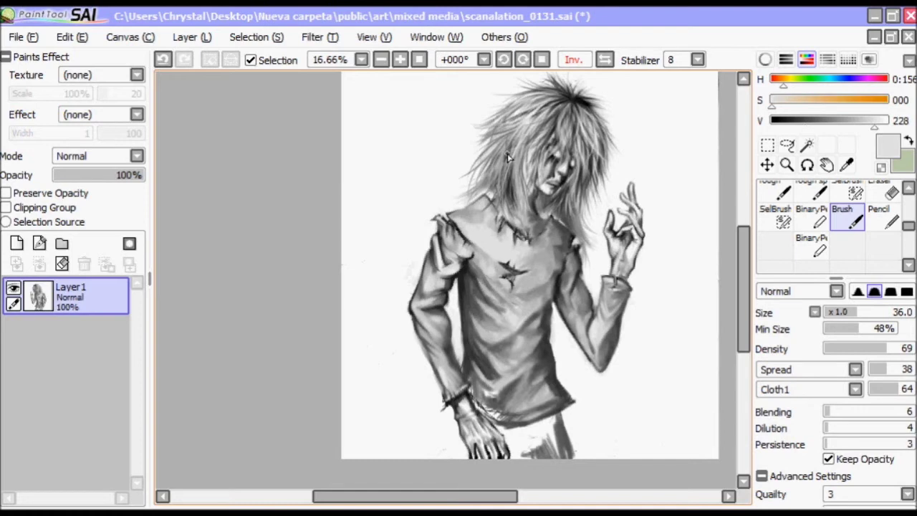
{"action": "left_click_drag", "start_coordinate": [550, 325], "coordinate": [523, 276], "text": "alt"}
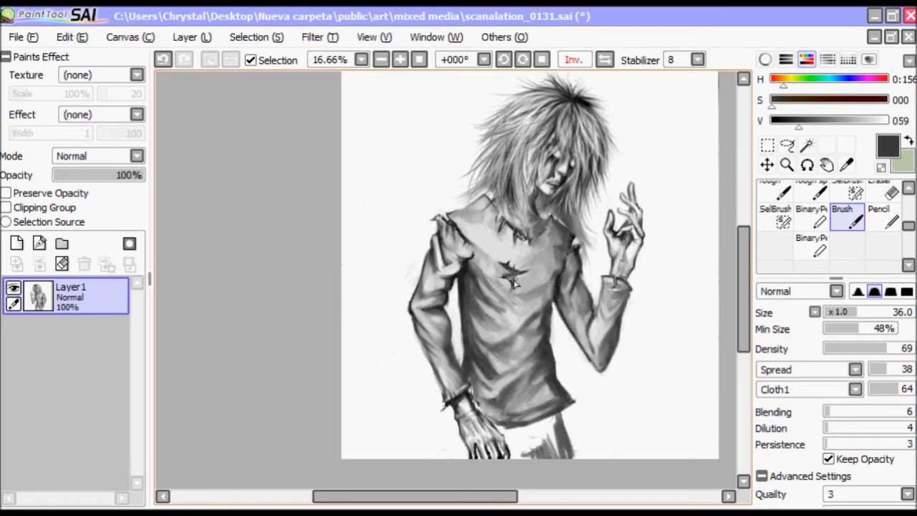
{"action": "left_click_drag", "start_coordinate": [464, 284], "coordinate": [487, 326], "text": "alt"}
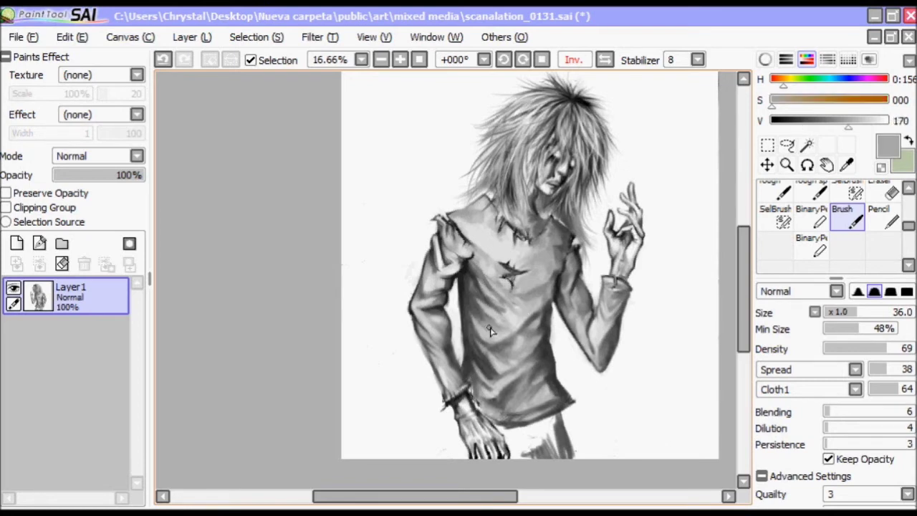
Step: Smooth the shirt hem and the sleeves with sampled greys at brush size 36
{"action": "left_click_drag", "start_coordinate": [546, 352], "coordinate": [445, 242], "text": "alt"}
{"action": "left_click_drag", "start_coordinate": [438, 419], "coordinate": [611, 309], "text": "alt"}
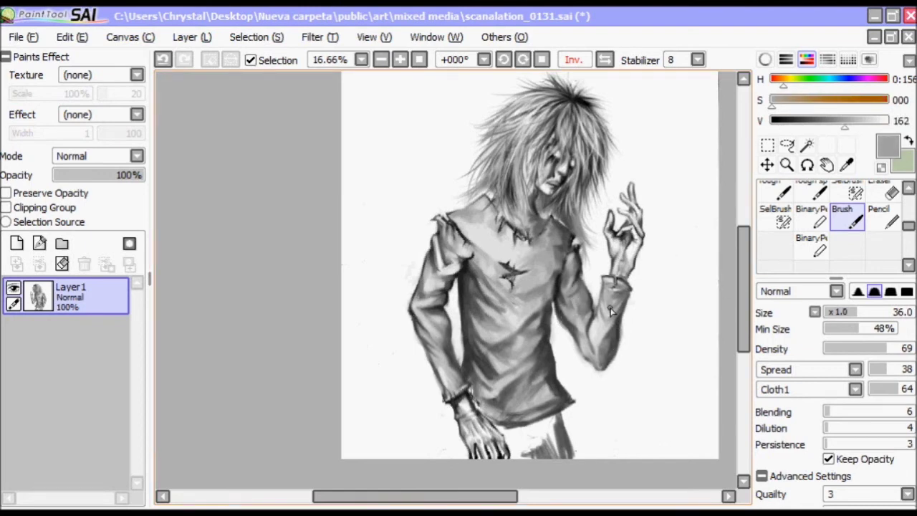
{"action": "mouse_move", "coordinate": [611, 309]}
{"action": "left_mouse_down", "text": "alt"}
{"action": "mouse_move", "coordinate": [517, 388]}
{"action": "mouse_move", "coordinate": [556, 332]}
{"action": "mouse_move", "coordinate": [468, 357]}
{"action": "mouse_move", "coordinate": [462, 337]}
{"action": "mouse_move", "coordinate": [556, 432]}
{"action": "mouse_move", "coordinate": [784, 266]}
{"action": "left_mouse_up", "text": "alt"}
Step: Select the trousers with the selection brush and paint them dark grey at brush size 68
{"action": "left_click", "coordinate": [775, 214]}
{"action": "mouse_move", "coordinate": [565, 441]}
{"action": "left_mouse_down"}
{"action": "mouse_move", "coordinate": [554, 420]}
{"action": "mouse_move", "coordinate": [513, 451]}
{"action": "mouse_move", "coordinate": [537, 441]}
{"action": "left_mouse_up"}
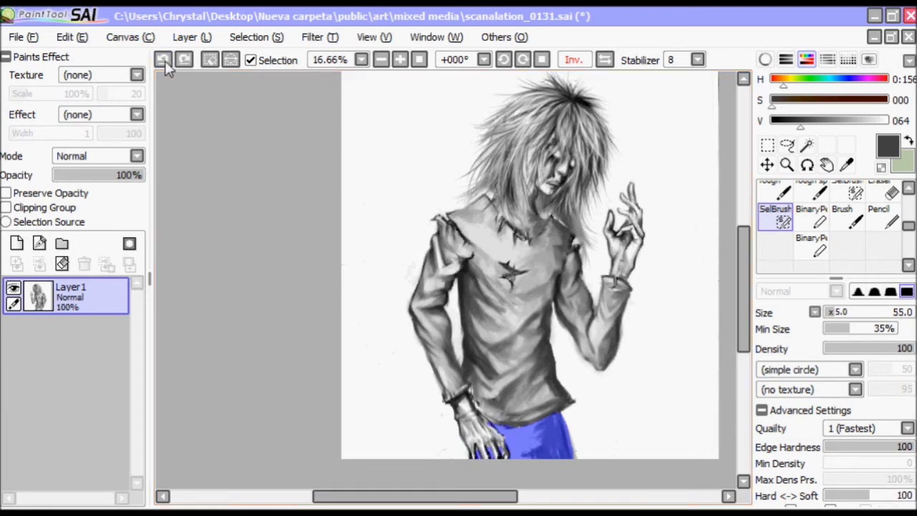
{"action": "left_click", "coordinate": [845, 215]}
{"action": "left_click", "coordinate": [570, 461], "text": "alt"}
{"action": "mouse_move", "coordinate": [570, 460]}
{"action": "left_mouse_down"}
{"action": "mouse_move", "coordinate": [530, 437]}
{"action": "mouse_move", "coordinate": [544, 429]}
{"action": "mouse_move", "coordinate": [516, 444]}
{"action": "mouse_move", "coordinate": [563, 422]}
{"action": "left_mouse_up"}
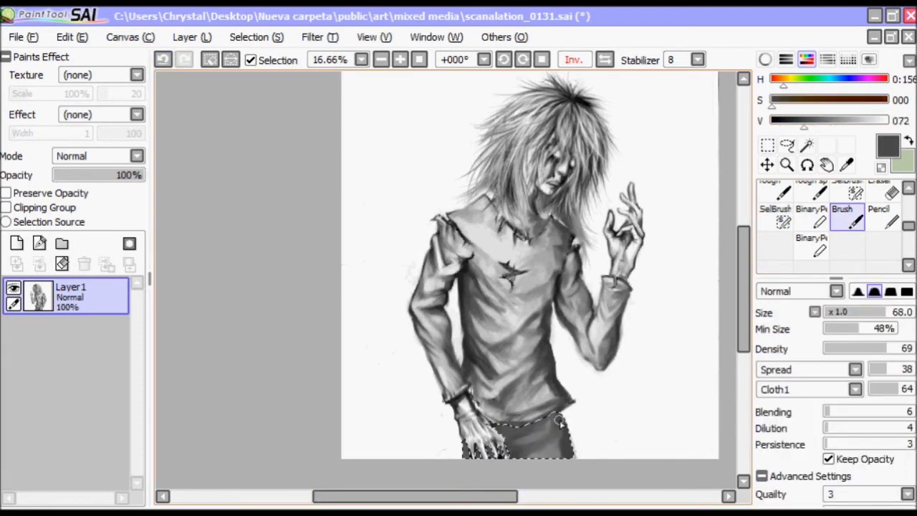
Step: Increase the contrast of the selected trousers with a colour-adjustment filter and clear the selection
{"action": "left_click", "coordinate": [320, 36]}
{"action": "left_click", "coordinate": [350, 68]}
{"action": "left_click_drag", "start_coordinate": [814, 174], "coordinate": [859, 159]}
{"action": "left_click", "coordinate": [837, 277]}
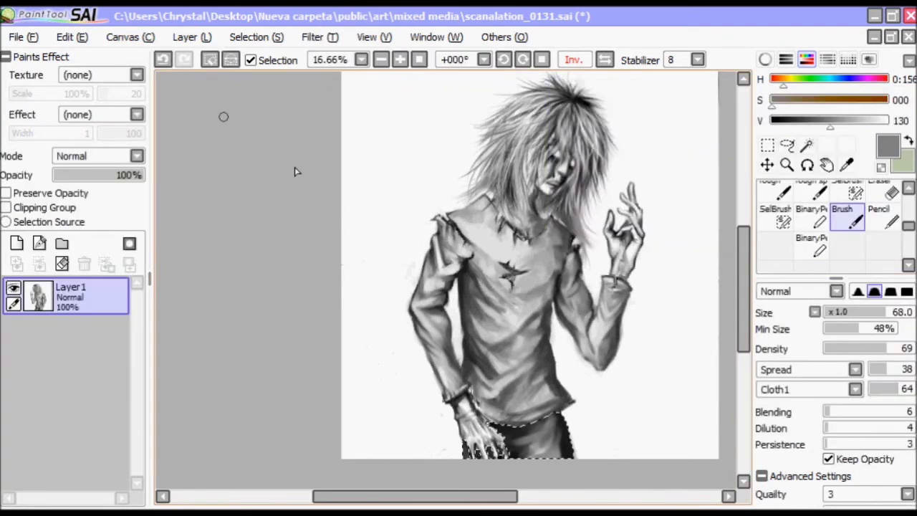
{"action": "left_click", "coordinate": [209, 59]}
Step: Paint the trouser folds and waist below the hem with sampled greys at brush size 22
{"action": "key", "text": "bracketleft"}
{"action": "key", "text": "bracketleft"}
{"action": "key", "text": "bracketleft"}
{"action": "left_click", "coordinate": [528, 439], "text": "alt"}
{"action": "left_click", "coordinate": [510, 450], "text": "alt"}
{"action": "left_click", "coordinate": [557, 394], "text": "alt"}
{"action": "left_click", "coordinate": [527, 457], "text": "alt"}
{"action": "left_click", "coordinate": [521, 455], "text": "alt"}
{"action": "left_click", "coordinate": [551, 438], "text": "alt"}
{"action": "left_click", "coordinate": [561, 424], "text": "alt"}
{"action": "left_click", "coordinate": [538, 448], "text": "alt"}
Step: Darken the shirt's hem corner and the raised sleeve's elbow fold, undoing the last stroke
{"action": "left_click", "coordinate": [595, 398], "text": "alt"}
{"action": "left_click", "coordinate": [551, 392], "text": "alt"}
{"action": "left_click", "coordinate": [544, 391], "text": "alt"}
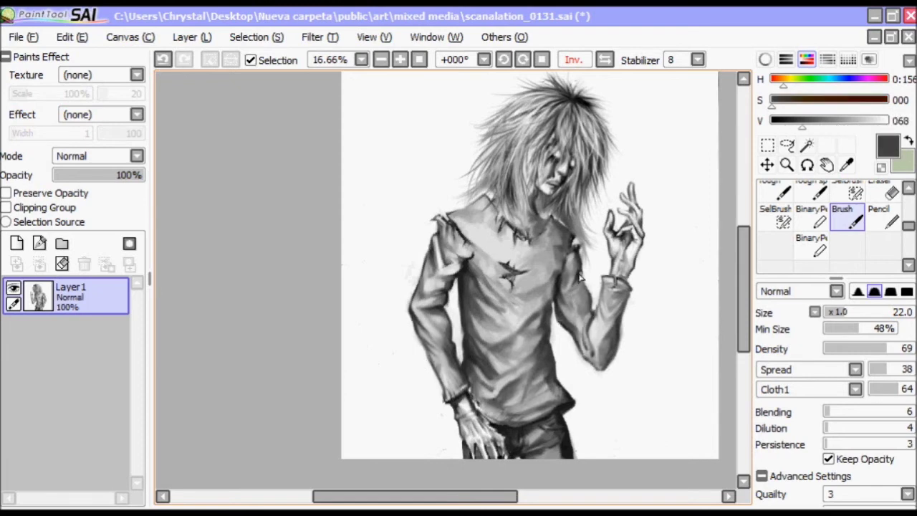
{"action": "key", "text": "ctrl+z"}
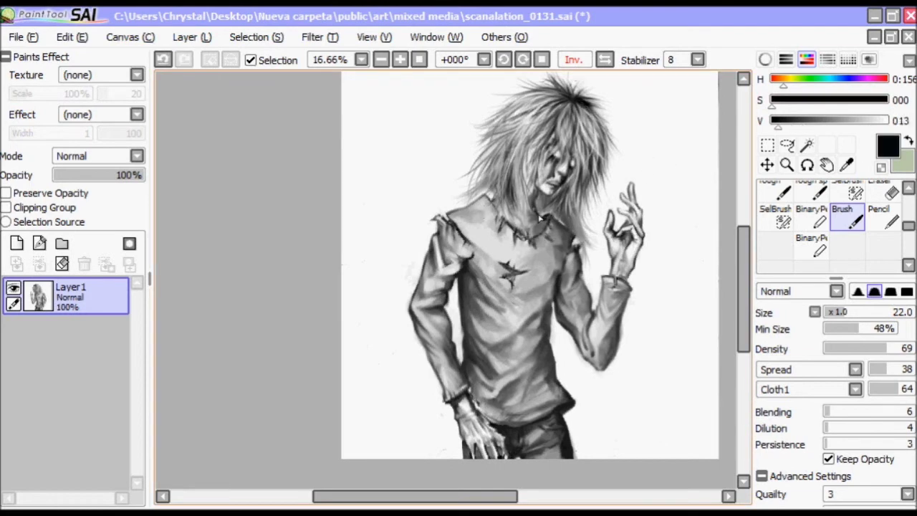
Step: Clean the lowered sleeve's outer edge with sampled tones at brush size 22 and undo the last stroke
{"action": "scroll", "coordinate": [442, 211], "scroll_direction": "up", "scroll_amount": 3}
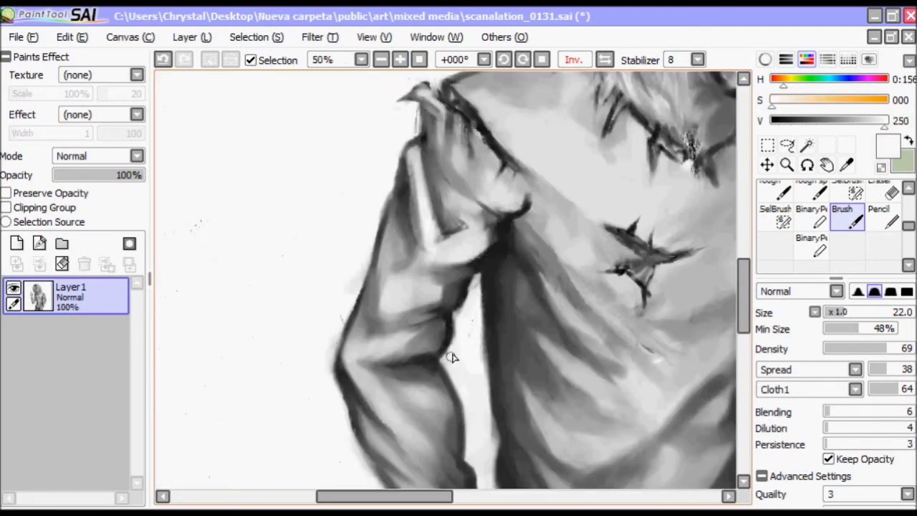
{"action": "left_click", "coordinate": [406, 209], "text": "alt"}
{"action": "left_click", "coordinate": [390, 236], "text": "alt"}
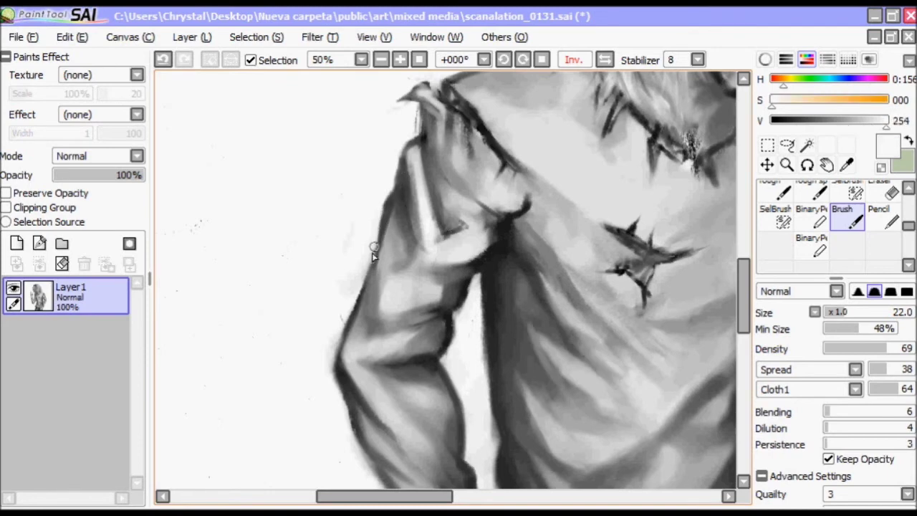
{"action": "scroll", "coordinate": [412, 302], "scroll_direction": "down", "scroll_amount": 3}
{"action": "key", "text": "ctrl+z"}
Step: Deepen the shirt's folds and side shadow with sampled tones and touch up the hair above the shoulder
{"action": "left_click", "coordinate": [530, 303], "text": "alt"}
{"action": "left_click", "coordinate": [556, 295], "text": "alt"}
{"action": "left_click_drag", "start_coordinate": [556, 295], "coordinate": [466, 335]}
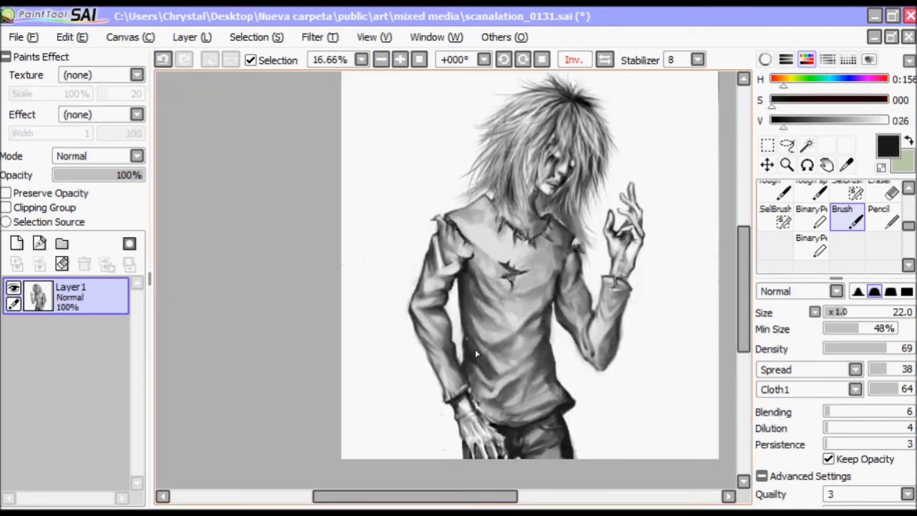
{"action": "left_click", "coordinate": [568, 501]}
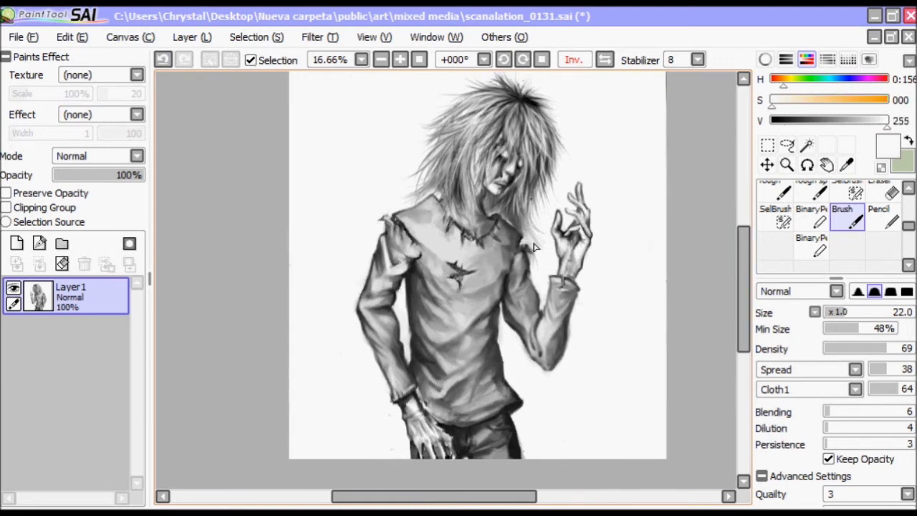
{"action": "left_click", "coordinate": [442, 186], "text": "alt"}
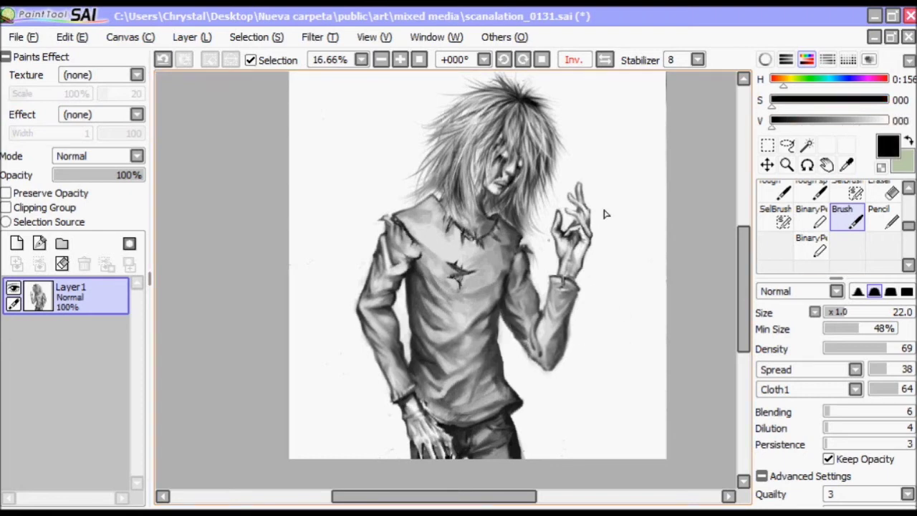
Step: Detail the raised sleeve's cuff and forearm with dark grey at brush size 22
{"action": "scroll", "coordinate": [454, 214], "scroll_direction": "up", "scroll_amount": 1}
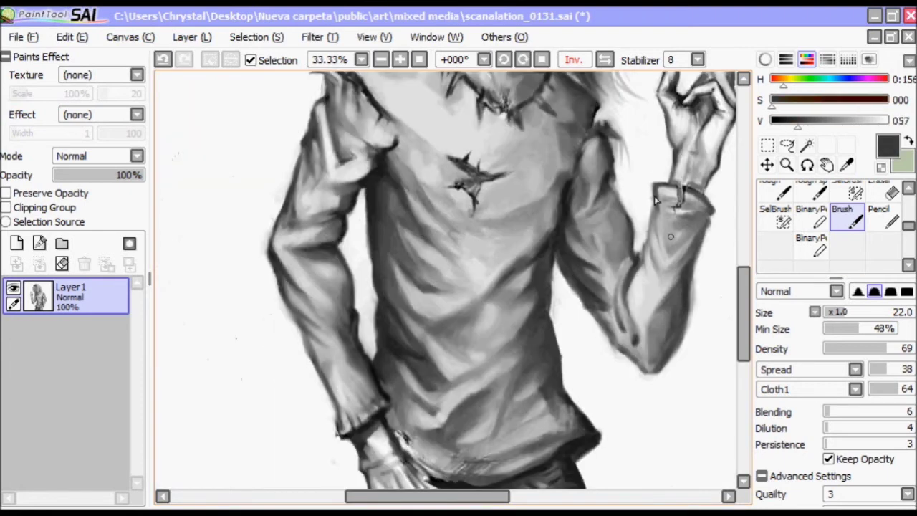
{"action": "scroll", "coordinate": [453, 166], "scroll_direction": "down", "scroll_amount": 3}
{"action": "left_click", "coordinate": [380, 60]}
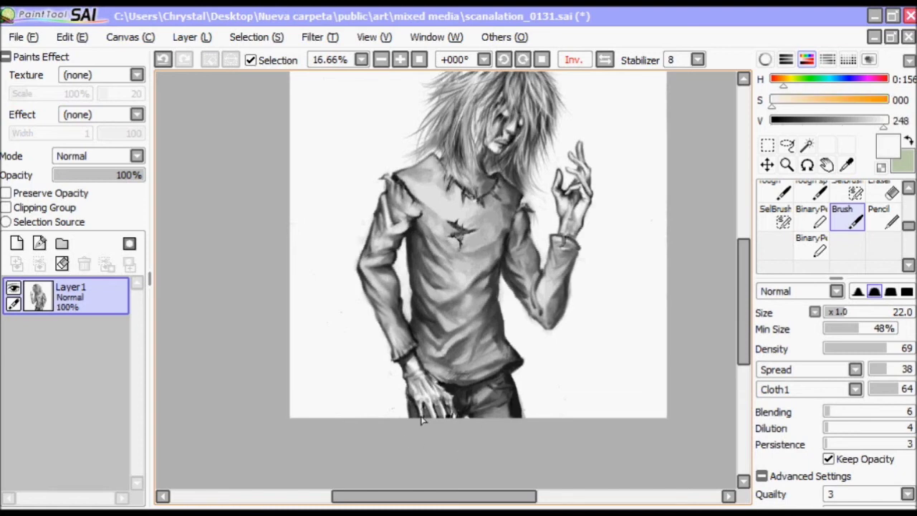
Step: Refine the lowered hand's fingers and the trousers around them with sampled tones
{"action": "key", "text": "ctrl+plus"}
{"action": "scroll", "coordinate": [430, 401], "scroll_direction": "down", "scroll_amount": 3}
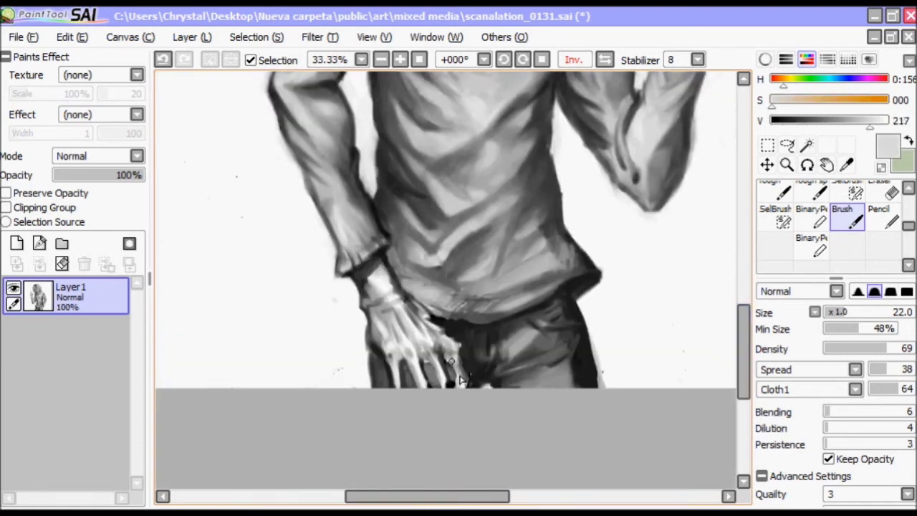
{"action": "left_click", "coordinate": [428, 364], "text": "alt"}
{"action": "mouse_move", "coordinate": [399, 382]}
{"action": "left_mouse_down"}
{"action": "mouse_move", "coordinate": [380, 336]}
{"action": "mouse_move", "coordinate": [368, 371]}
{"action": "left_mouse_up"}
Step: Blend the shirt's hem corner, lower folds and sleeve edges with sampled greys
{"action": "left_click", "coordinate": [573, 305], "text": "alt"}
{"action": "left_click", "coordinate": [526, 252], "text": "alt"}
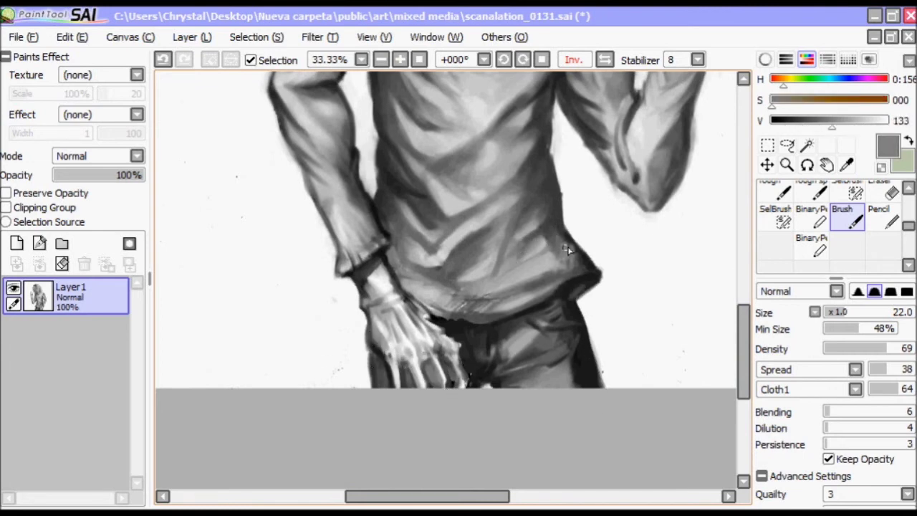
{"action": "left_click_drag", "start_coordinate": [571, 256], "coordinate": [364, 114], "text": "alt"}
{"action": "left_click", "coordinate": [400, 59]}
{"action": "left_click_drag", "start_coordinate": [406, 91], "coordinate": [616, 322], "text": "alt"}
Step: Darken the trousers and touch up the shirt's lower area with sampled tones at brush size 22
{"action": "scroll", "coordinate": [502, 335], "scroll_direction": "down", "scroll_amount": 3}
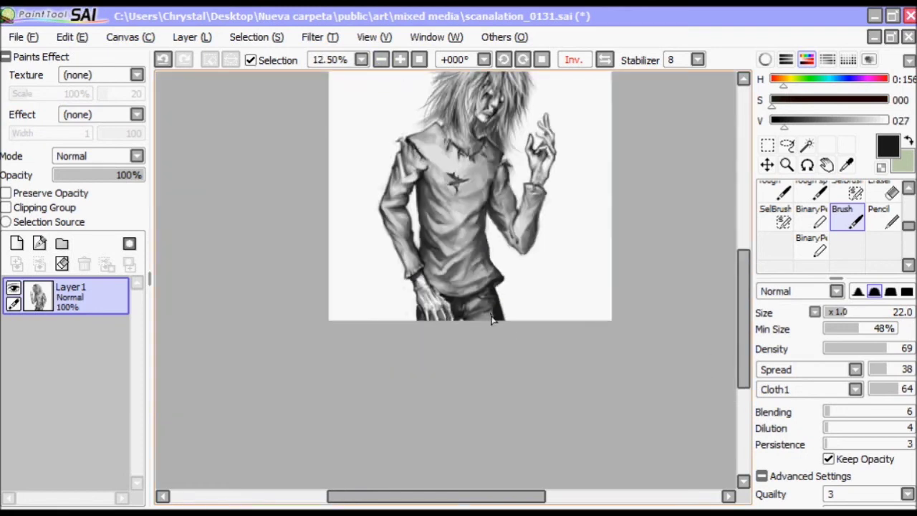
{"action": "mouse_move", "coordinate": [490, 306]}
{"action": "left_mouse_down", "text": "alt"}
{"action": "mouse_move", "coordinate": [553, 285]}
{"action": "mouse_move", "coordinate": [493, 321]}
{"action": "left_mouse_up", "text": "alt"}
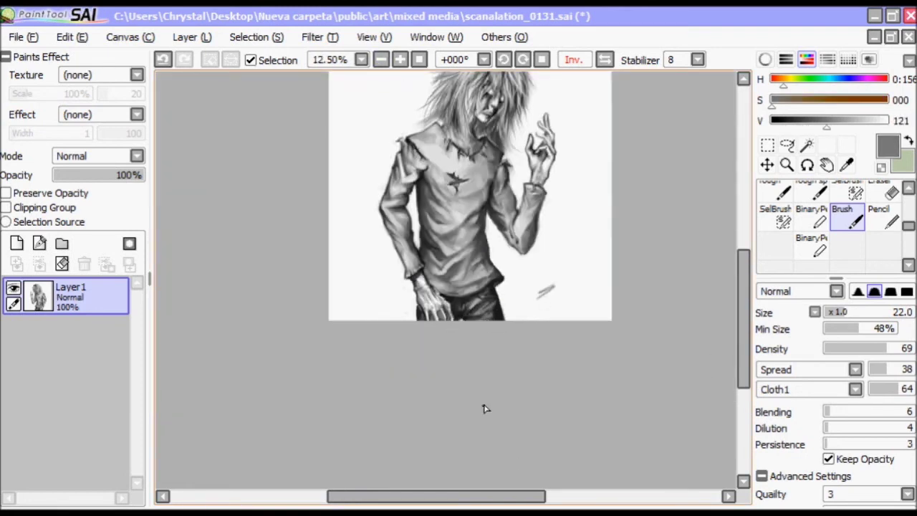
{"action": "scroll", "coordinate": [508, 458], "scroll_direction": "up", "scroll_amount": 3}
{"action": "key", "text": "n"}
{"action": "left_click", "coordinate": [400, 59]}
{"action": "key", "text": "b"}
{"action": "left_click_drag", "start_coordinate": [447, 253], "coordinate": [437, 236], "text": "alt"}
{"action": "left_click", "coordinate": [381, 59]}
Step: Add a new layer in Multiply mode and colour the shirt brown with the Pencil at size 150
{"action": "left_click", "coordinate": [16, 243]}
{"action": "left_click", "coordinate": [136, 155]}
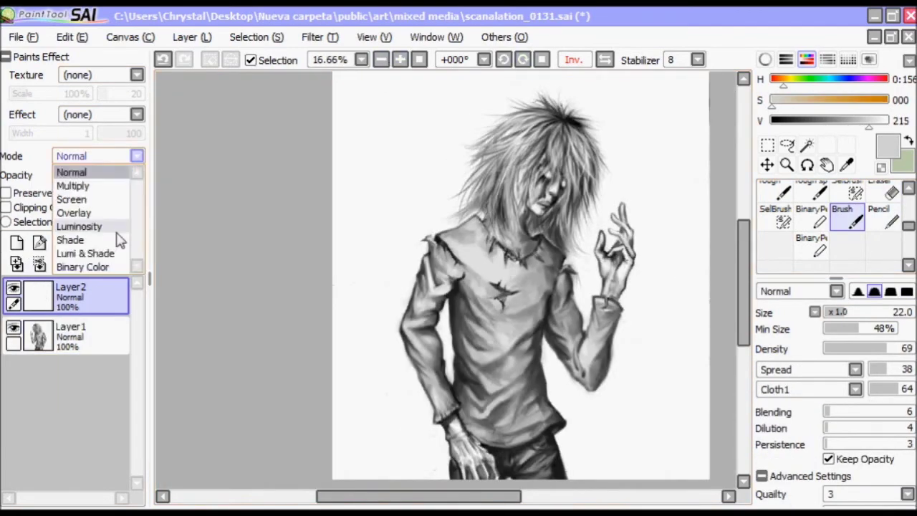
{"action": "left_click", "coordinate": [72, 185]}
{"action": "key", "text": "n"}
{"action": "mouse_move", "coordinate": [501, 301]}
{"action": "left_mouse_down"}
{"action": "mouse_move", "coordinate": [434, 378]}
{"action": "mouse_move", "coordinate": [440, 275]}
{"action": "left_mouse_up"}
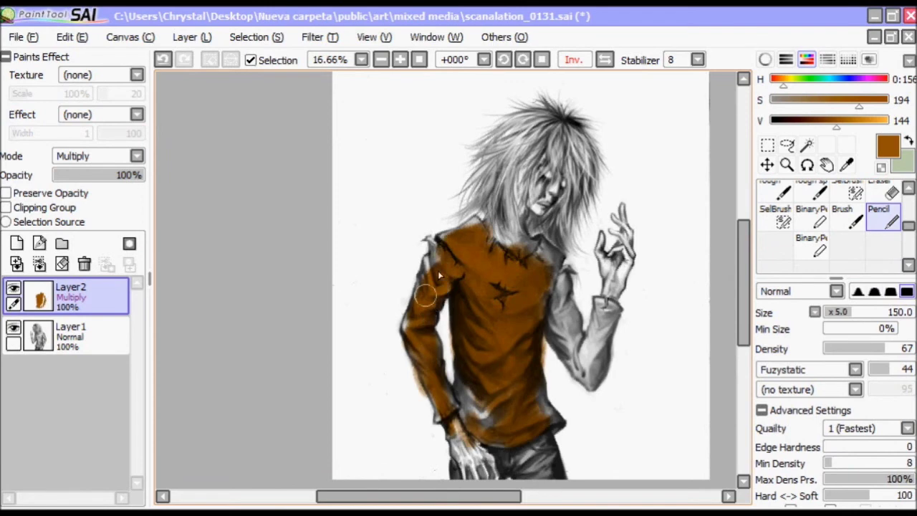
Step: Clear the brown paint and move the Multiply layer below the drawing layer
{"action": "key", "text": "Delete"}
{"action": "left_click_drag", "start_coordinate": [72, 295], "coordinate": [95, 352]}
Step: Lasso around the whole figure and invert the selection to cover the background
{"action": "key", "text": "l"}
{"action": "mouse_move", "coordinate": [571, 480]}
{"action": "left_mouse_down"}
{"action": "mouse_move", "coordinate": [556, 437]}
{"action": "mouse_move", "coordinate": [544, 364]}
{"action": "mouse_move", "coordinate": [617, 341]}
{"action": "mouse_move", "coordinate": [635, 222]}
{"action": "mouse_move", "coordinate": [601, 134]}
{"action": "mouse_move", "coordinate": [553, 87]}
{"action": "mouse_move", "coordinate": [462, 169]}
{"action": "mouse_move", "coordinate": [419, 249]}
{"action": "mouse_move", "coordinate": [446, 475]}
{"action": "left_mouse_up"}
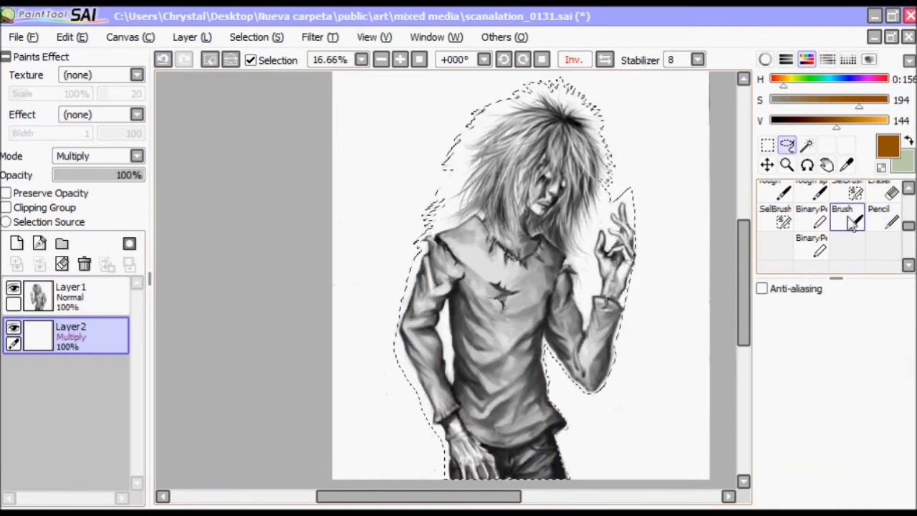
{"action": "left_click", "coordinate": [852, 223]}
{"action": "key", "text": "ctrl+i"}
Step: Paint the selected background on the Multiply layer with dark and mid greys, blending them at brush size 250
{"action": "key", "text": "n"}
{"action": "mouse_move", "coordinate": [401, 215]}
{"action": "left_mouse_down"}
{"action": "mouse_move", "coordinate": [373, 286]}
{"action": "mouse_move", "coordinate": [419, 420]}
{"action": "mouse_move", "coordinate": [703, 333]}
{"action": "mouse_move", "coordinate": [383, 293]}
{"action": "mouse_move", "coordinate": [608, 256]}
{"action": "left_mouse_up"}
{"action": "left_click", "coordinate": [852, 223]}
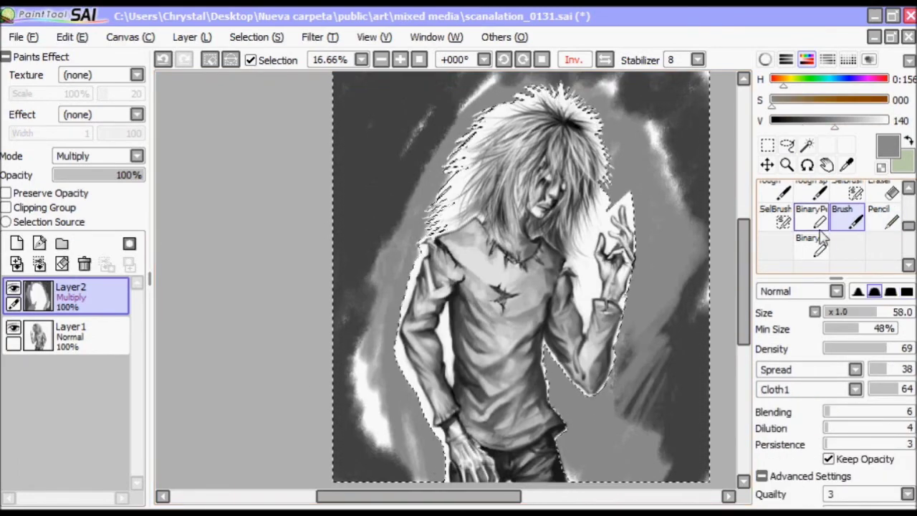
{"action": "mouse_move", "coordinate": [386, 322]}
{"action": "left_mouse_down"}
{"action": "mouse_move", "coordinate": [379, 180]}
{"action": "mouse_move", "coordinate": [401, 429]}
{"action": "mouse_move", "coordinate": [388, 265]}
{"action": "mouse_move", "coordinate": [401, 272]}
{"action": "mouse_move", "coordinate": [386, 300]}
{"action": "mouse_move", "coordinate": [368, 200]}
{"action": "mouse_move", "coordinate": [391, 356]}
{"action": "mouse_move", "coordinate": [368, 423]}
{"action": "mouse_move", "coordinate": [429, 179]}
{"action": "mouse_move", "coordinate": [401, 144]}
{"action": "mouse_move", "coordinate": [414, 95]}
{"action": "left_mouse_up"}
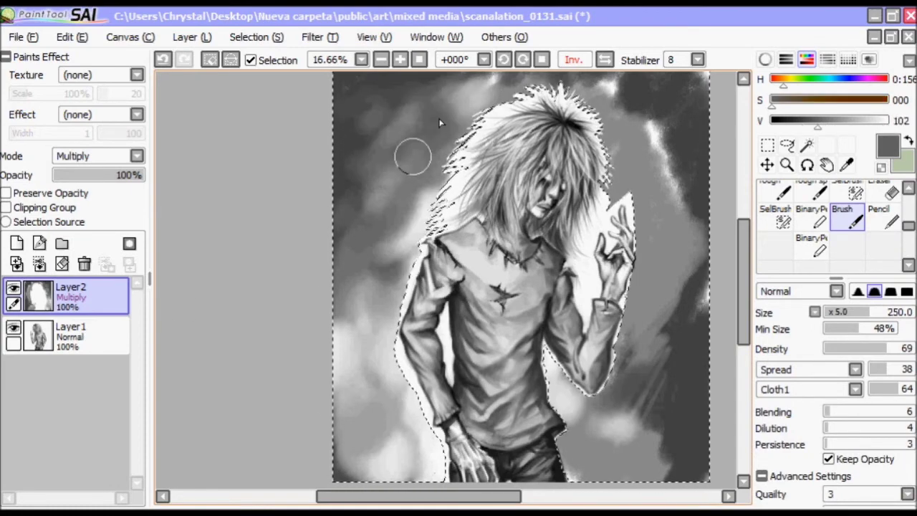
Step: Clear the background paint, merge the Multiply layer into the drawing and remove the selection
{"action": "key", "text": "Delete"}
{"action": "key", "text": "ctrl+e"}
{"action": "key", "text": "ctrl+d"}
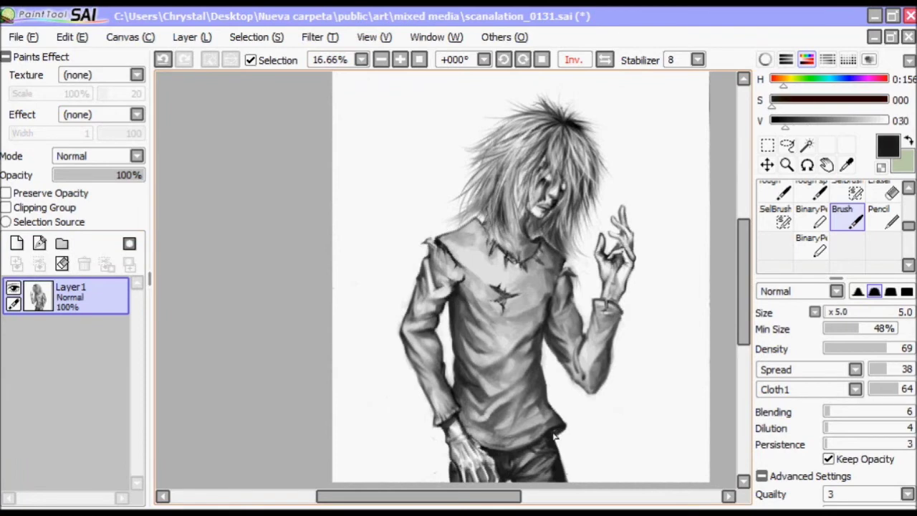
Step: Refine the shirt hem and trouser edges with the Pencil and Brush in dark greys, raising the brush size to 15
{"action": "scroll", "coordinate": [422, 297], "scroll_direction": "up", "scroll_amount": 3}
{"action": "key", "text": "n"}
{"action": "left_click_drag", "start_coordinate": [308, 315], "coordinate": [318, 221]}
{"action": "left_click_drag", "start_coordinate": [297, 272], "coordinate": [317, 252]}
{"action": "left_click_drag", "start_coordinate": [458, 265], "coordinate": [500, 462]}
{"action": "left_click", "coordinate": [419, 222], "text": "alt"}
{"action": "left_click_drag", "start_coordinate": [391, 100], "coordinate": [372, 164]}
{"action": "key", "text": "b"}
{"action": "mouse_move", "coordinate": [386, 108]}
{"action": "left_mouse_down"}
{"action": "mouse_move", "coordinate": [396, 222]}
{"action": "mouse_move", "coordinate": [417, 229]}
{"action": "mouse_move", "coordinate": [401, 200]}
{"action": "mouse_move", "coordinate": [432, 213]}
{"action": "mouse_move", "coordinate": [369, 209]}
{"action": "mouse_move", "coordinate": [384, 192]}
{"action": "mouse_move", "coordinate": [376, 125]}
{"action": "left_mouse_up"}
{"action": "left_click", "coordinate": [398, 222], "text": "alt"}
{"action": "scroll", "coordinate": [442, 251], "scroll_direction": "down", "scroll_amount": 3}
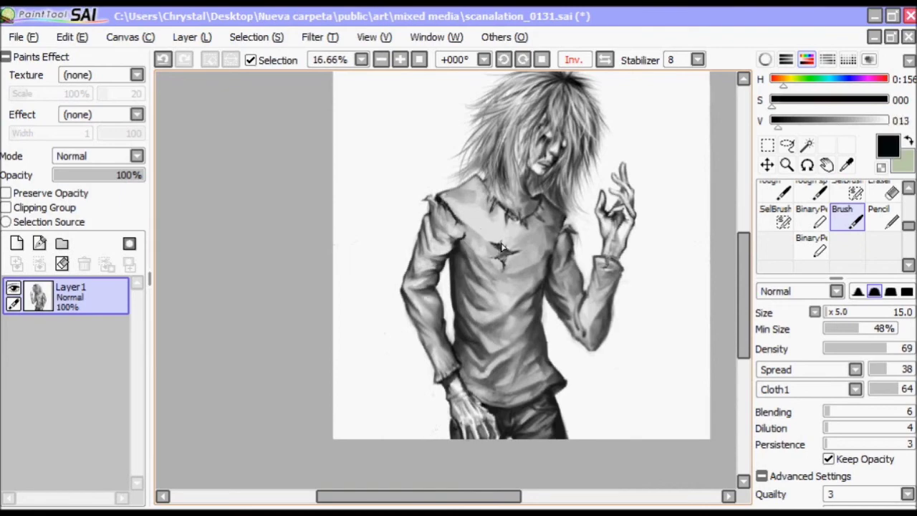
Step: Deepen the shading of the lower shirt folds and hem with sampled greys at brush size 25
{"action": "scroll", "coordinate": [624, 180], "scroll_direction": "up", "scroll_amount": 2}
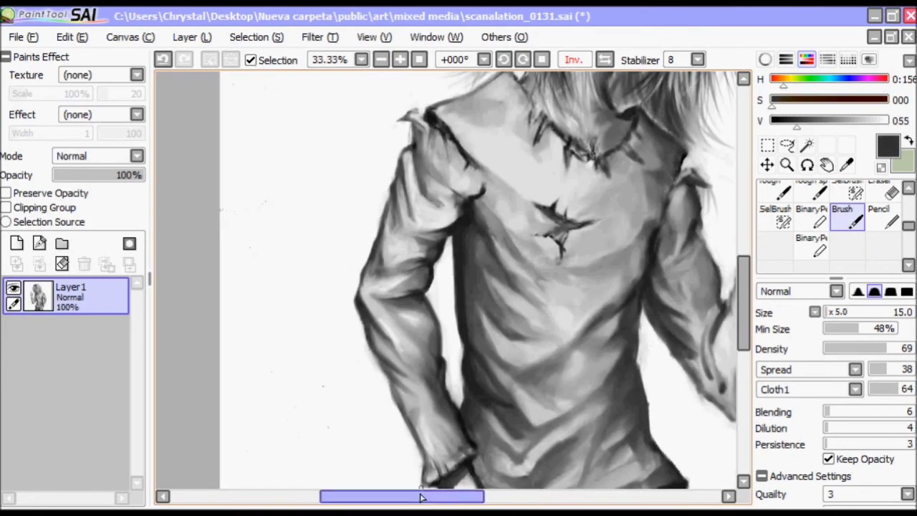
{"action": "left_click_drag", "start_coordinate": [458, 322], "coordinate": [401, 215]}
{"action": "left_click", "coordinate": [372, 418], "text": "alt"}
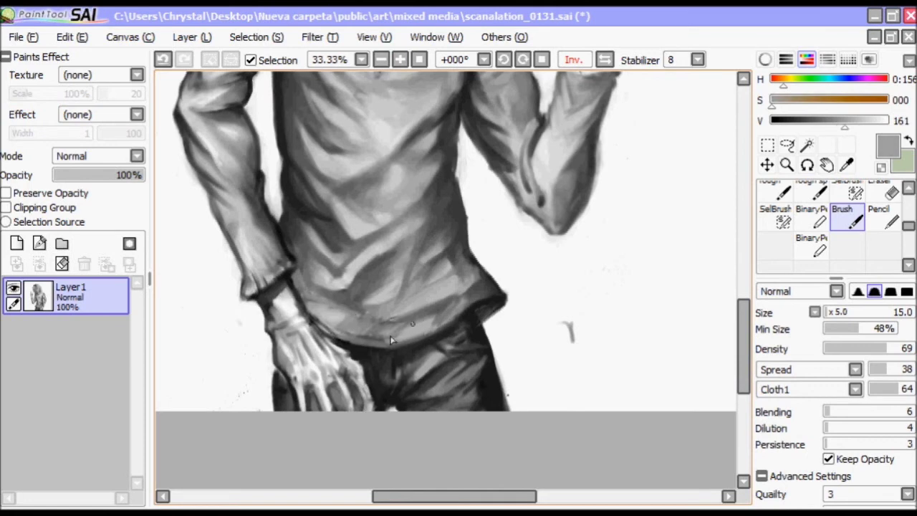
{"action": "key", "text": "bracketright"}
{"action": "key", "text": "bracketright"}
{"action": "left_click", "coordinate": [305, 285], "text": "alt"}
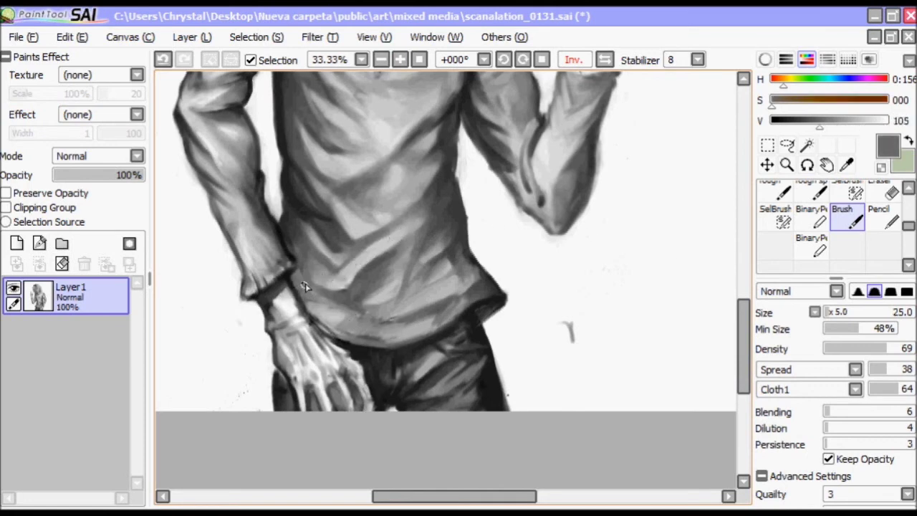
{"action": "left_click", "coordinate": [299, 379], "text": "alt"}
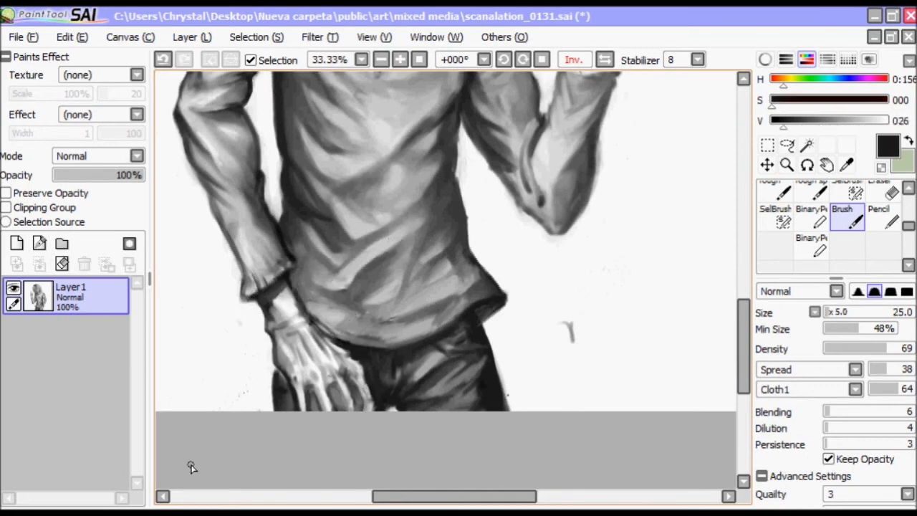
{"action": "scroll", "coordinate": [192, 467], "scroll_direction": "up", "scroll_amount": 1}
{"action": "left_click", "coordinate": [379, 348], "text": "alt"}
{"action": "left_click", "coordinate": [258, 184], "text": "alt"}
{"action": "scroll", "coordinate": [217, 237], "scroll_direction": "down", "scroll_amount": 3}
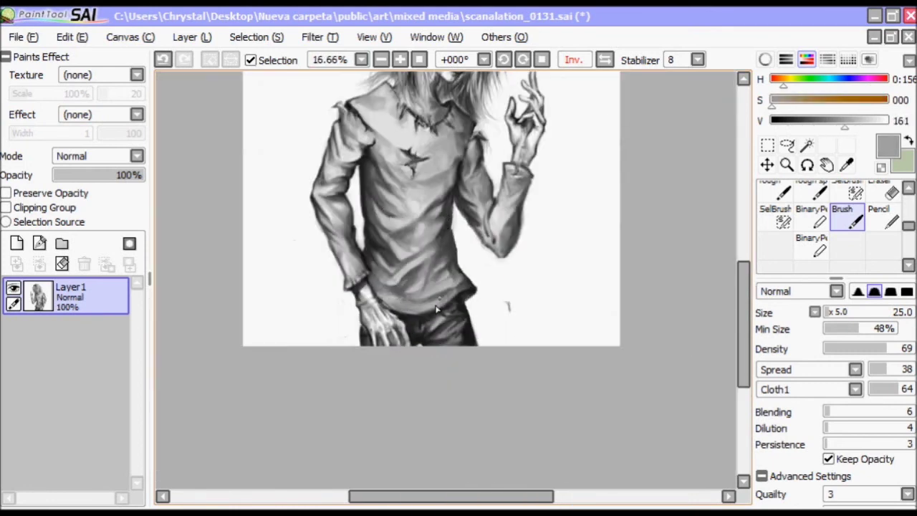
Step: Set the Brush blending to 17, dilution to 0 and persistence to 5, and shade the shirt's side and trousers
{"action": "scroll", "coordinate": [387, 81], "scroll_direction": "down", "scroll_amount": 3}
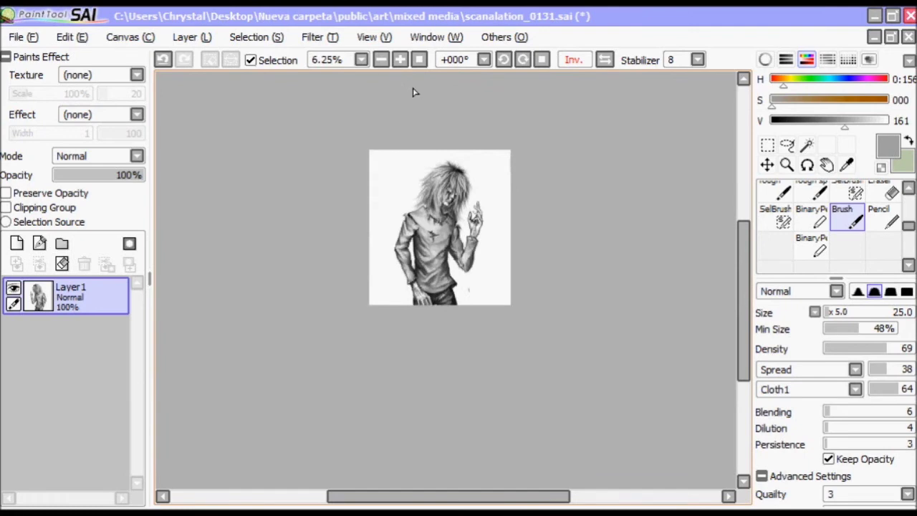
{"action": "left_click", "coordinate": [400, 60]}
{"action": "left_click", "coordinate": [400, 60]}
{"action": "left_click", "coordinate": [400, 60]}
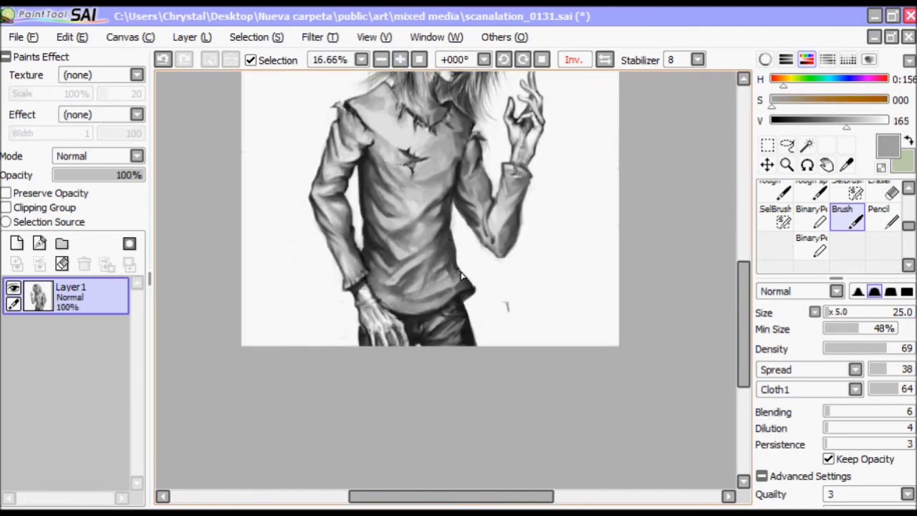
{"action": "left_click", "coordinate": [454, 194], "text": "alt"}
{"action": "scroll", "coordinate": [380, 400], "scroll_direction": "up", "scroll_amount": 1}
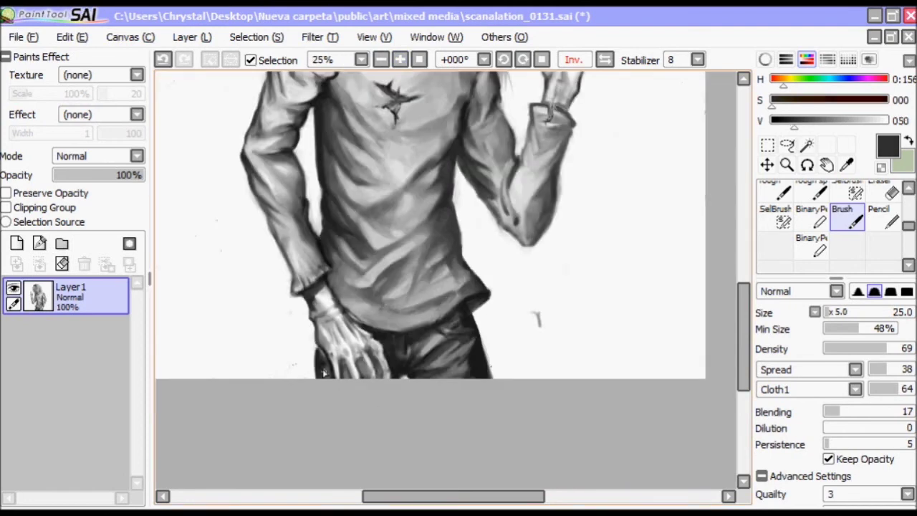
{"action": "left_click", "coordinate": [455, 342], "text": "alt"}
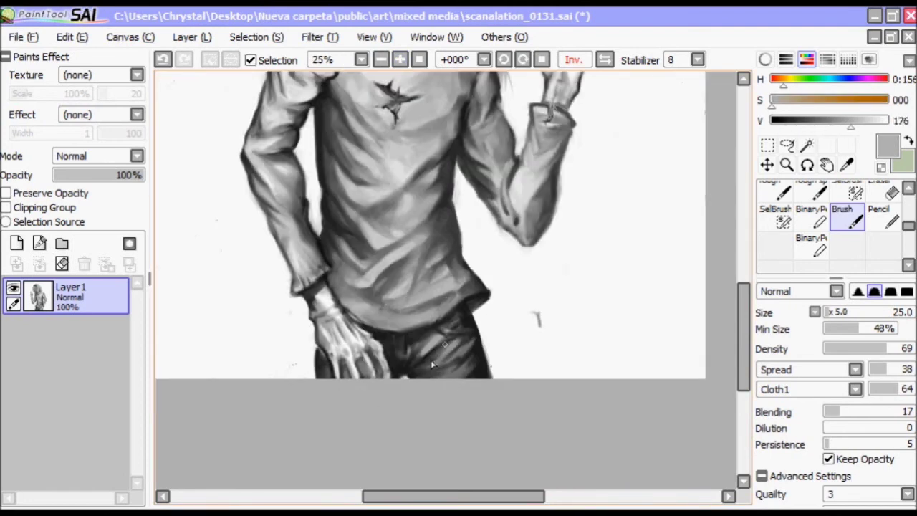
{"action": "left_click_drag", "start_coordinate": [432, 324], "coordinate": [336, 369], "text": "alt"}
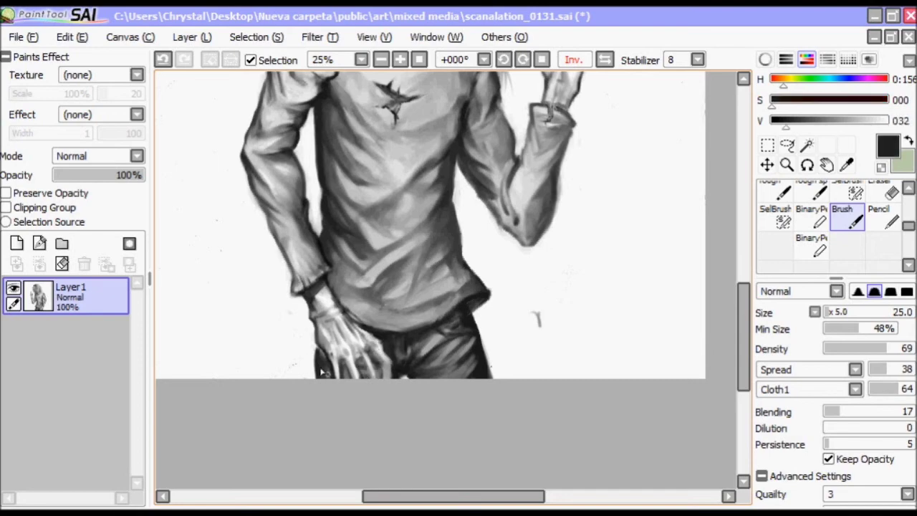
Step: Show the Navigator and clean up the shirt hem's outer corner with the Pencil at size 25 in a rotated view
{"action": "left_click_drag", "start_coordinate": [384, 88], "coordinate": [459, 215], "text": "alt"}
{"action": "left_click", "coordinate": [435, 36]}
{"action": "left_click", "coordinate": [420, 168]}
{"action": "scroll", "coordinate": [246, 160], "scroll_direction": "up", "scroll_amount": 5}
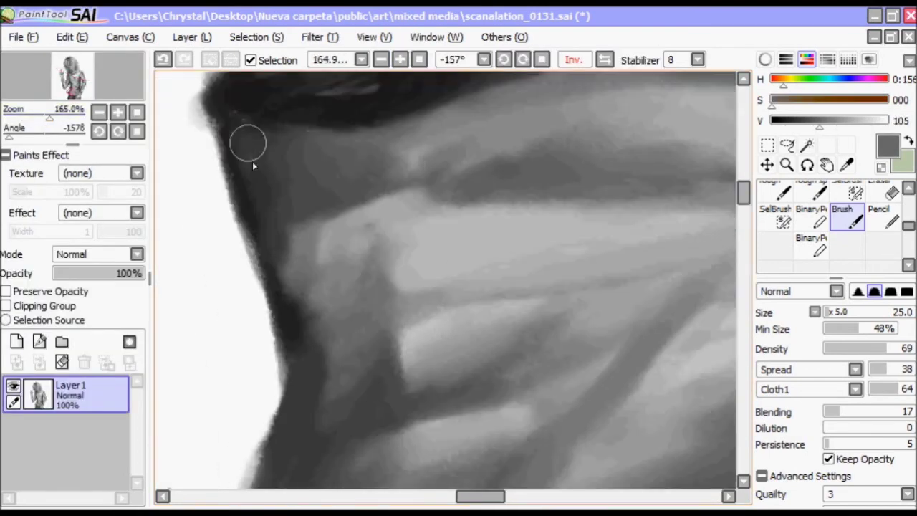
{"action": "key", "text": "n"}
{"action": "left_click", "coordinate": [197, 153], "text": "alt"}
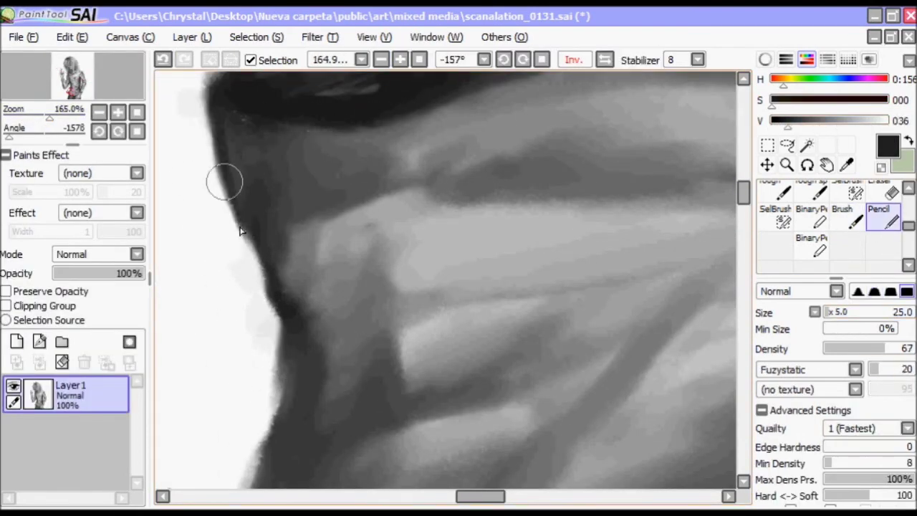
{"action": "scroll", "coordinate": [270, 281], "scroll_direction": "down", "scroll_amount": 4}
Step: Touch up the trousers around the lowered hand with dark grey using the Brush at size 5
{"action": "left_click", "coordinate": [522, 59]}
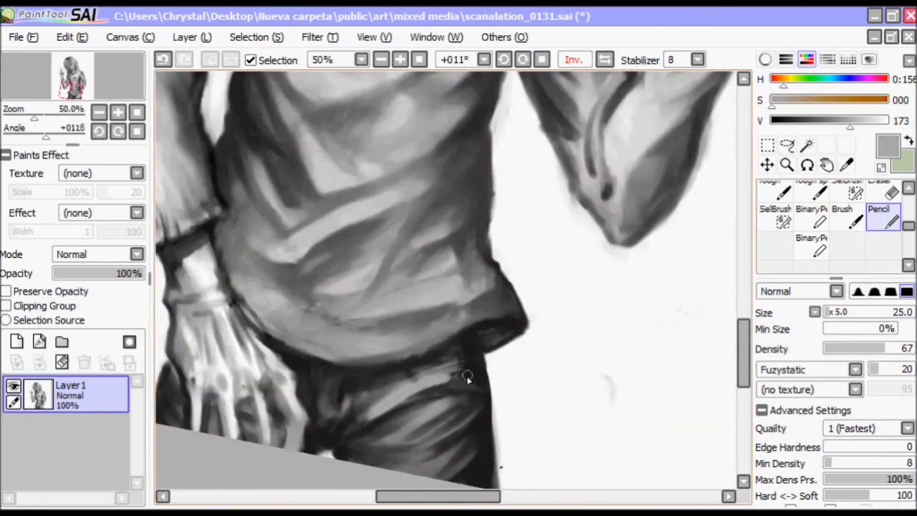
{"action": "left_click", "coordinate": [847, 224]}
{"action": "left_click", "coordinate": [351, 447], "text": "alt"}
{"action": "mouse_move", "coordinate": [286, 419]}
{"action": "left_mouse_down"}
{"action": "mouse_move", "coordinate": [284, 443]}
{"action": "mouse_move", "coordinate": [248, 380]}
{"action": "left_mouse_up"}
{"action": "left_click", "coordinate": [258, 400], "text": "alt"}
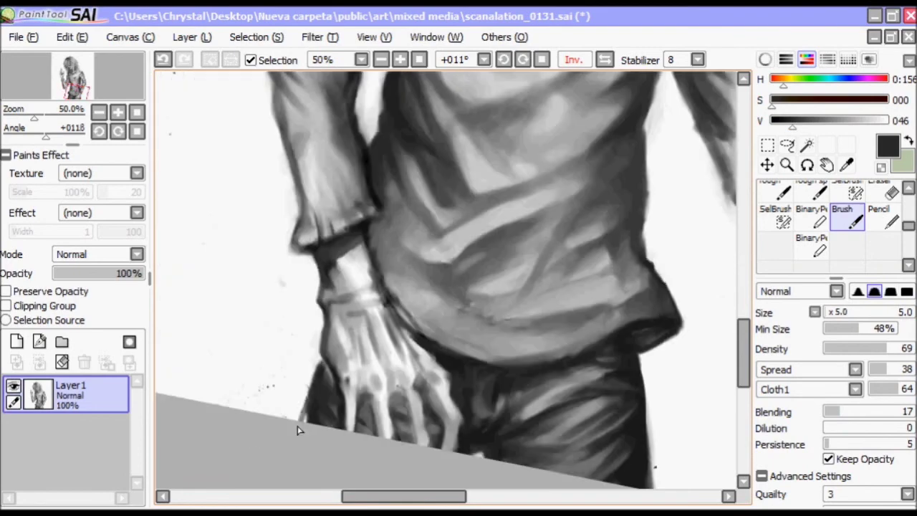
Step: Reset the canvas rotation, mirror the view horizontally and touch up the shirt's shading
{"action": "scroll", "coordinate": [429, 272], "scroll_direction": "down", "scroll_amount": 3}
{"action": "key", "text": "Home"}
{"action": "key", "text": "h"}
{"action": "left_click", "coordinate": [373, 347], "text": "alt"}
{"action": "scroll", "coordinate": [415, 336], "scroll_direction": "up", "scroll_amount": 4}
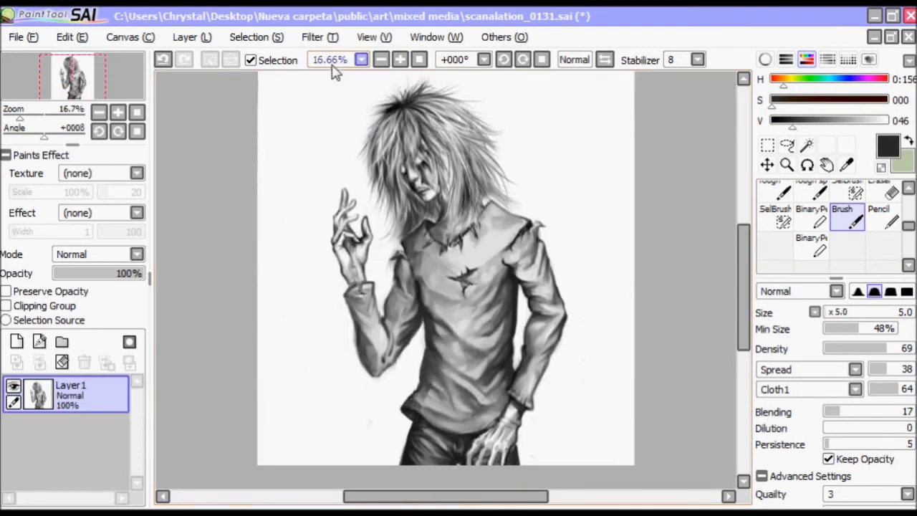
{"action": "left_click", "coordinate": [437, 335], "text": "alt"}
{"action": "left_click_drag", "start_coordinate": [501, 299], "coordinate": [476, 312]}
{"action": "left_click_drag", "start_coordinate": [509, 281], "coordinate": [507, 319]}
Step: Shade and outline the raised hand's fingers with sampled greys, increasing the brush size to 10
{"action": "scroll", "coordinate": [502, 301], "scroll_direction": "up", "scroll_amount": 5}
{"action": "left_click", "coordinate": [502, 215], "text": "alt"}
{"action": "scroll", "coordinate": [458, 286], "scroll_direction": "up", "scroll_amount": 1}
{"action": "left_click", "coordinate": [450, 174], "text": "alt"}
{"action": "mouse_move", "coordinate": [419, 218]}
{"action": "left_mouse_down"}
{"action": "mouse_move", "coordinate": [433, 152]}
{"action": "mouse_move", "coordinate": [446, 205]}
{"action": "left_mouse_up"}
{"action": "left_click_drag", "start_coordinate": [430, 143], "coordinate": [440, 186]}
{"action": "left_click", "coordinate": [418, 148], "text": "alt"}
{"action": "left_click", "coordinate": [430, 179], "text": "alt"}
{"action": "mouse_move", "coordinate": [417, 148]}
{"action": "left_mouse_down"}
{"action": "mouse_move", "coordinate": [430, 179]}
{"action": "mouse_move", "coordinate": [442, 181]}
{"action": "left_mouse_up"}
{"action": "key", "text": "bracketright"}
{"action": "left_click", "coordinate": [433, 370], "text": "alt"}
{"action": "left_click", "coordinate": [419, 376], "text": "alt"}
{"action": "left_click", "coordinate": [397, 381], "text": "alt"}
{"action": "left_click", "coordinate": [378, 388], "text": "alt"}
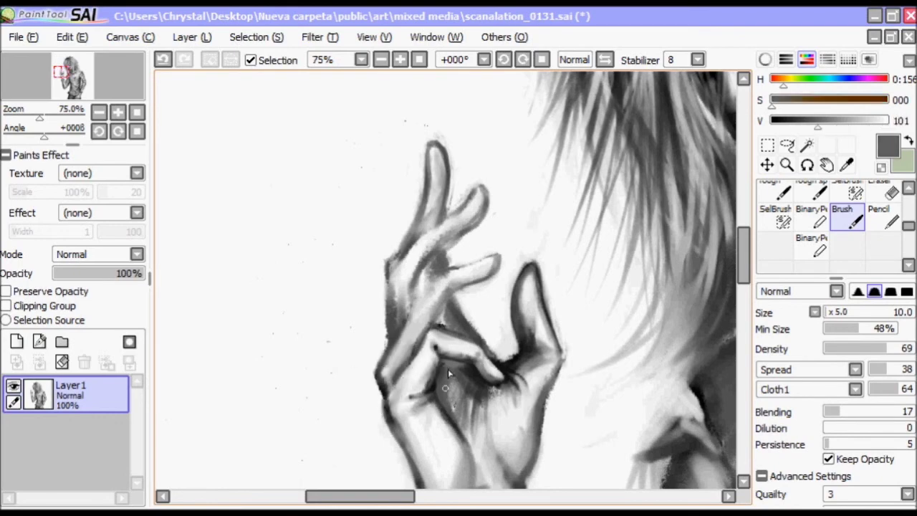
Step: Blend the greys across the raised hand's palm and bent fingers
{"action": "scroll", "coordinate": [447, 368], "scroll_direction": "up", "scroll_amount": 2}
{"action": "left_click_drag", "start_coordinate": [401, 308], "coordinate": [435, 375]}
{"action": "left_click", "coordinate": [501, 247], "text": "alt"}
{"action": "mouse_move", "coordinate": [487, 258]}
{"action": "left_mouse_down"}
{"action": "mouse_move", "coordinate": [527, 249]}
{"action": "mouse_move", "coordinate": [436, 292]}
{"action": "mouse_move", "coordinate": [470, 296]}
{"action": "mouse_move", "coordinate": [469, 218]}
{"action": "left_mouse_up"}
{"action": "left_click", "coordinate": [470, 297], "text": "alt"}
{"action": "scroll", "coordinate": [470, 297], "scroll_direction": "down", "scroll_amount": 3}
{"action": "left_click", "coordinate": [500, 331], "text": "alt"}
Step: Darken the shirt collar's edge and the torn shoulder seam beside the raised hand
{"action": "left_click", "coordinate": [401, 294], "text": "alt"}
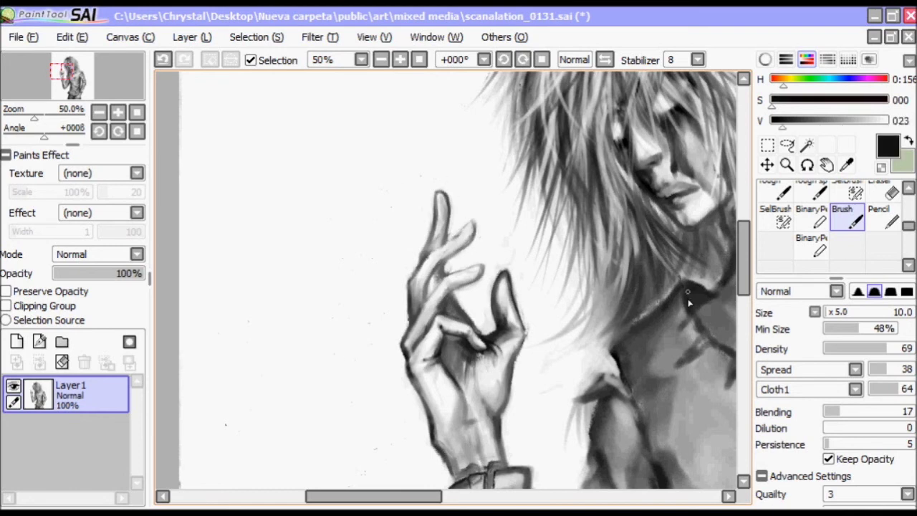
{"action": "left_click", "coordinate": [616, 337], "text": "alt"}
{"action": "left_click_drag", "start_coordinate": [623, 351], "coordinate": [588, 402]}
Step: Paint light highlights and mid-grey shadows along the raised hand's fingers at brush size 10
{"action": "left_click", "coordinate": [471, 214], "text": "alt"}
{"action": "left_click", "coordinate": [479, 346], "text": "alt"}
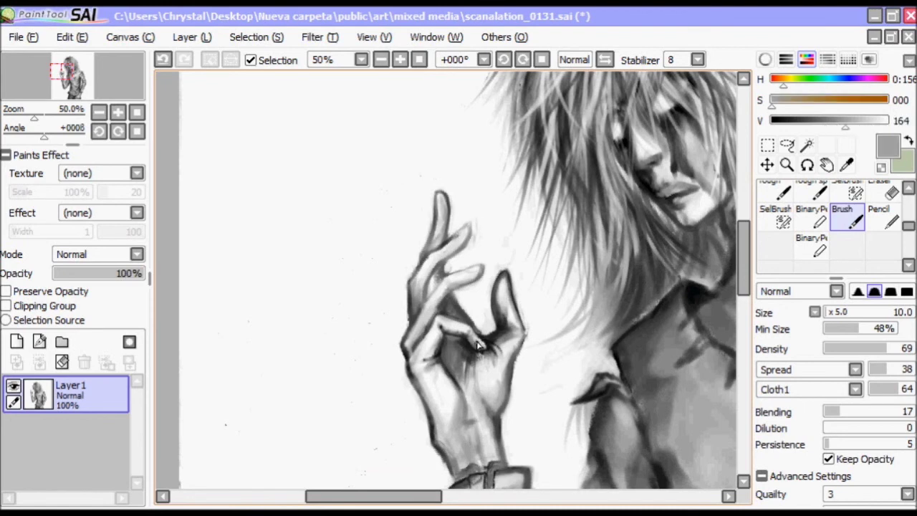
{"action": "left_click", "coordinate": [439, 207], "text": "alt"}
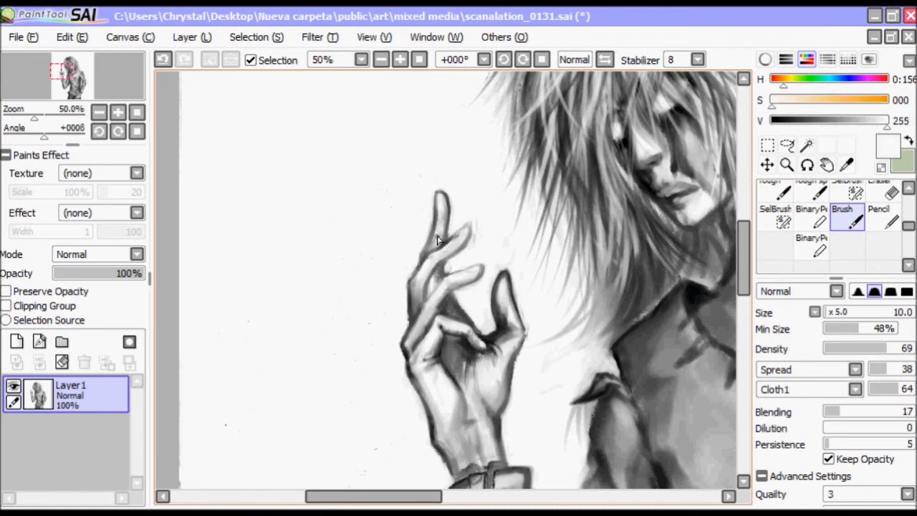
{"action": "left_click", "coordinate": [458, 245], "text": "alt"}
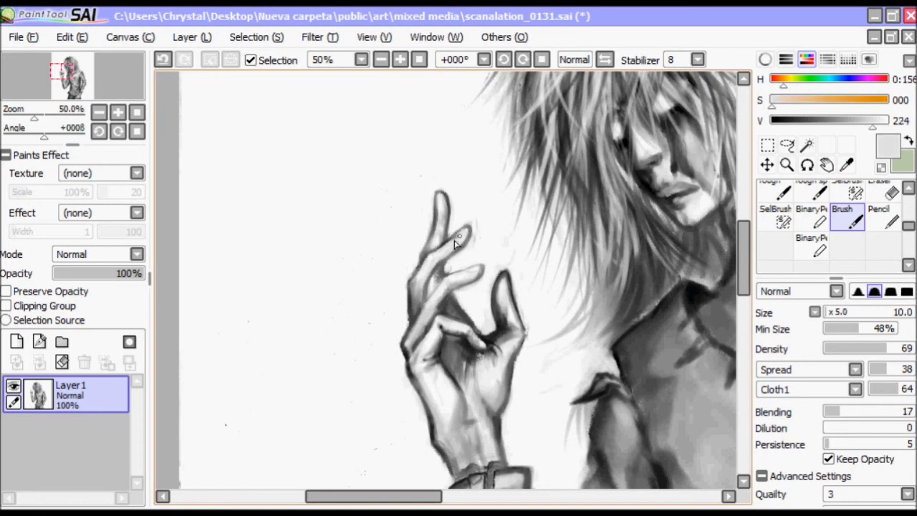
{"action": "left_click", "coordinate": [490, 349], "text": "alt"}
{"action": "left_click", "coordinate": [442, 215], "text": "alt"}
{"action": "left_click_drag", "start_coordinate": [443, 213], "coordinate": [438, 242]}
{"action": "left_click_drag", "start_coordinate": [430, 275], "coordinate": [437, 308]}
{"action": "left_click_drag", "start_coordinate": [451, 249], "coordinate": [424, 301]}
{"action": "left_click", "coordinate": [430, 286], "text": "alt"}
{"action": "scroll", "coordinate": [392, 292], "scroll_direction": "down", "scroll_amount": 3}
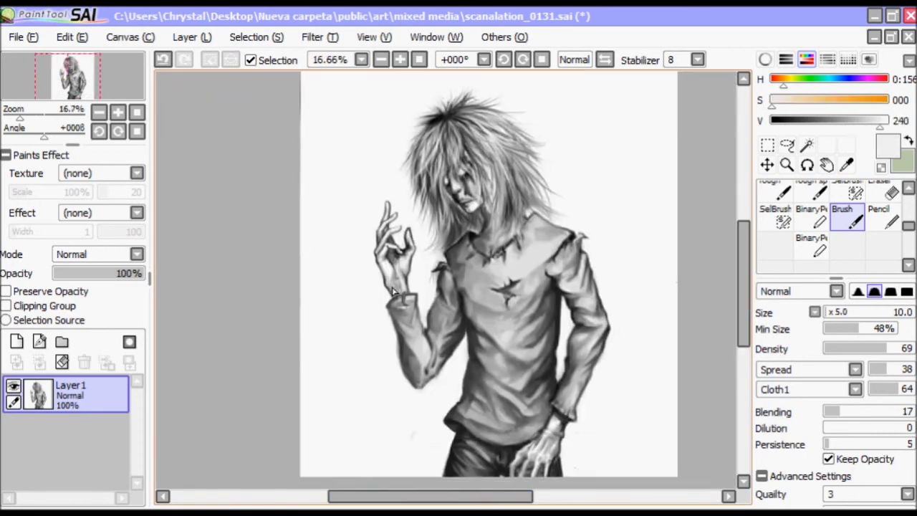
Step: Define the raised arm's cuff and the opposite torn shoulder seam with sampled greys
{"action": "left_click", "coordinate": [406, 306], "text": "alt"}
{"action": "left_click", "coordinate": [562, 411], "text": "alt"}
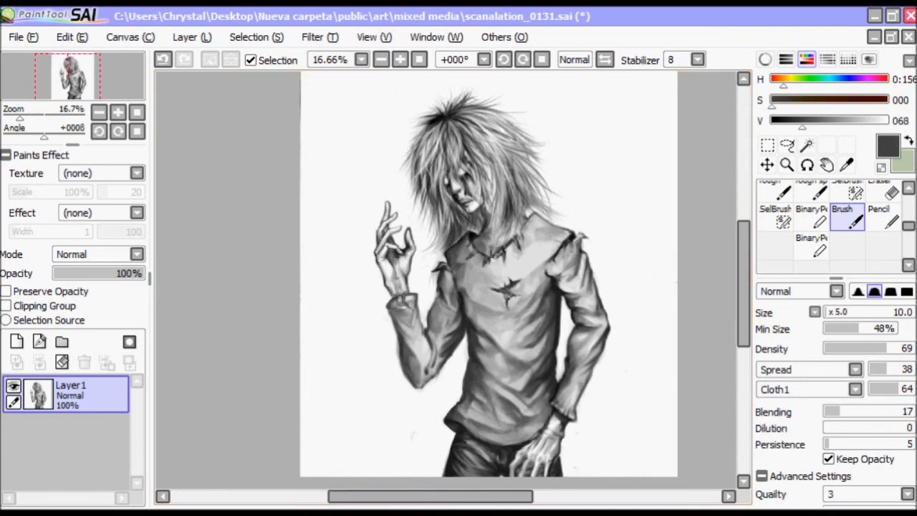
{"action": "scroll", "coordinate": [573, 236], "scroll_direction": "down", "scroll_amount": 1}
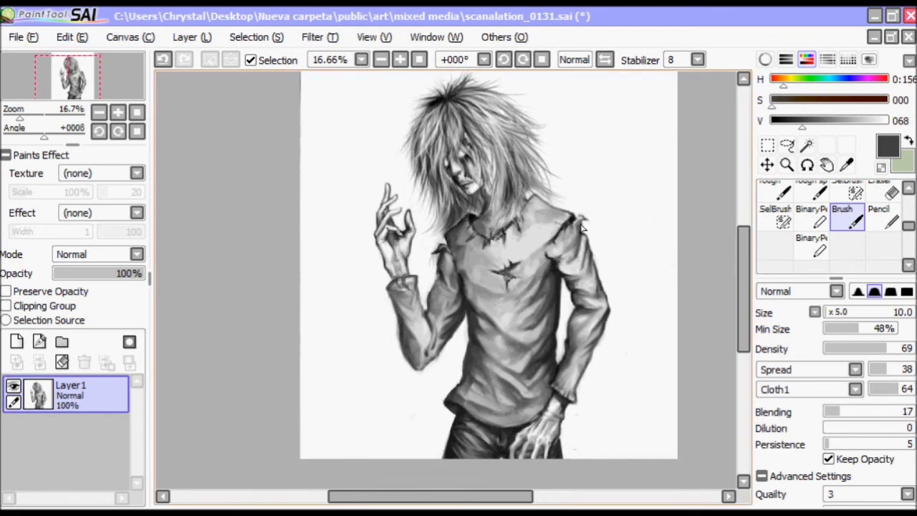
{"action": "left_click", "coordinate": [573, 233], "text": "alt"}
{"action": "left_click", "coordinate": [582, 242], "text": "alt"}
{"action": "left_click_drag", "start_coordinate": [533, 201], "coordinate": [524, 224]}
Step: Shade the neckline and base of the neck with sampled greys, raising the brush size to 25
{"action": "left_click", "coordinate": [498, 228], "text": "alt"}
{"action": "left_click", "coordinate": [482, 232], "text": "alt"}
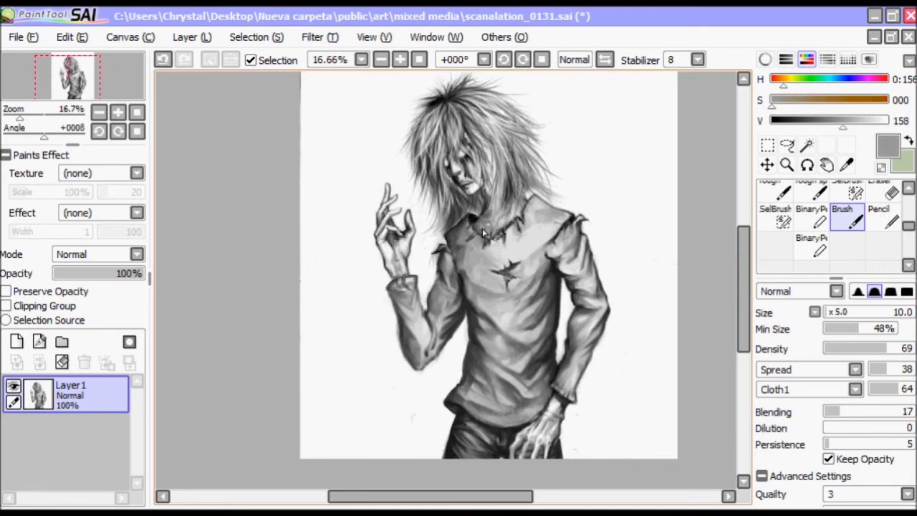
{"action": "left_click", "coordinate": [482, 233], "text": "alt"}
{"action": "key", "text": "bracketright"}
{"action": "key", "text": "bracketright"}
{"action": "key", "text": "bracketright"}
{"action": "key", "text": "bracketright"}
{"action": "key", "text": "bracketright"}
{"action": "left_click", "coordinate": [484, 225], "text": "alt"}
{"action": "left_click", "coordinate": [485, 222], "text": "alt"}
{"action": "left_click", "coordinate": [486, 219], "text": "alt"}
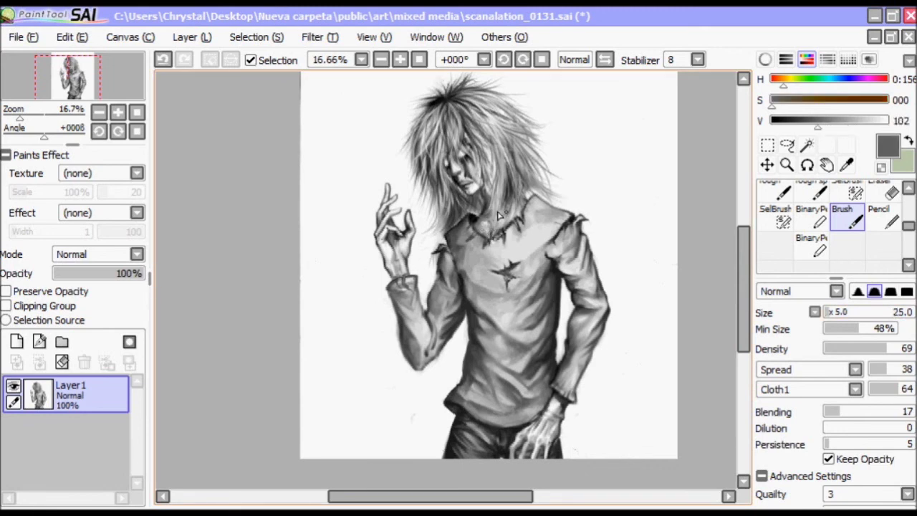
Step: Refine the raised arm's cuff and sleeve shading, reducing the brush size to 10
{"action": "left_click", "coordinate": [430, 282], "text": "alt"}
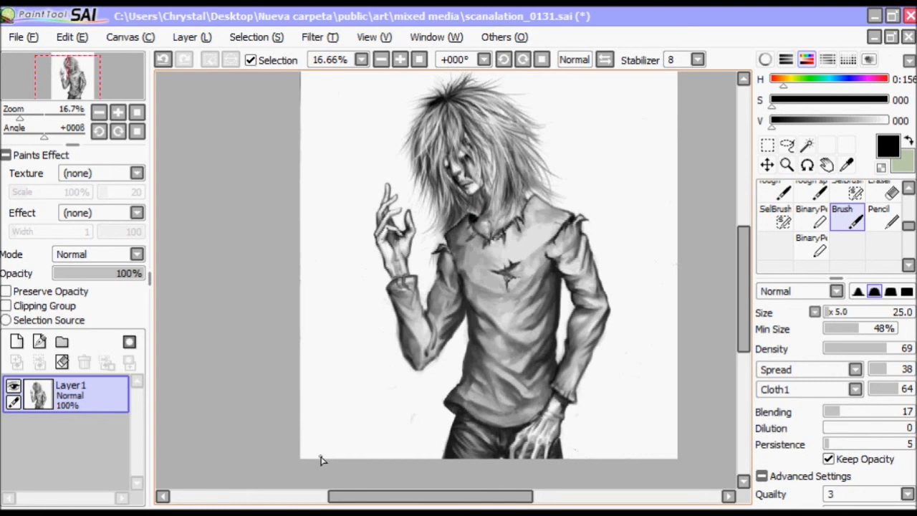
{"action": "scroll", "coordinate": [733, 249], "scroll_direction": "down", "scroll_amount": 2}
{"action": "key", "text": "ctrl+plus"}
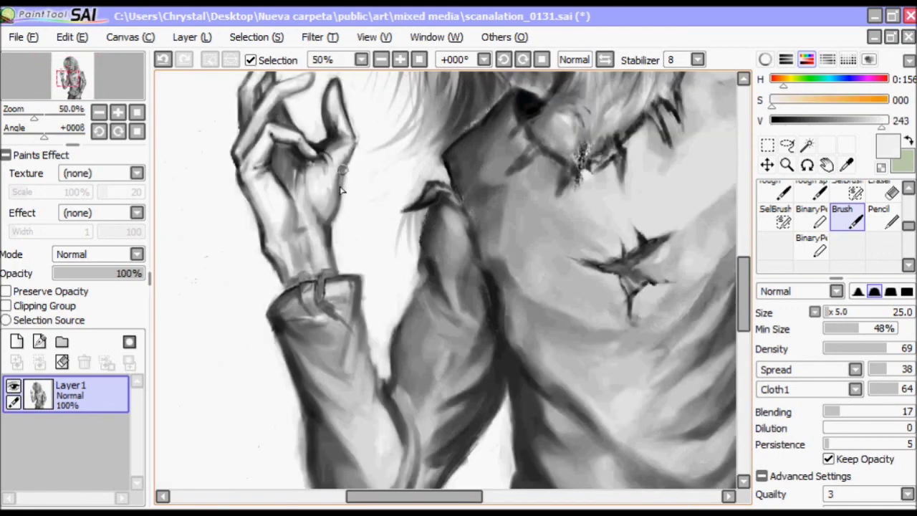
{"action": "key", "text": "bracketleft"}
{"action": "key", "text": "bracketleft"}
{"action": "key", "text": "bracketleft"}
{"action": "key", "text": "bracketleft"}
{"action": "key", "text": "bracketleft"}
{"action": "left_click", "coordinate": [314, 273], "text": "alt"}
{"action": "left_click", "coordinate": [270, 309], "text": "alt"}
{"action": "left_click_drag", "start_coordinate": [271, 295], "coordinate": [283, 325]}
{"action": "left_click_drag", "start_coordinate": [344, 276], "coordinate": [318, 321]}
{"action": "scroll", "coordinate": [308, 296], "scroll_direction": "down", "scroll_amount": 3}
{"action": "left_click_drag", "start_coordinate": [289, 202], "coordinate": [272, 256]}
{"action": "left_click_drag", "start_coordinate": [306, 327], "coordinate": [358, 430]}
{"action": "left_click", "coordinate": [273, 211], "text": "alt"}
{"action": "left_click", "coordinate": [273, 211], "text": "alt"}
Step: Smooth the neck and collar shading with the Brush at density 80 and size 10
{"action": "key", "text": "ctrl+minus"}
{"action": "key", "text": "ctrl+minus"}
{"action": "key", "text": "ctrl+minus"}
{"action": "key", "text": "ctrl+plus"}
{"action": "key", "text": "ctrl+plus"}
{"action": "left_click", "coordinate": [537, 301], "text": "alt"}
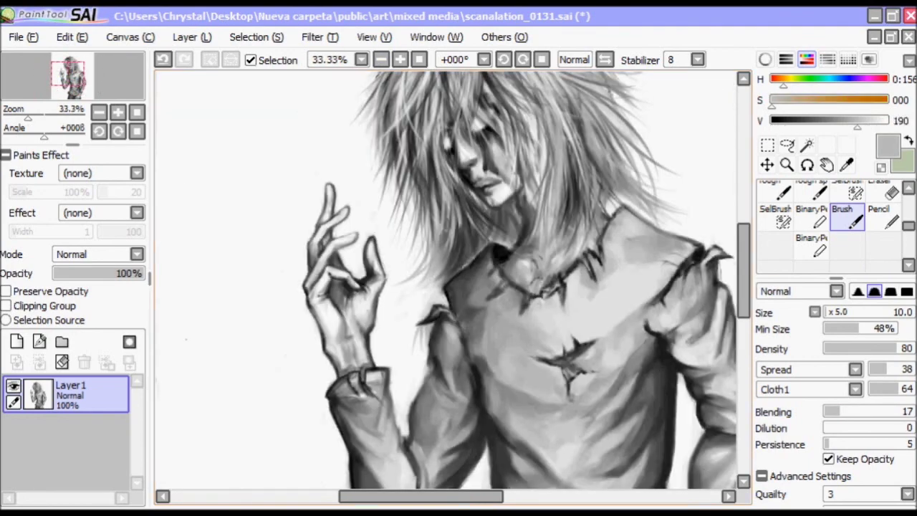
{"action": "left_click", "coordinate": [445, 281], "text": "alt"}
{"action": "left_click", "coordinate": [839, 315]}
{"action": "left_click", "coordinate": [831, 313]}
{"action": "left_click", "coordinate": [537, 262], "text": "alt"}
{"action": "left_click", "coordinate": [537, 262], "text": "alt"}
{"action": "left_click", "coordinate": [566, 251], "text": "alt"}
{"action": "left_click", "coordinate": [485, 188], "text": "alt"}
{"action": "left_click", "coordinate": [487, 188], "text": "alt"}
Step: Redefine the lips and mouth line with the Pencil at size 10 in black and sampled greys
{"action": "key", "text": "n"}
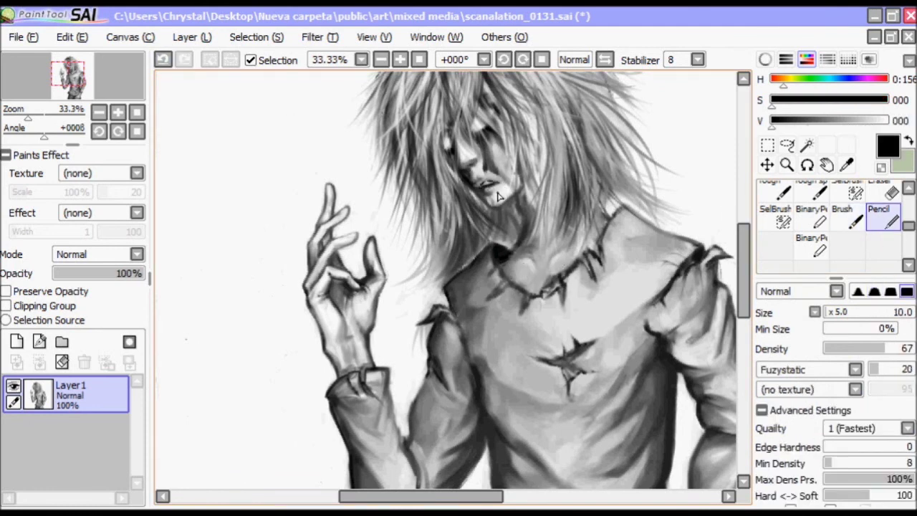
{"action": "left_click", "coordinate": [489, 188], "text": "alt"}
{"action": "left_click", "coordinate": [487, 188], "text": "alt"}
{"action": "left_click", "coordinate": [486, 188], "text": "alt"}
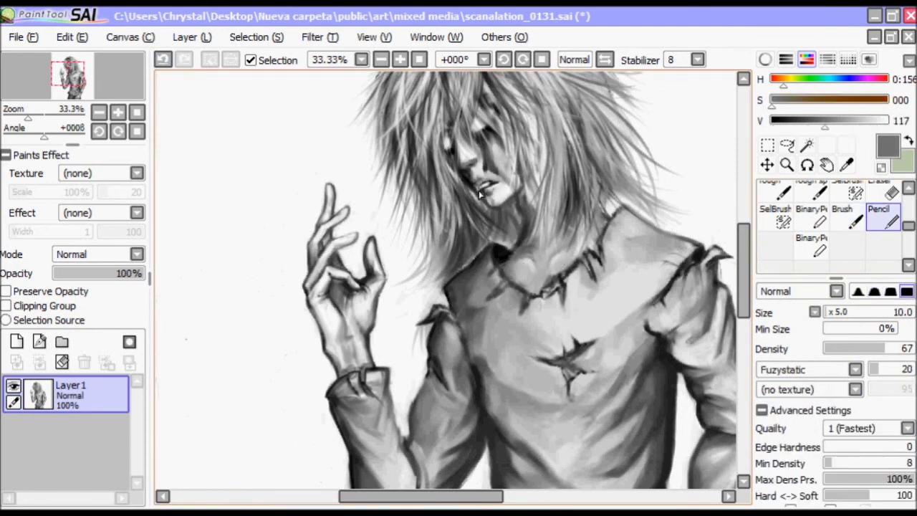
{"action": "left_click", "coordinate": [499, 184], "text": "alt"}
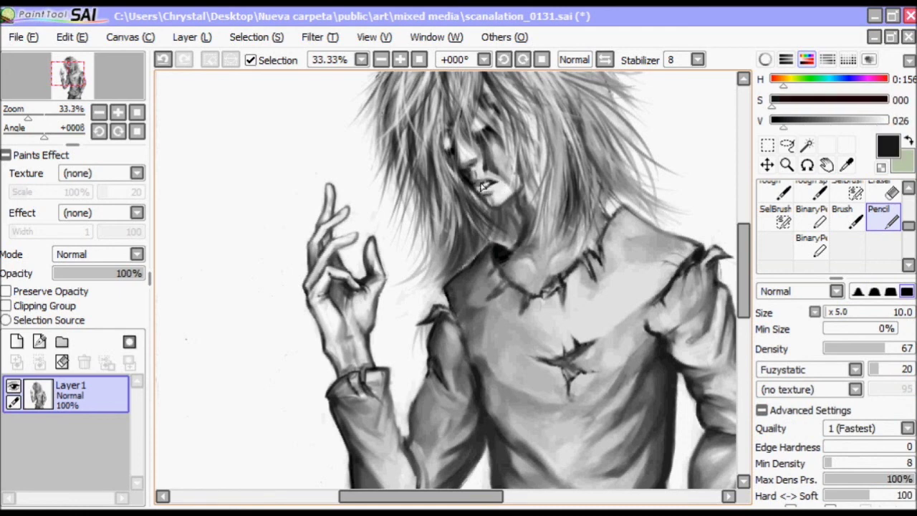
{"action": "left_click", "coordinate": [497, 190], "text": "alt"}
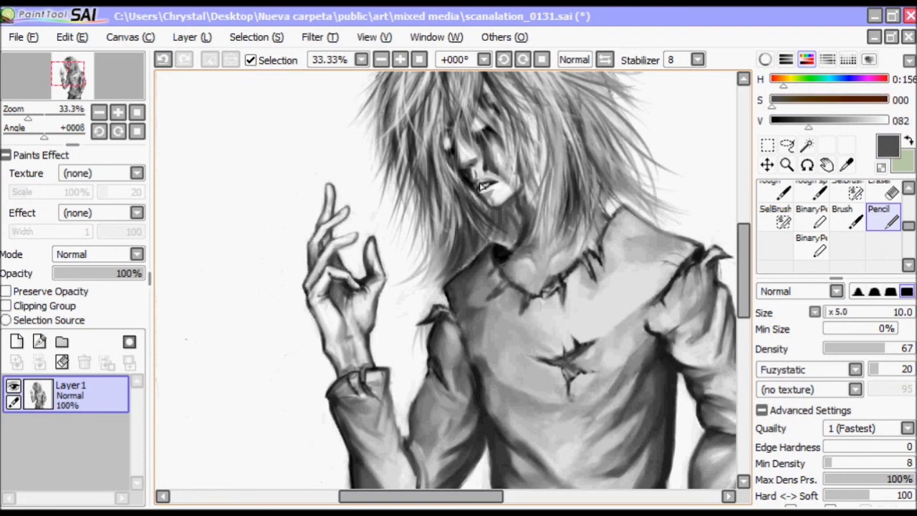
{"action": "left_click", "coordinate": [484, 186], "text": "alt"}
Step: Brighten and blend the lips, chin and cheek with the Brush at size 10 in sampled light greys
{"action": "key", "text": "b"}
{"action": "scroll", "coordinate": [600, 166], "scroll_direction": "up", "scroll_amount": 3}
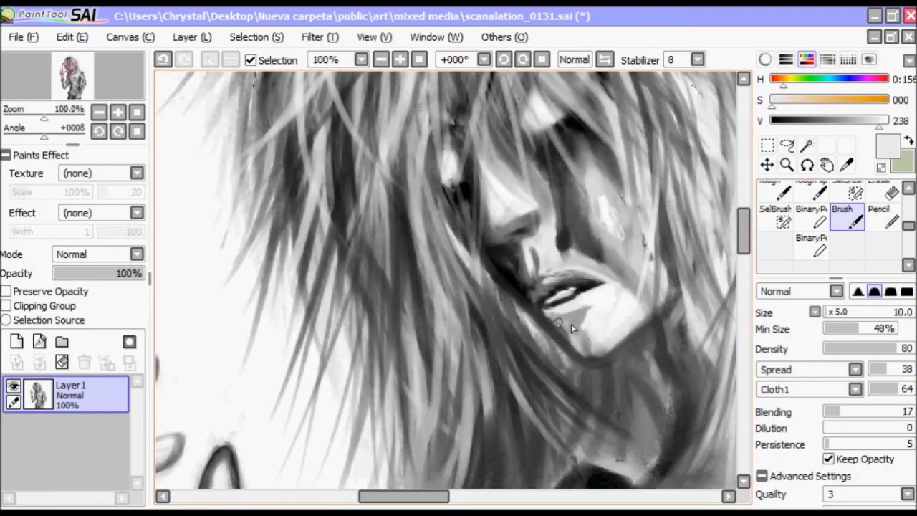
{"action": "left_click", "coordinate": [573, 215], "text": "alt"}
{"action": "scroll", "coordinate": [542, 263], "scroll_direction": "down", "scroll_amount": 2}
{"action": "left_click", "coordinate": [522, 298], "text": "alt"}
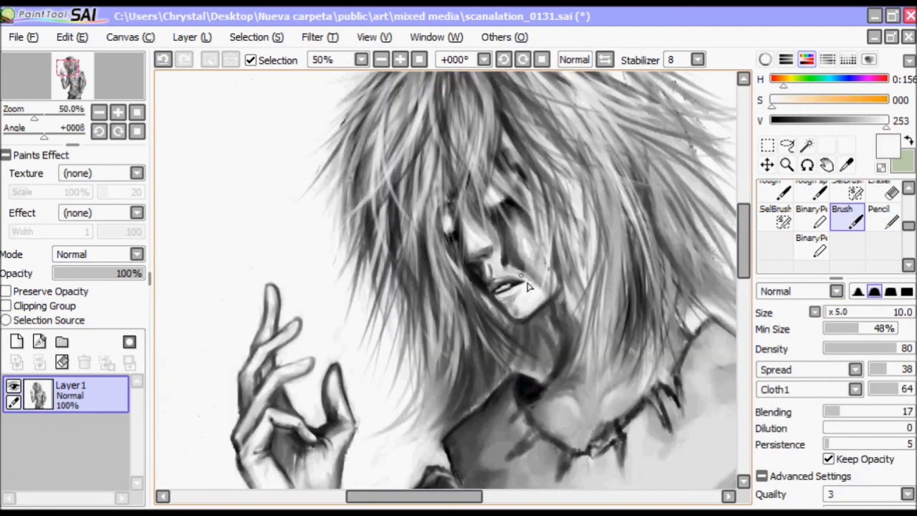
{"action": "left_click", "coordinate": [507, 271], "text": "alt"}
{"action": "left_click_drag", "start_coordinate": [518, 271], "coordinate": [539, 312]}
Step: Darken and sharpen the ragged neckline rips and the star-shaped chest tear with the Brush in sampled near-black tones
{"action": "left_click", "coordinate": [564, 333], "text": "alt"}
{"action": "left_click", "coordinate": [399, 59]}
{"action": "left_click", "coordinate": [400, 59]}
{"action": "left_click", "coordinate": [400, 60]}
{"action": "left_click", "coordinate": [490, 249], "text": "alt"}
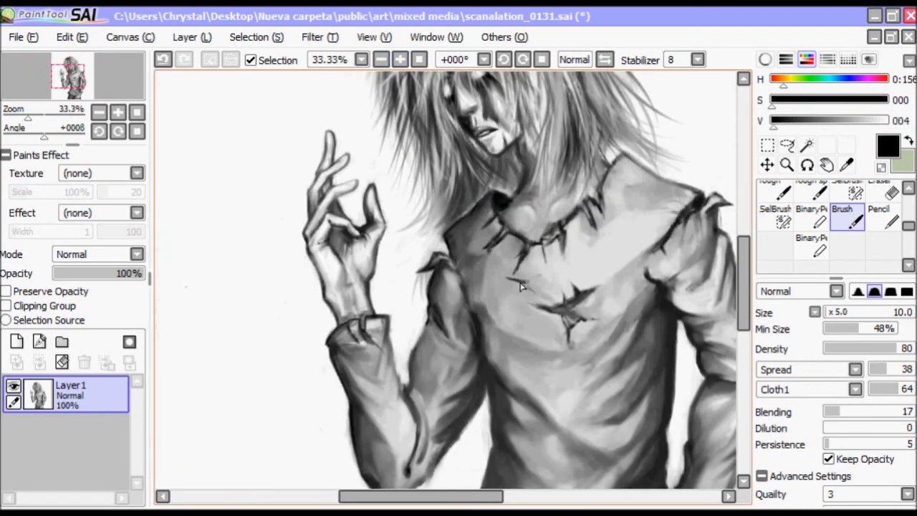
{"action": "left_click", "coordinate": [594, 317], "text": "alt"}
{"action": "left_click", "coordinate": [594, 317], "text": "alt"}
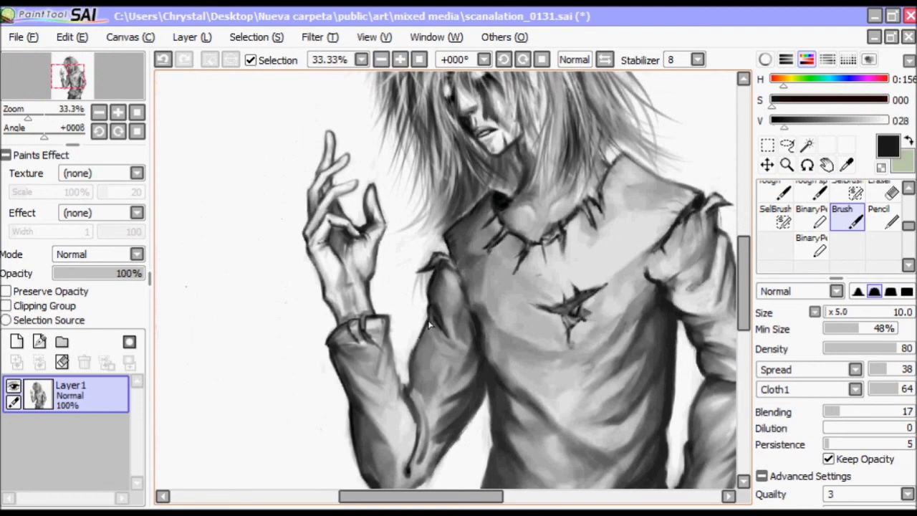
{"action": "left_click", "coordinate": [594, 317], "text": "alt"}
Step: Clean up the background edges around both sleeves with the Pencil at size 60 in sampled white
{"action": "left_click", "coordinate": [878, 215]}
{"action": "scroll", "coordinate": [362, 172], "scroll_direction": "down", "scroll_amount": 3}
{"action": "left_click", "coordinate": [348, 340], "text": "alt"}
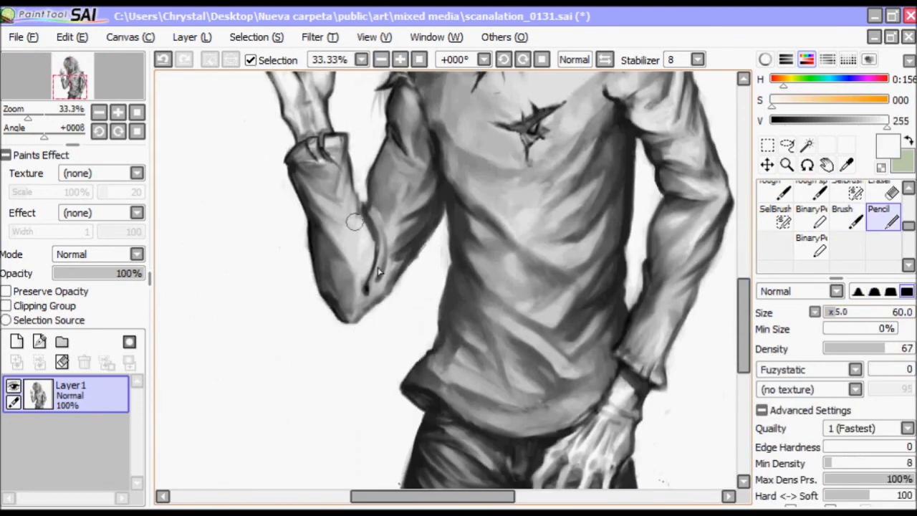
{"action": "scroll", "coordinate": [623, 222], "scroll_direction": "up", "scroll_amount": 3}
{"action": "scroll", "coordinate": [665, 286], "scroll_direction": "right", "scroll_amount": 3}
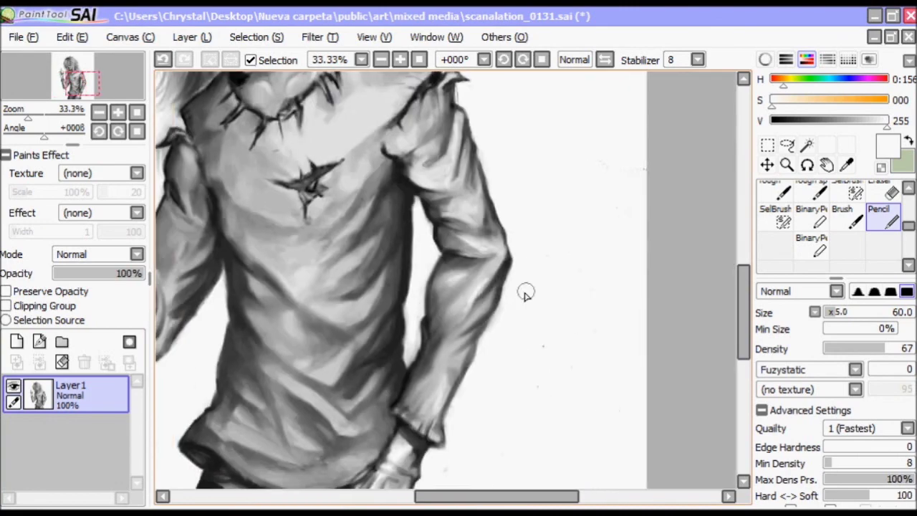
Step: Touch up the chest around the tear with the Pencil in sampled light greys, and resample the background white
{"action": "scroll", "coordinate": [466, 286], "scroll_direction": "up", "scroll_amount": 3}
{"action": "scroll", "coordinate": [475, 388], "scroll_direction": "up", "scroll_amount": 3}
{"action": "scroll", "coordinate": [487, 378], "scroll_direction": "down", "scroll_amount": 3}
{"action": "scroll", "coordinate": [487, 379], "scroll_direction": "left", "scroll_amount": 3}
{"action": "left_click", "coordinate": [559, 358], "text": "alt"}
{"action": "left_click", "coordinate": [602, 387], "text": "alt"}
{"action": "left_click", "coordinate": [605, 390], "text": "alt"}
{"action": "left_click", "coordinate": [542, 350], "text": "alt"}
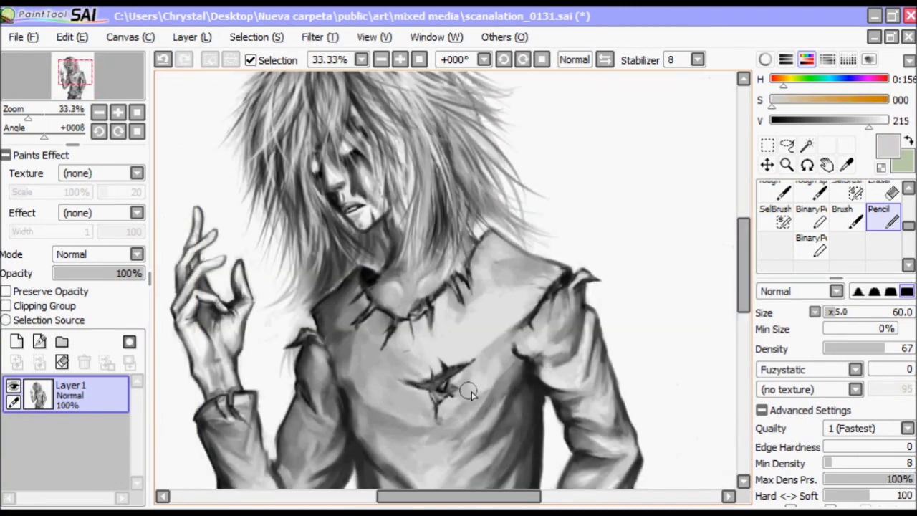
{"action": "left_click", "coordinate": [632, 264], "text": "alt"}
Step: Duplicate Layer1 and set the copy's blending mode to Multiply at 100% opacity
{"action": "left_click", "coordinate": [192, 36]}
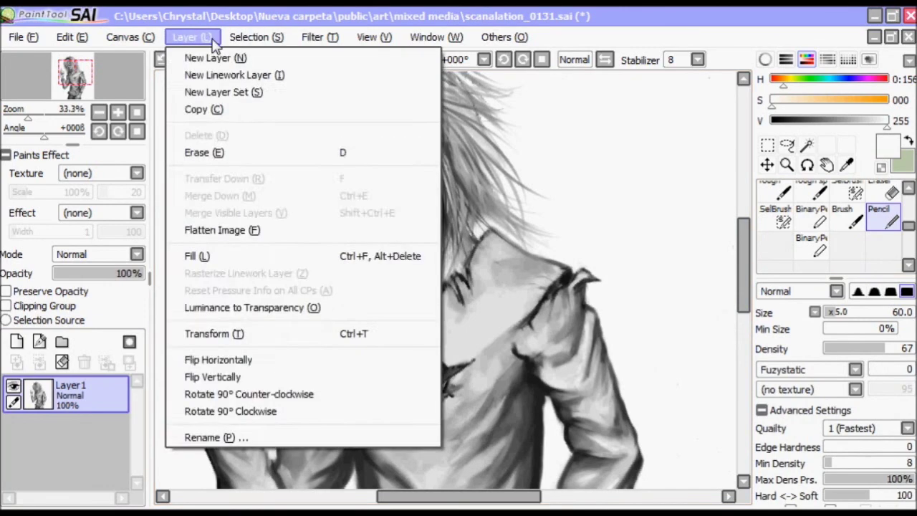
{"action": "left_click", "coordinate": [194, 106]}
{"action": "scroll", "coordinate": [98, 254], "scroll_direction": "down", "scroll_amount": 1}
{"action": "key", "text": "minus"}
{"action": "mouse_move", "coordinate": [136, 273]}
{"action": "left_mouse_down"}
{"action": "mouse_move", "coordinate": [128, 287]}
{"action": "mouse_move", "coordinate": [147, 273]}
{"action": "left_mouse_up"}
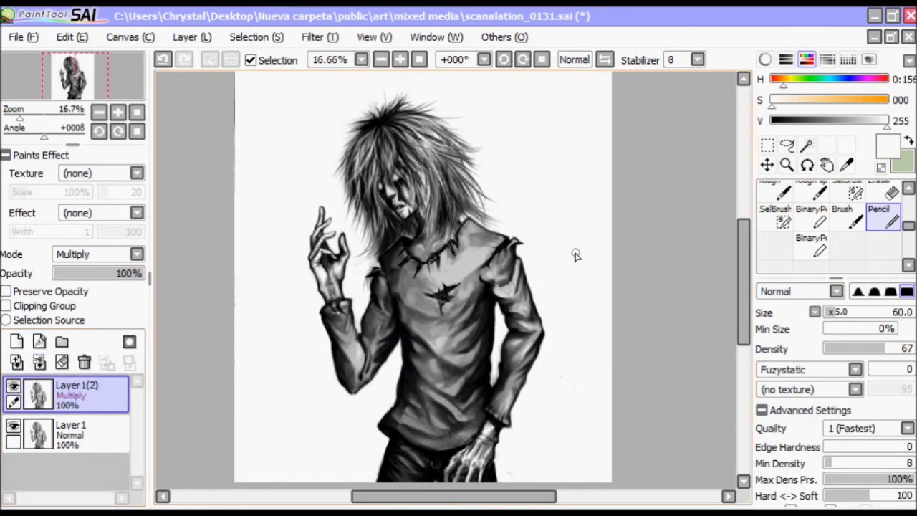
Step: Try signing the drawing beside the lowered hand with the Pencil in a sampled near-black, and undo the last stroke
{"action": "scroll", "coordinate": [531, 390], "scroll_direction": "down", "scroll_amount": 2}
{"action": "left_click", "coordinate": [542, 360], "text": "alt"}
{"action": "left_click_drag", "start_coordinate": [496, 398], "coordinate": [520, 390]}
{"action": "mouse_move", "coordinate": [525, 395]}
{"action": "left_mouse_down"}
{"action": "mouse_move", "coordinate": [548, 392]}
{"action": "mouse_move", "coordinate": [609, 344]}
{"action": "left_mouse_up"}
{"action": "left_click", "coordinate": [162, 60]}
Step: Sign the blank area beside the lowered hand with the Pencil at size 15 on a rotated canvas, undoing unwanted strokes and resetting the view
{"action": "left_click", "coordinate": [502, 59]}
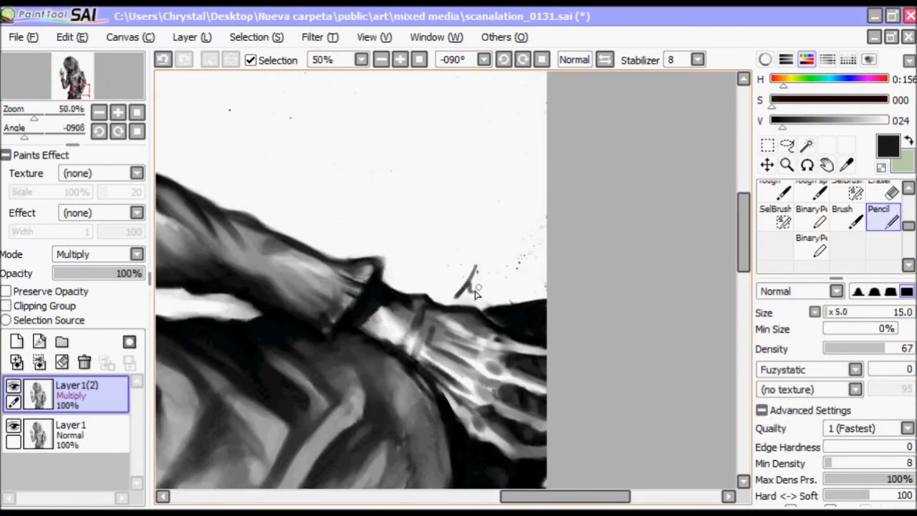
{"action": "left_click", "coordinate": [522, 59]}
{"action": "mouse_move", "coordinate": [473, 326]}
{"action": "left_mouse_down"}
{"action": "mouse_move", "coordinate": [521, 294]}
{"action": "mouse_move", "coordinate": [539, 236]}
{"action": "left_mouse_up"}
{"action": "left_click_drag", "start_coordinate": [540, 308], "coordinate": [607, 251]}
{"action": "left_click_drag", "start_coordinate": [566, 127], "coordinate": [545, 173]}
{"action": "mouse_move", "coordinate": [581, 147]}
{"action": "left_mouse_down"}
{"action": "mouse_move", "coordinate": [595, 140]}
{"action": "mouse_move", "coordinate": [610, 96]}
{"action": "left_mouse_up"}
{"action": "left_click_drag", "start_coordinate": [616, 143], "coordinate": [652, 84]}
{"action": "left_click_drag", "start_coordinate": [653, 122], "coordinate": [674, 75]}
{"action": "mouse_move", "coordinate": [541, 172]}
{"action": "left_mouse_down"}
{"action": "mouse_move", "coordinate": [575, 204]}
{"action": "mouse_move", "coordinate": [641, 157]}
{"action": "left_mouse_up"}
{"action": "key", "text": "ctrl+z"}
{"action": "key", "text": "ctrl+z"}
{"action": "key", "text": "ctrl+z"}
{"action": "key", "text": "ctrl+z"}
{"action": "key", "text": "ctrl+z"}
{"action": "key", "text": "ctrl+z"}
{"action": "key", "text": "Home"}
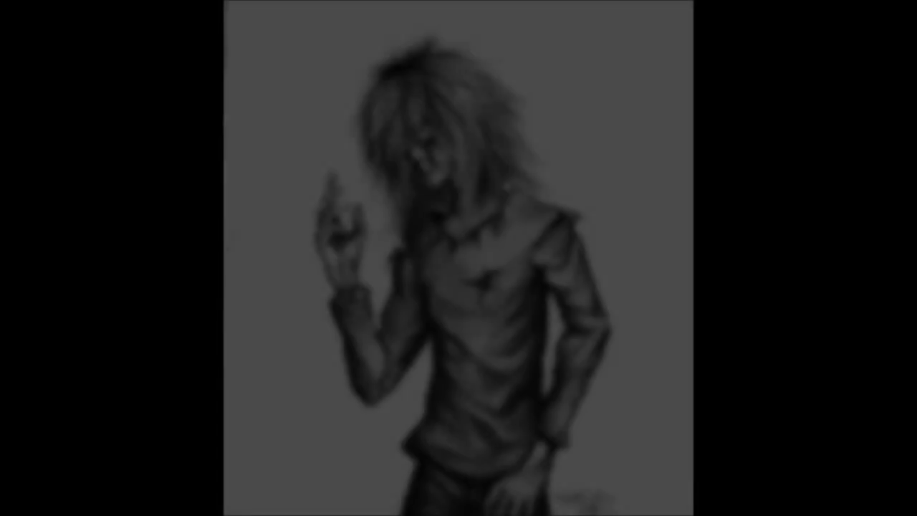